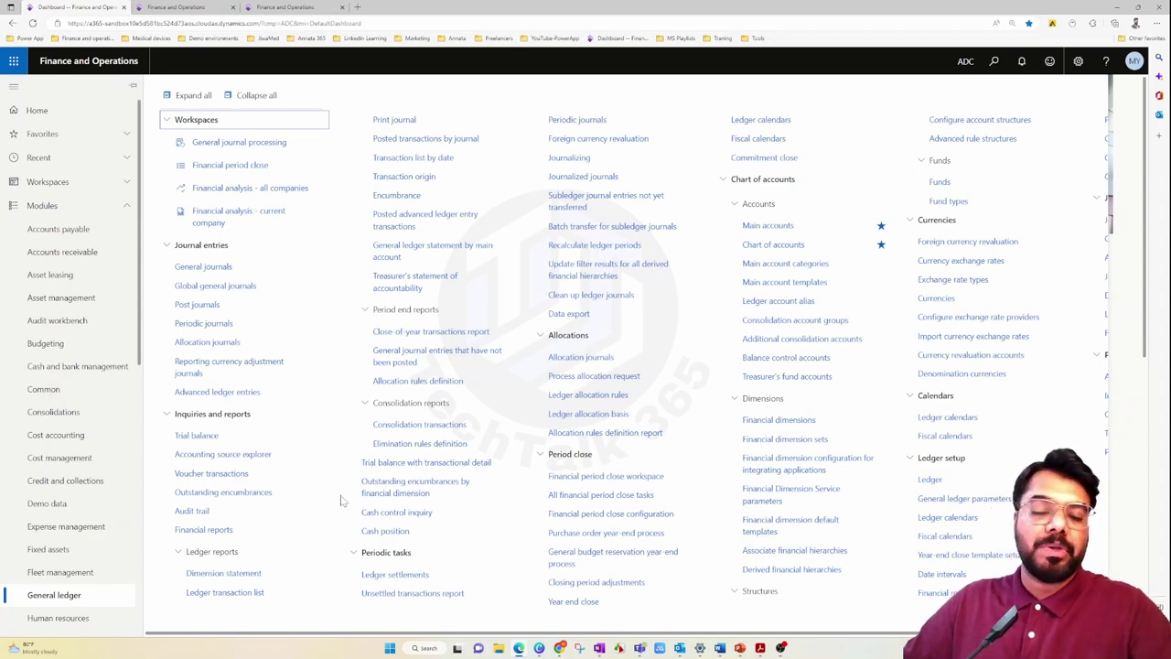
Open the general ledger's Ledger setup page and examine the Emp_Salary advanced rule of the ADC_EXPENSE account structure
left_click(930, 481)
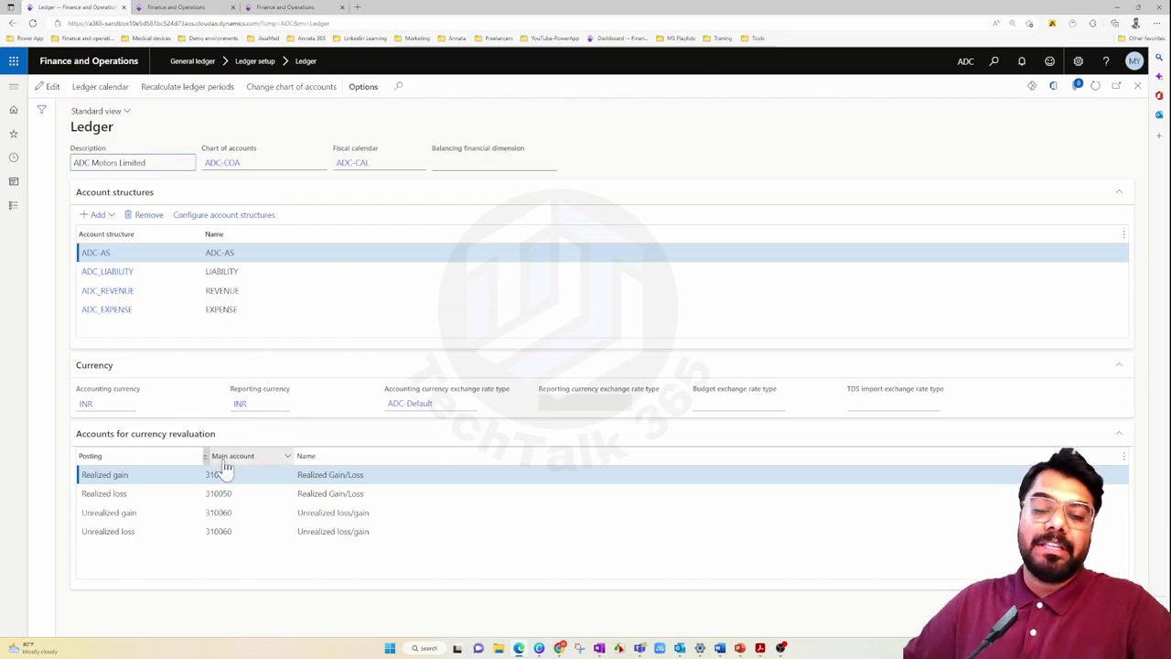
mouse_move(224, 464)
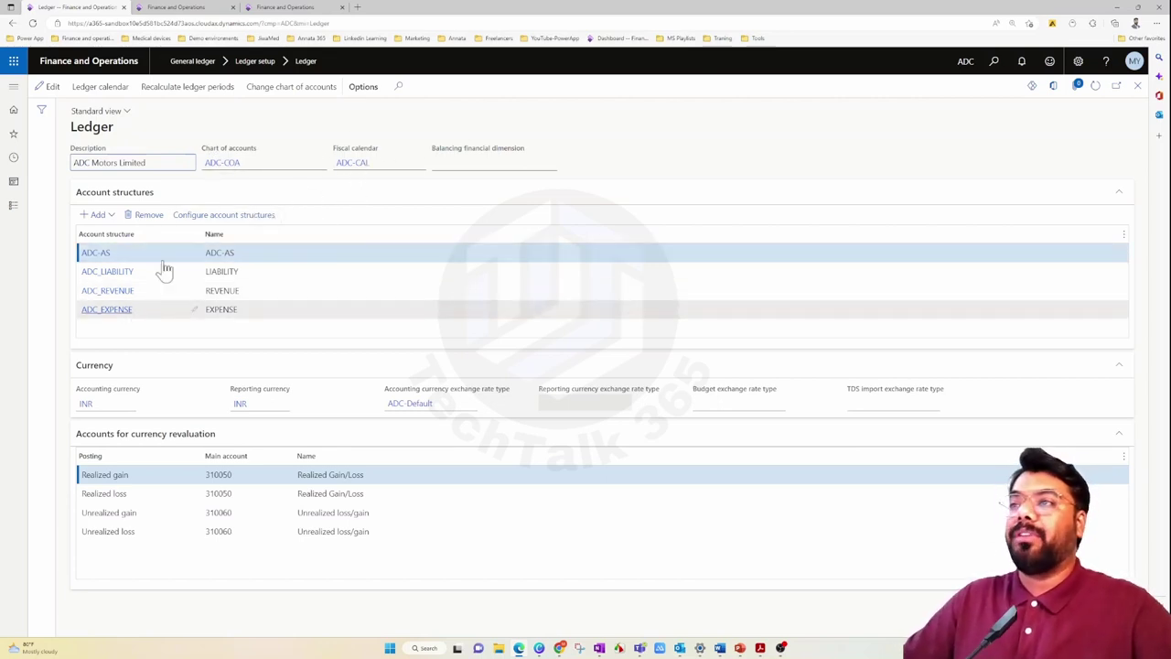
left_click(106, 309)
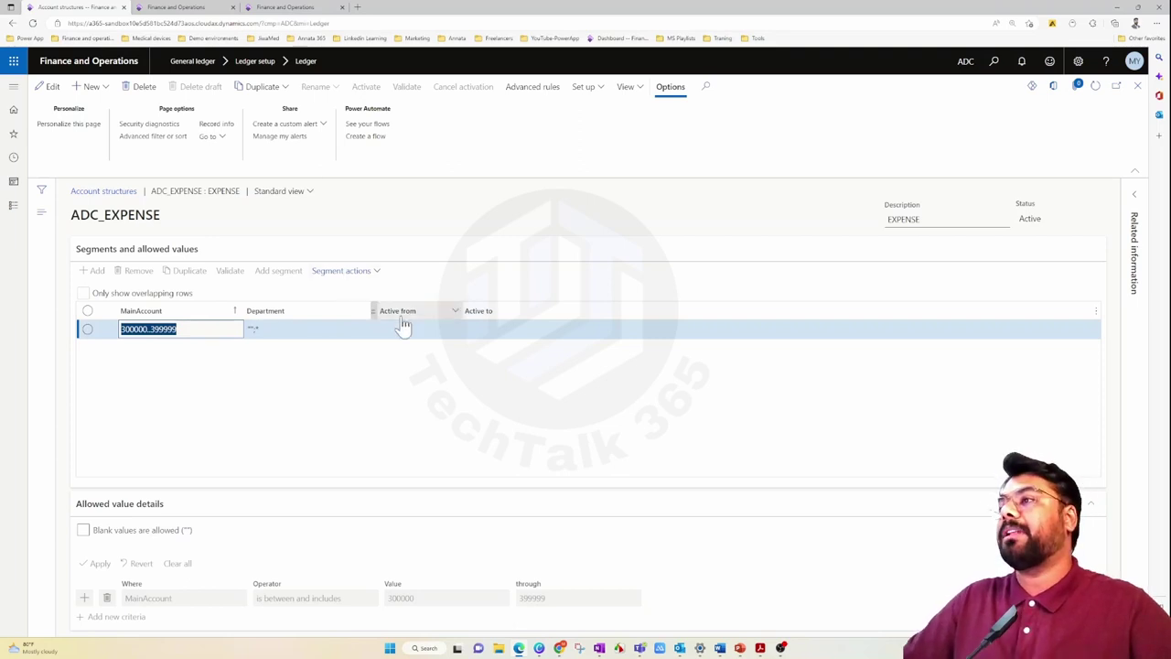
left_click(532, 86)
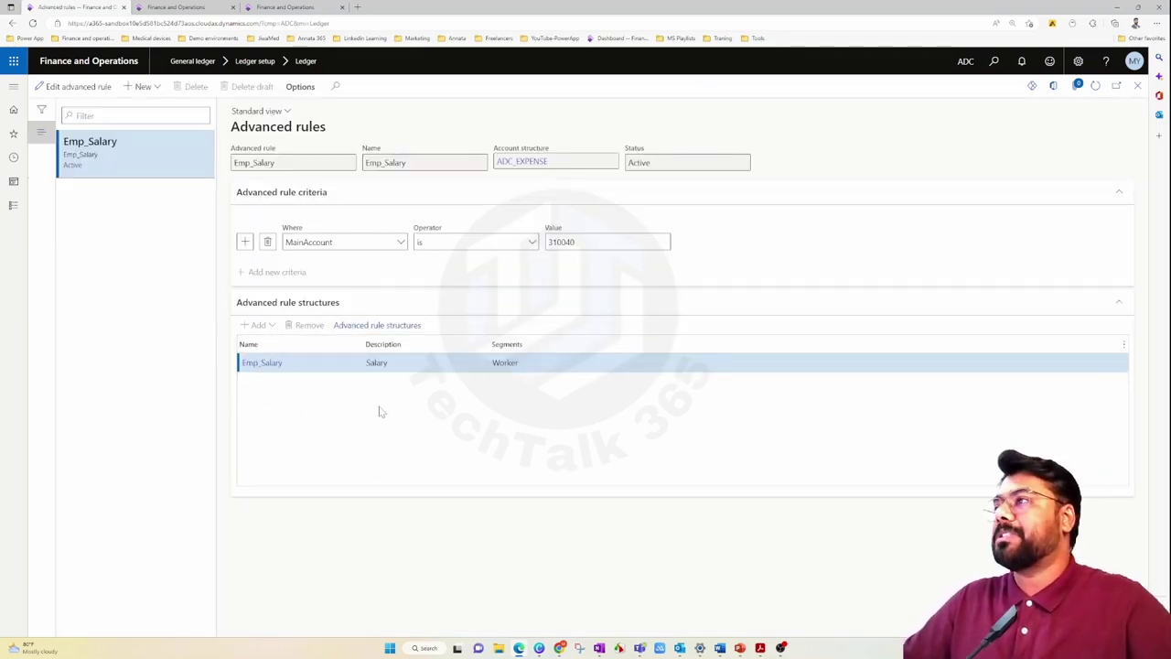
left_click(594, 242)
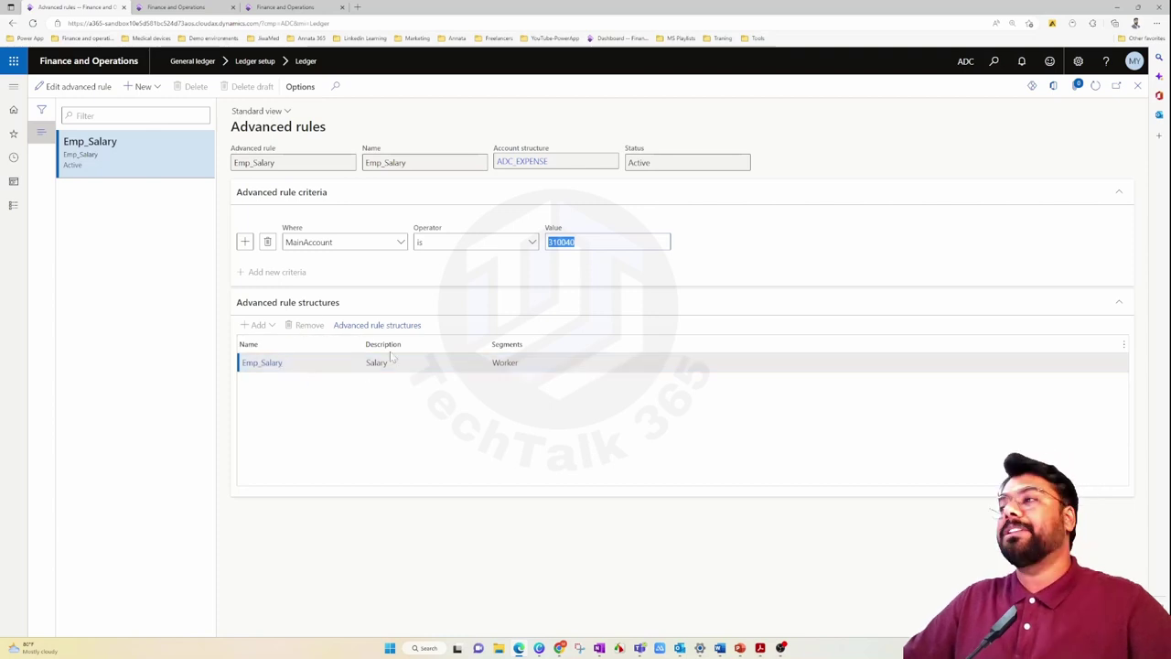
left_click(1137, 85)
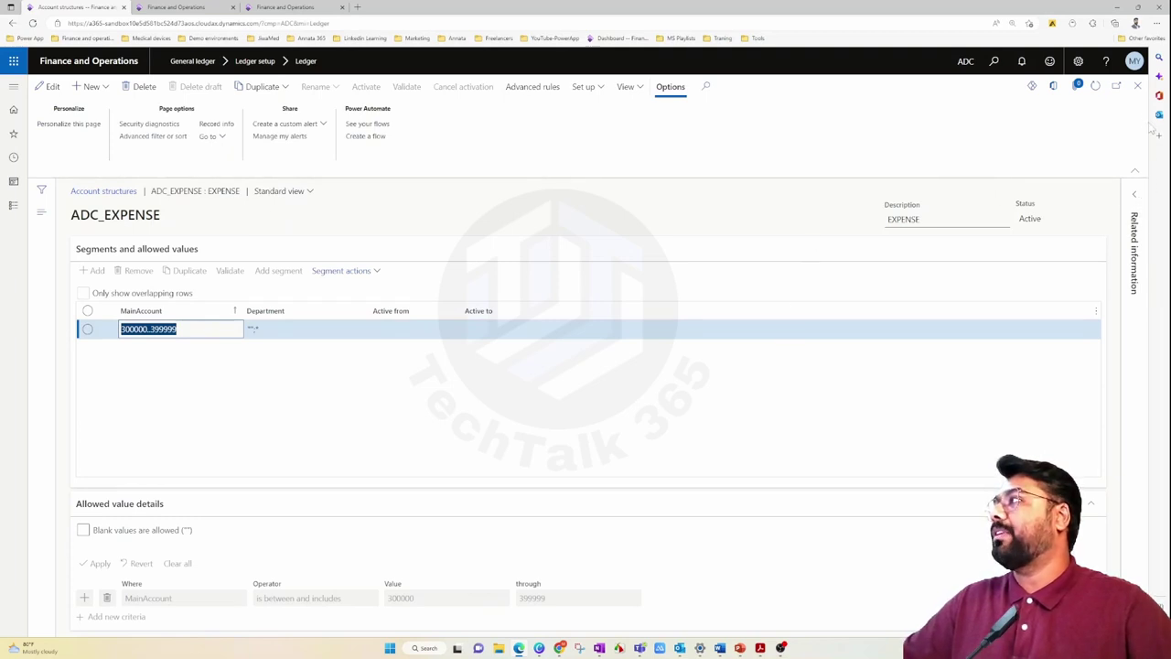
left_click(1136, 88)
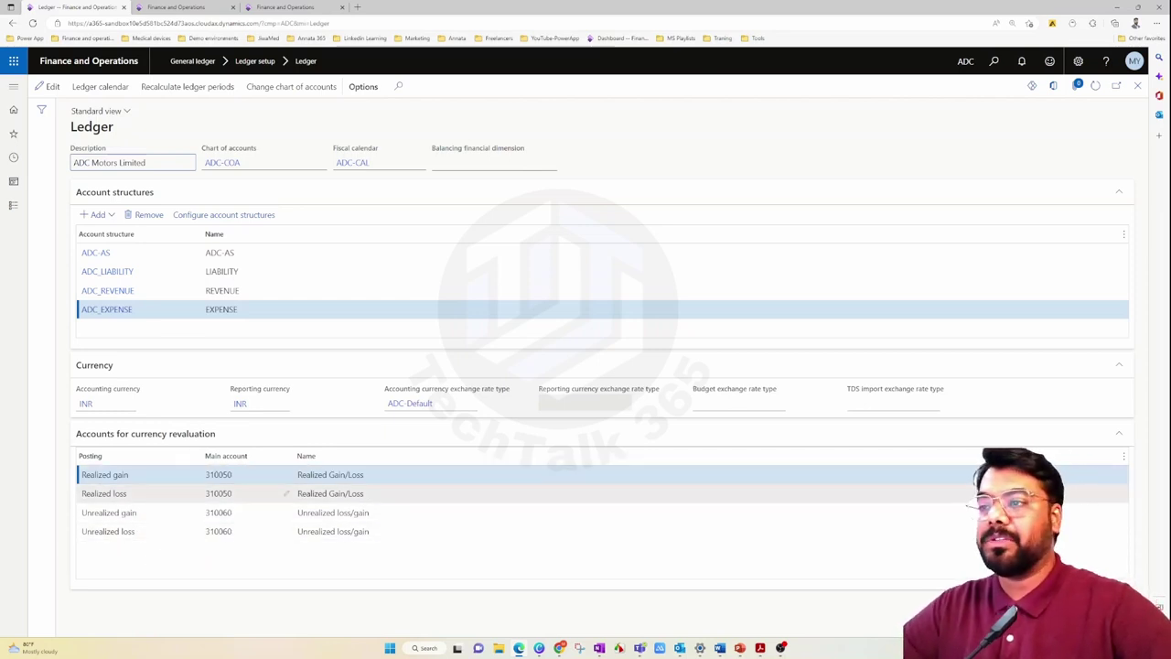
Collapse the currency revaluation accounts section, put the ledger into edit mode and inspect its accounting currency
left_click(112, 435)
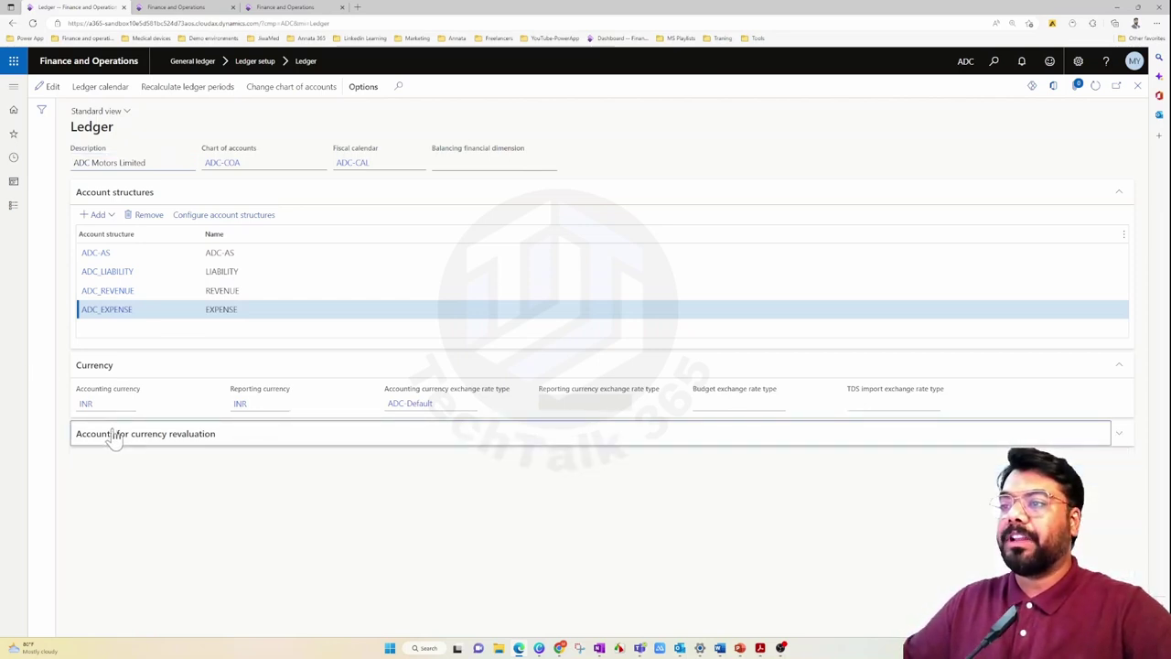
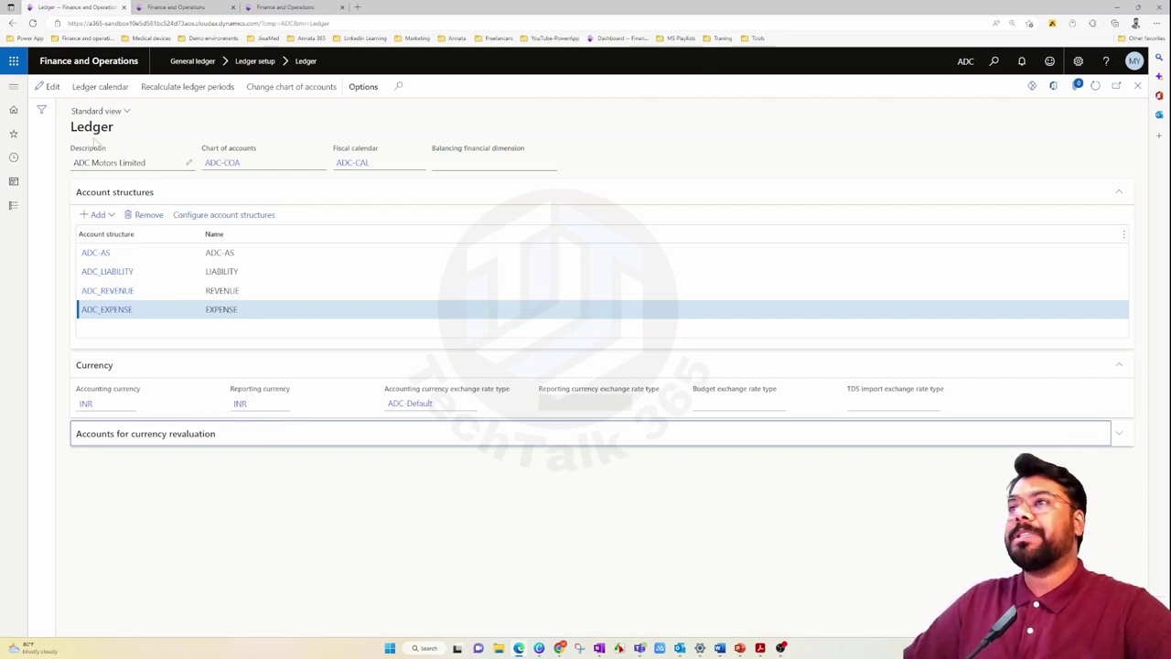
left_click(49, 88)
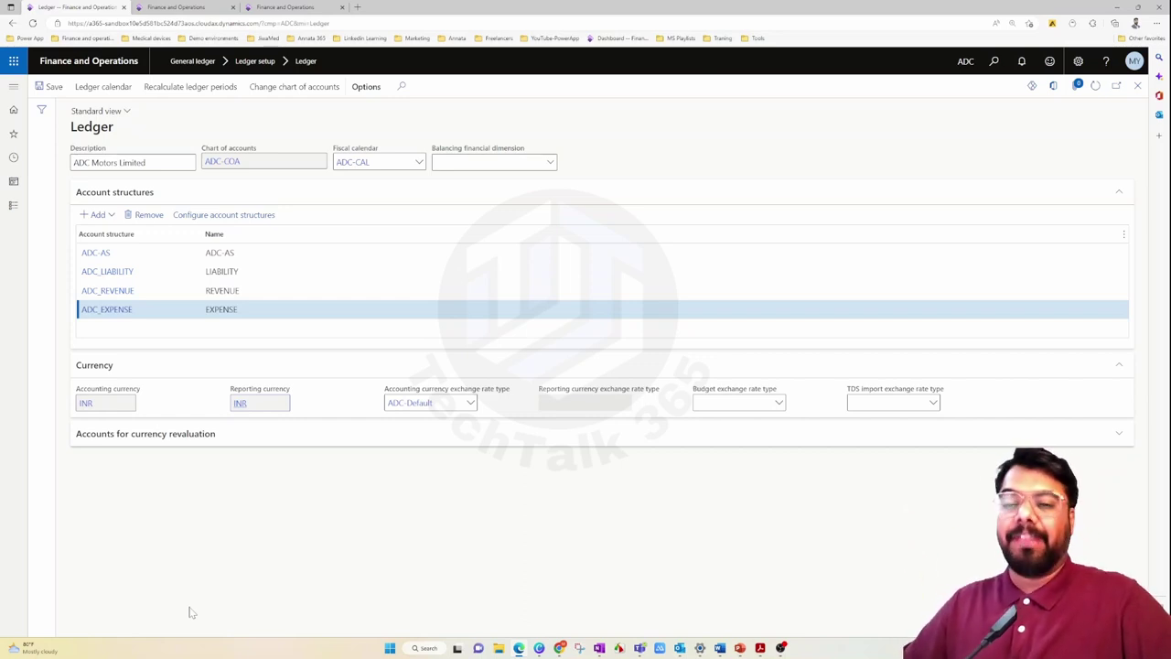
left_click(87, 403)
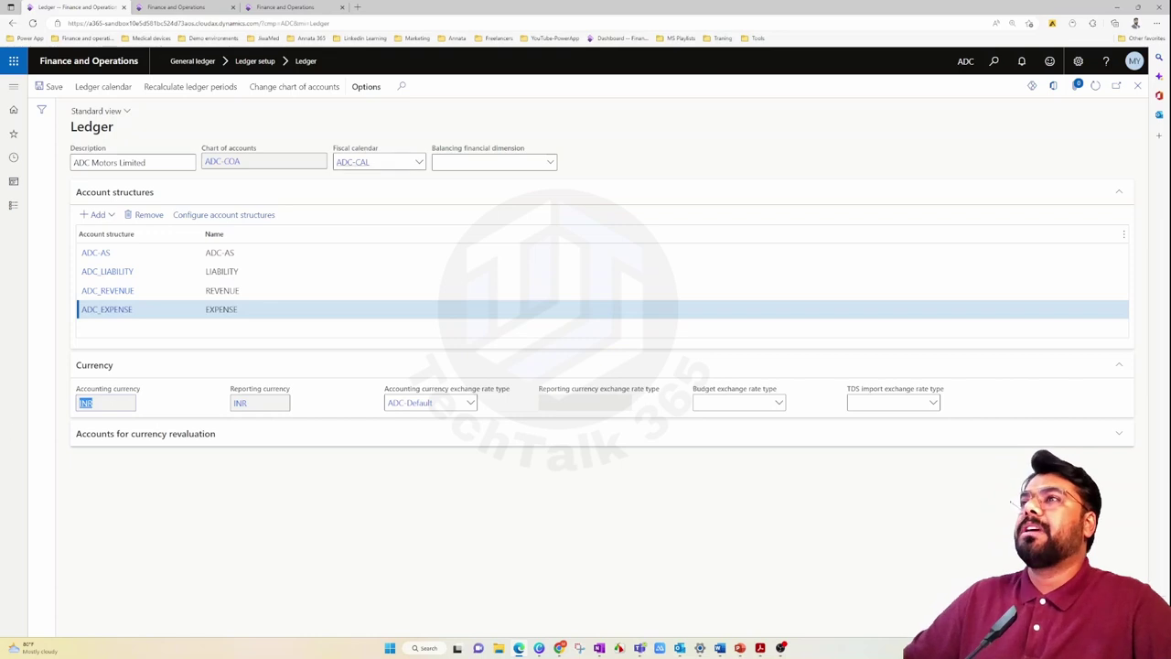
Open the All vendors list and compare the currency of Spare parts foreign supplier (US) with the ledger's accounting currency
key("ctrl+Tab")
left_click(650, 332)
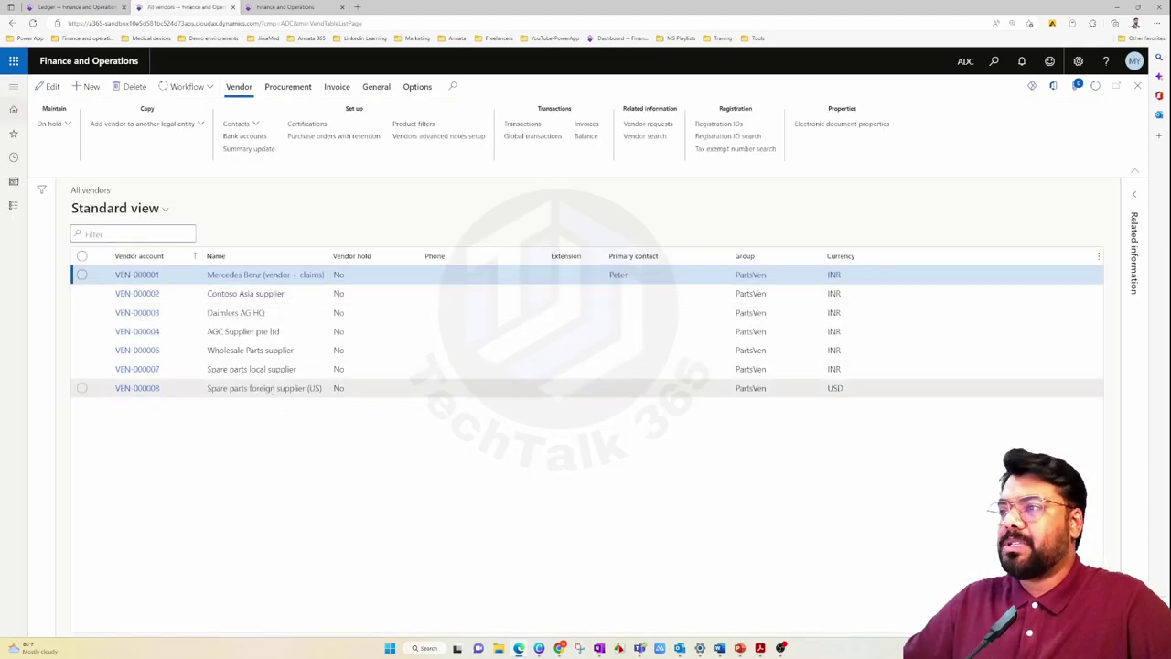
left_click(346, 390)
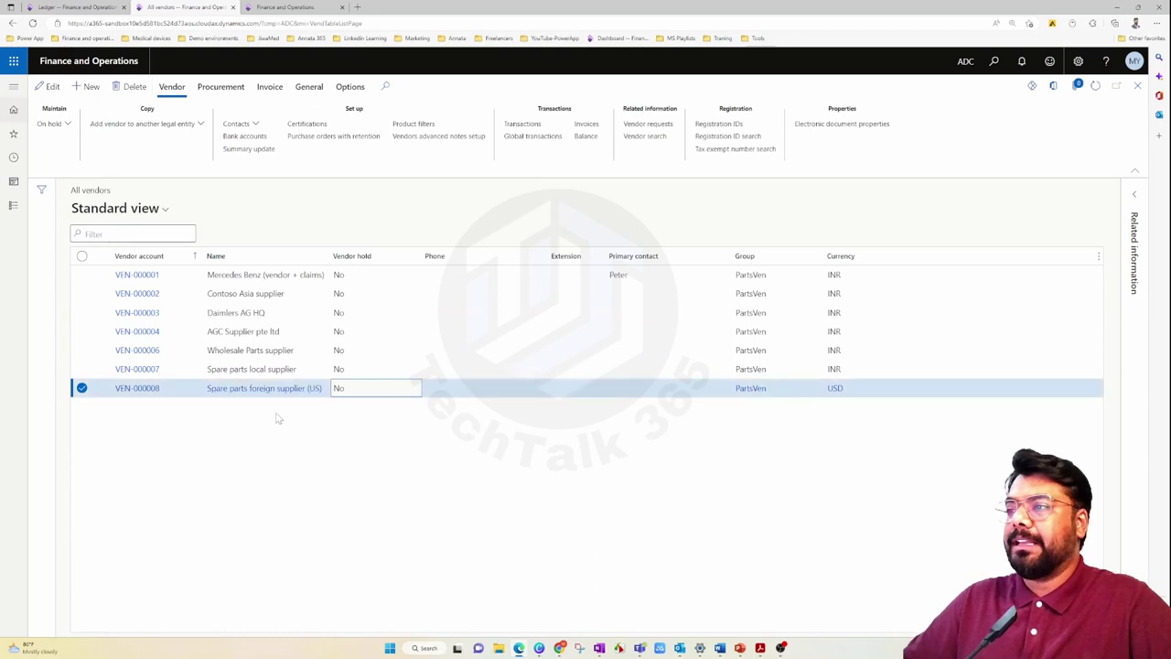
left_click(836, 392)
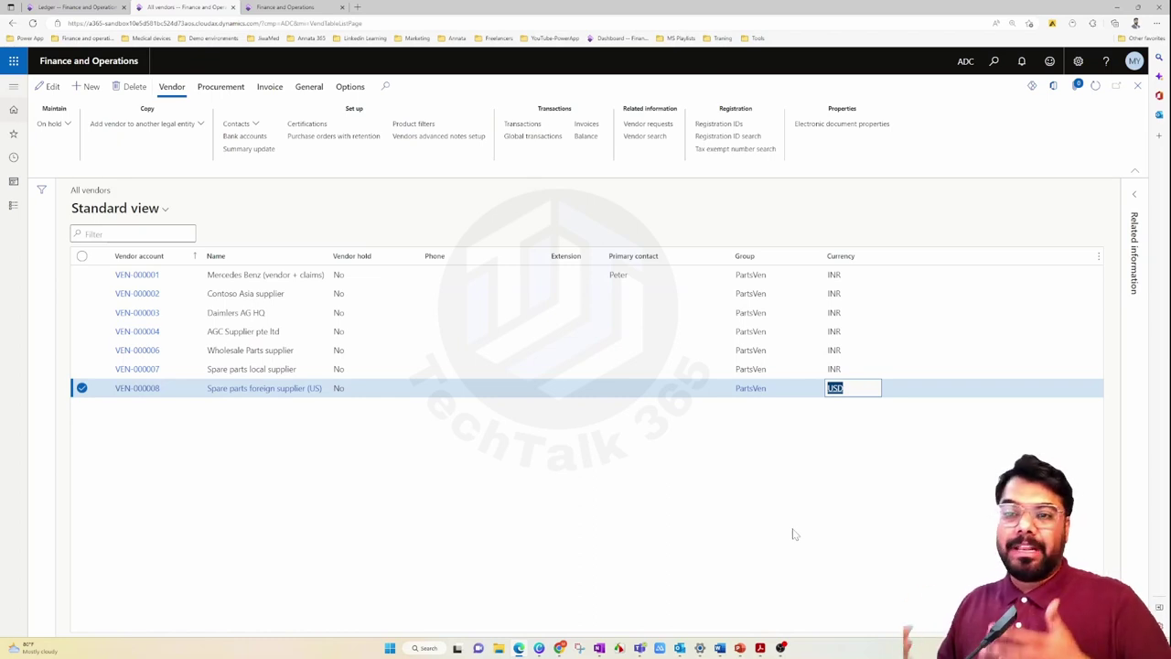
left_click(77, 9)
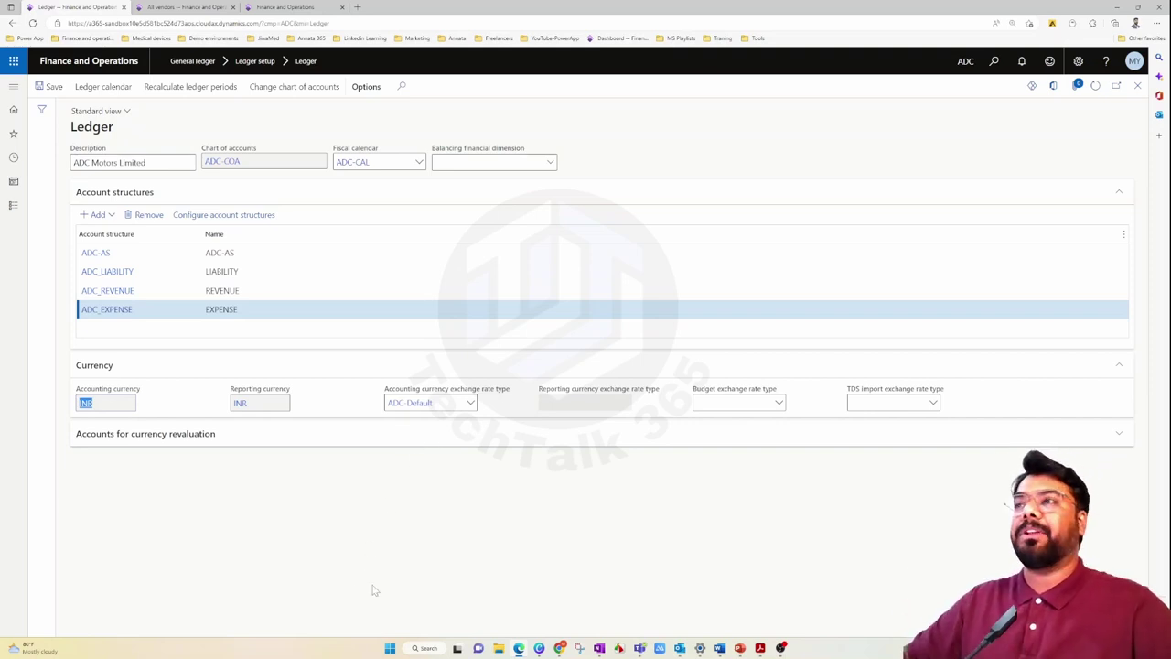
left_click(183, 7)
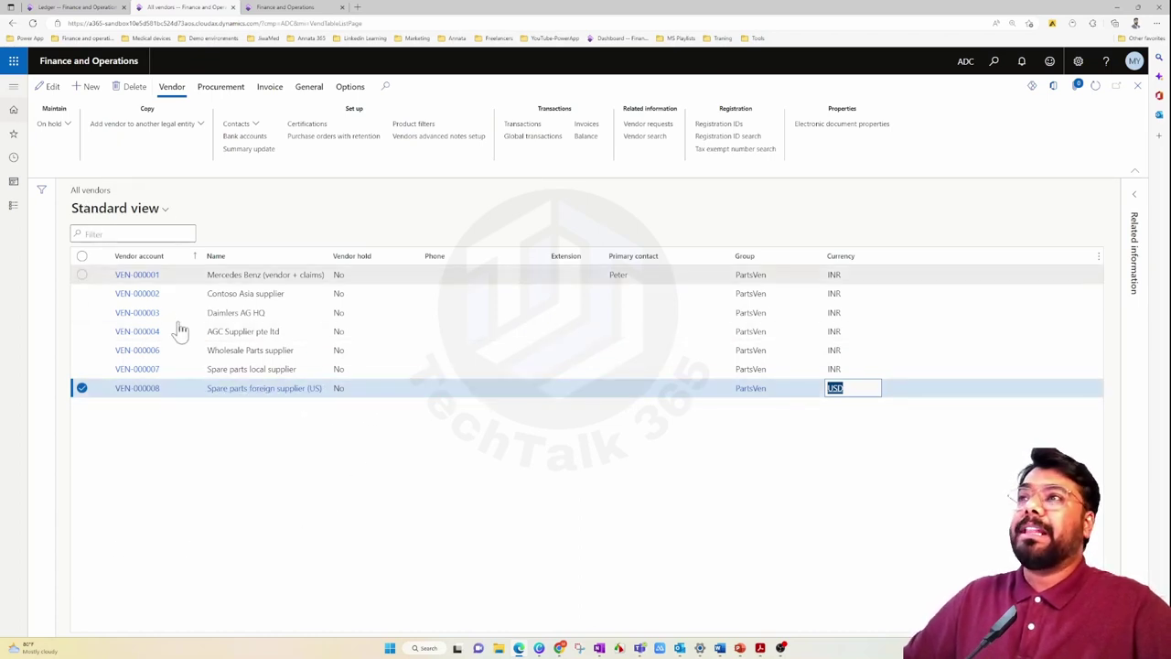
Open the Spare parts foreign supplier (US) record, examine the currency under Purchasing demographics, and return to the vendor list
left_click(146, 397)
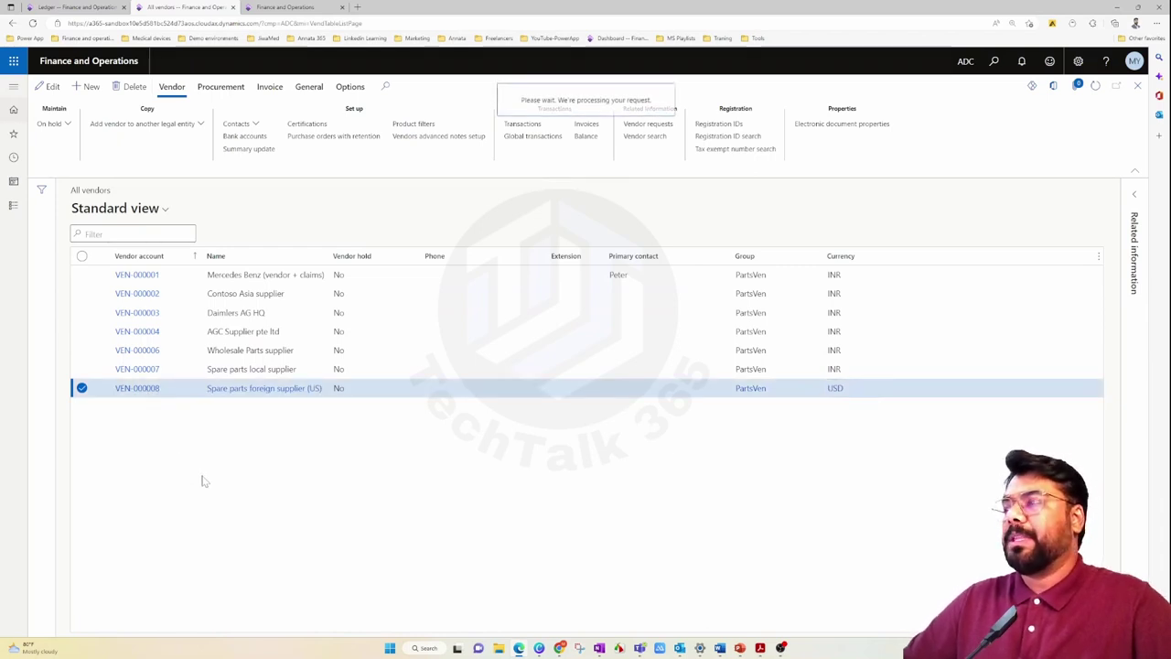
left_click(139, 397)
scroll(178, 485, "down", 10)
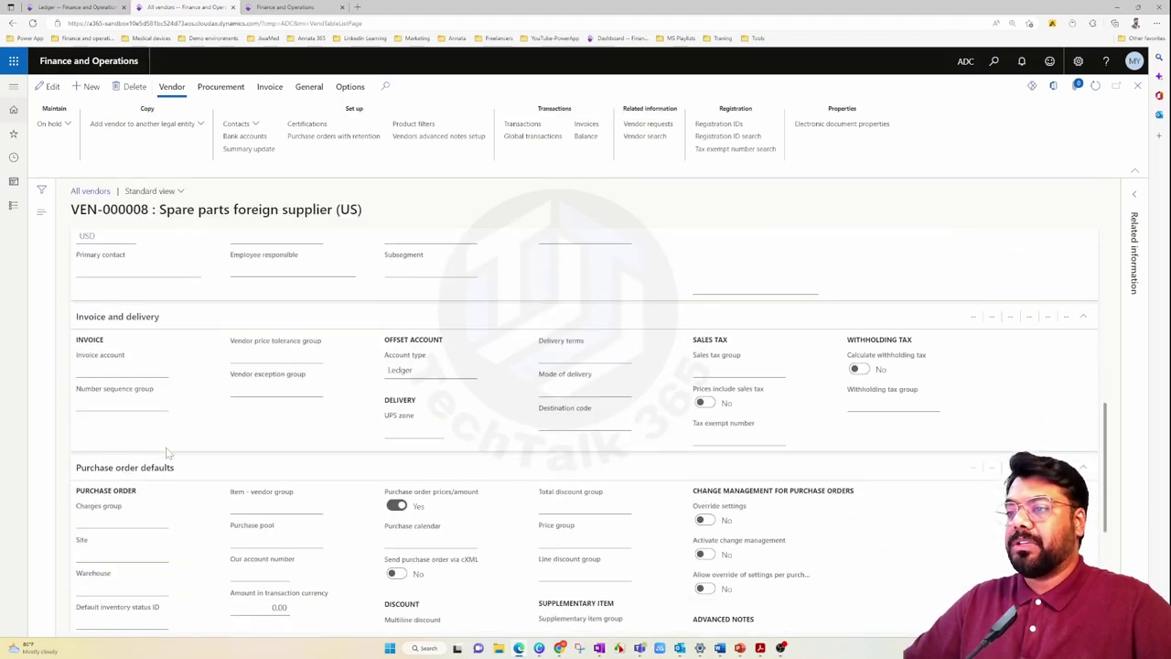
scroll(180, 459, "up", 8)
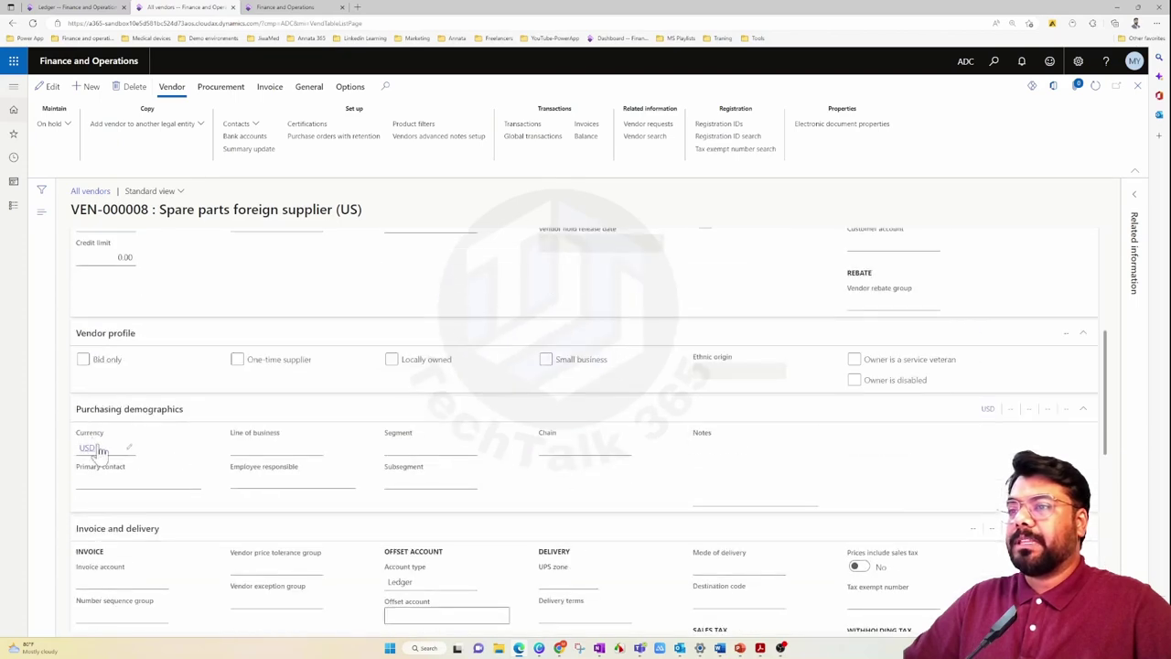
scroll(714, 292, "up", 2)
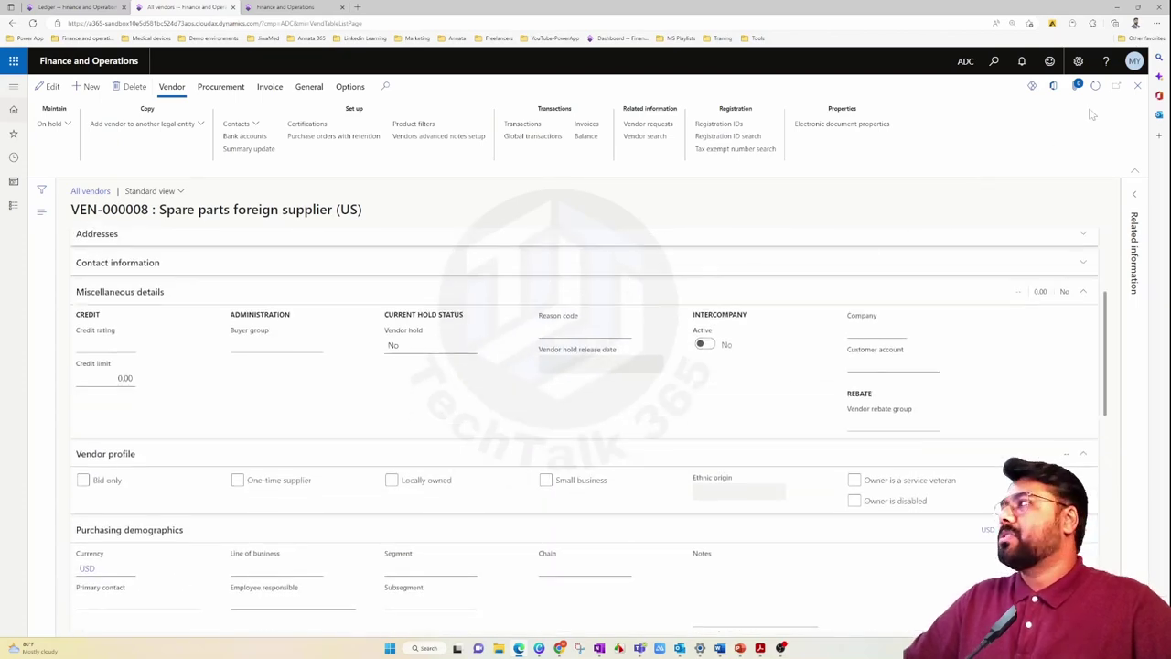
key("Escape")
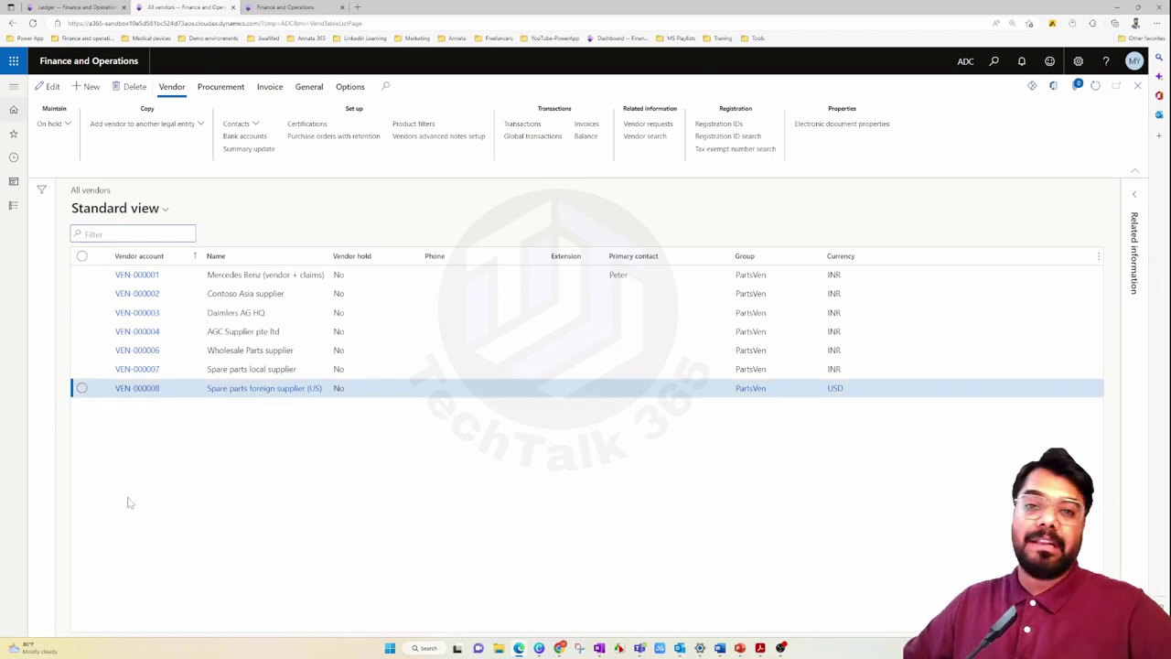
Open the general ledger's chart of accounts and open the details of the Creditors-Foreign main account in ADC-COA
left_click(291, 8)
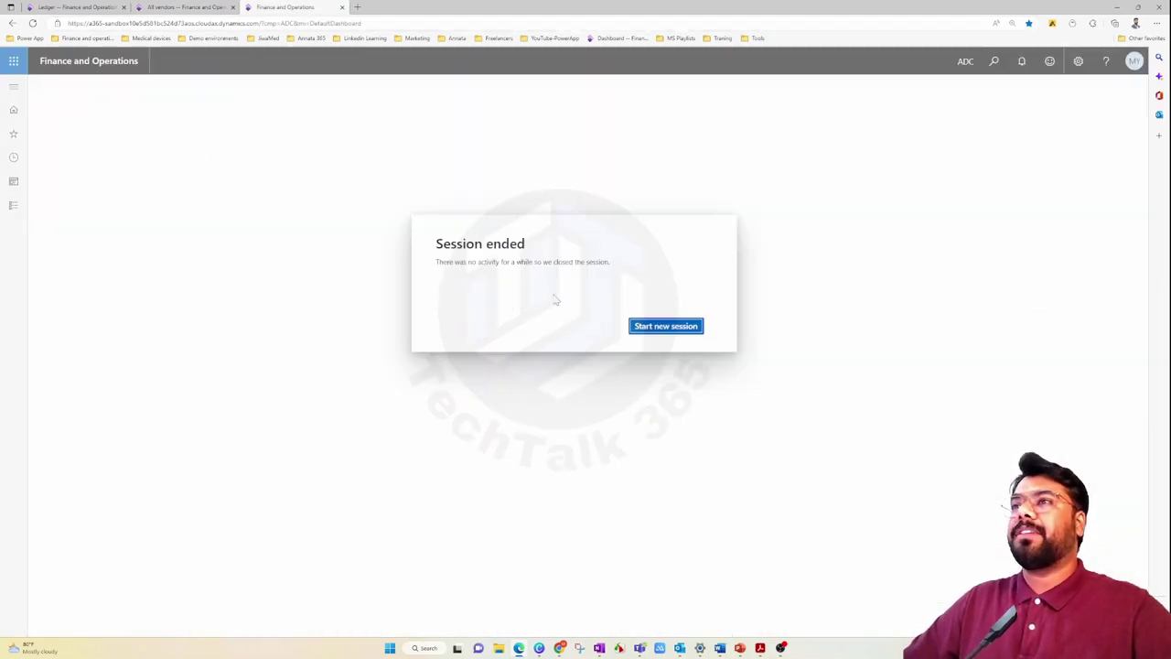
left_click(211, 8)
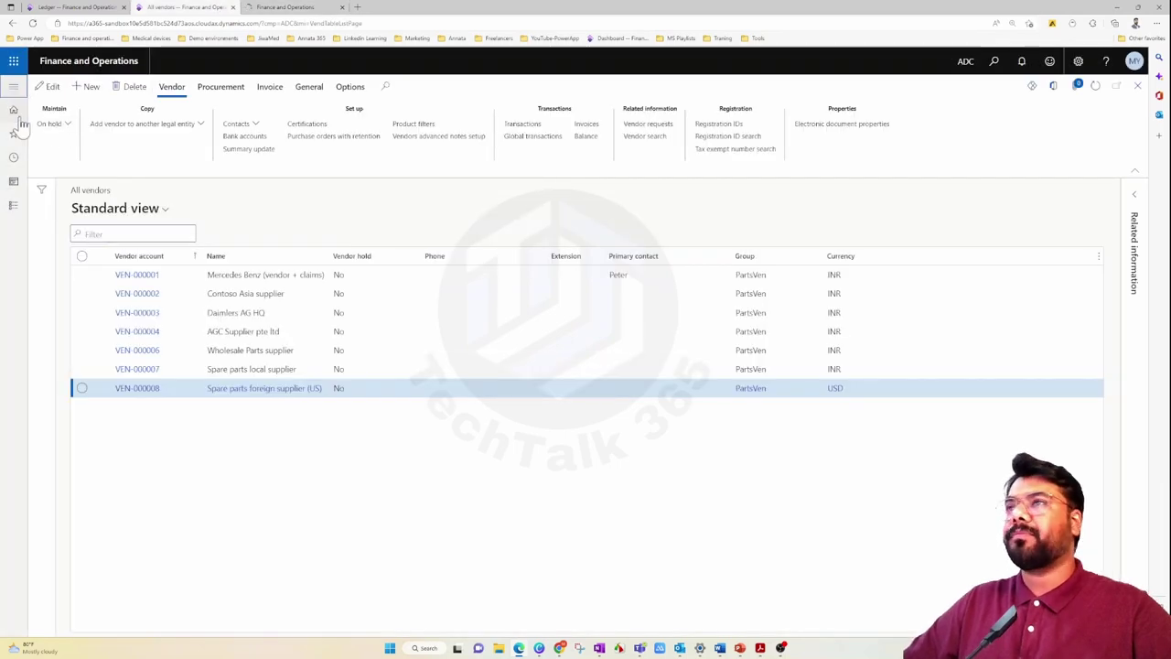
left_click(14, 86)
left_click(54, 433)
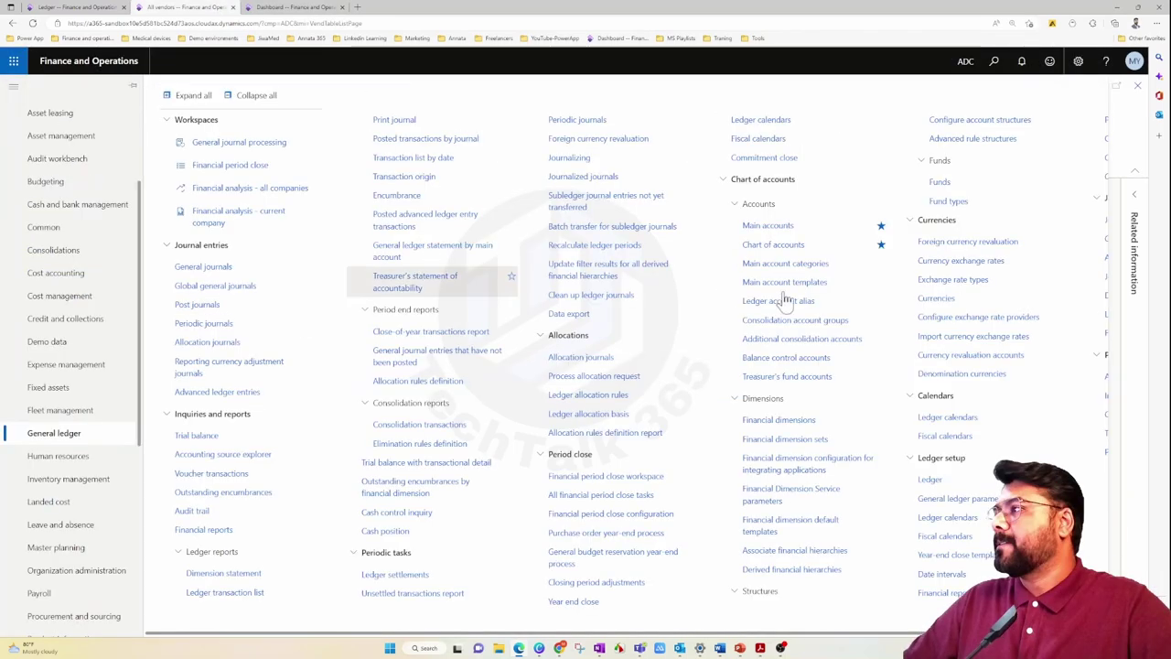
left_click(759, 245)
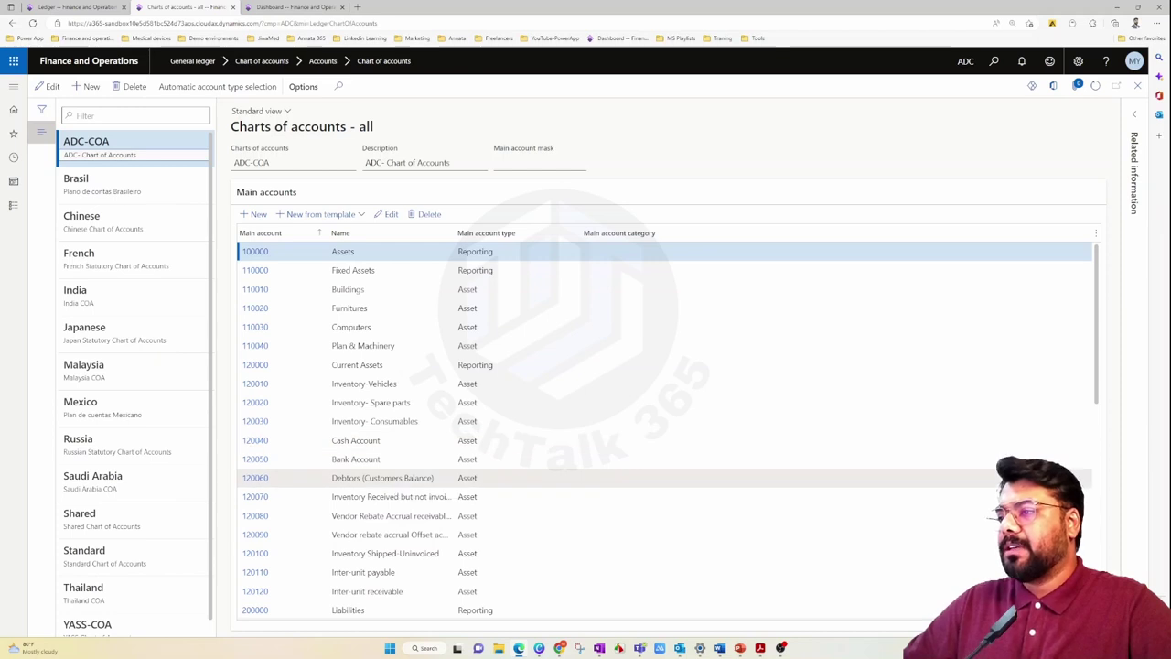
scroll(384, 477, "down", 1)
scroll(384, 402, "down", 1)
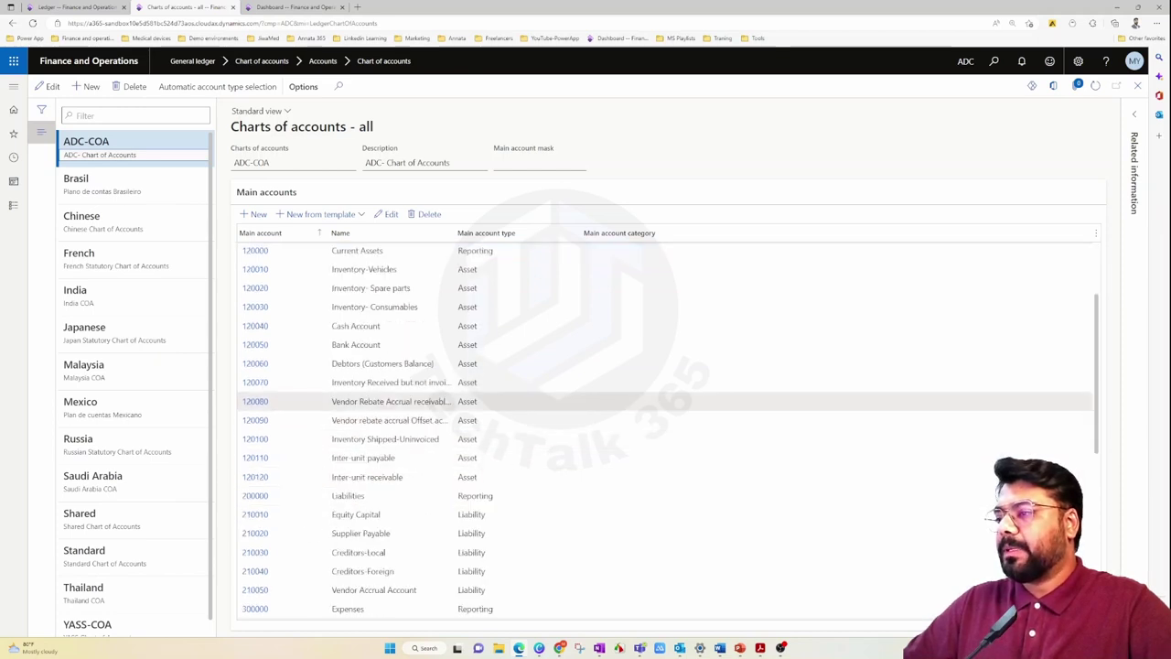
left_click(312, 572)
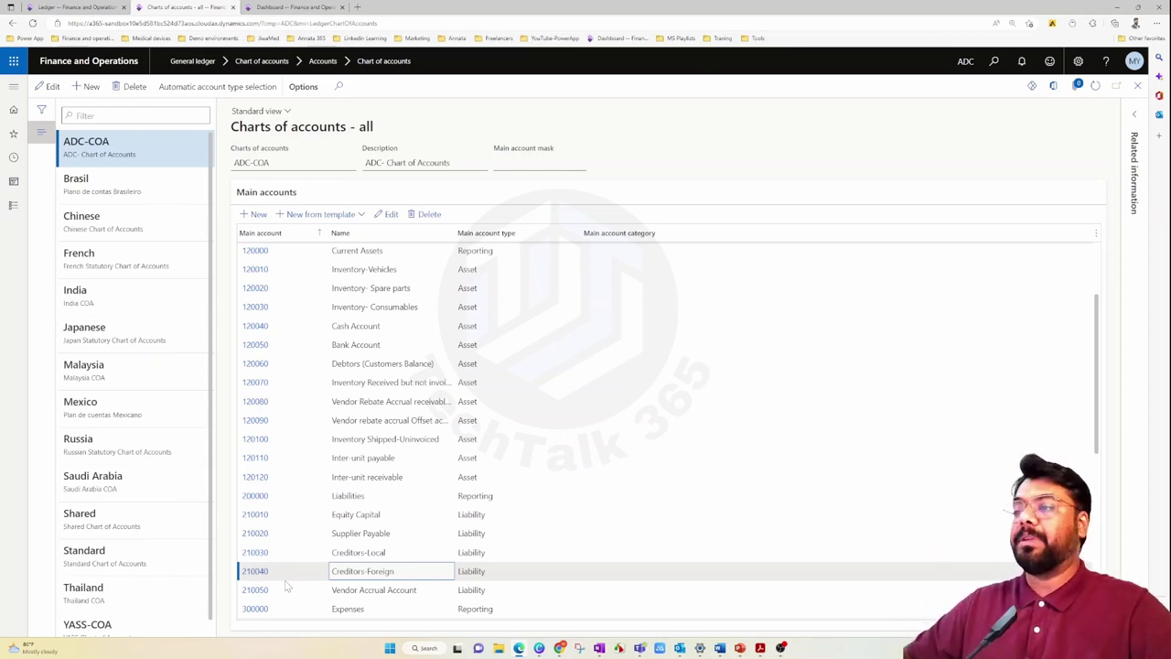
left_click(264, 574)
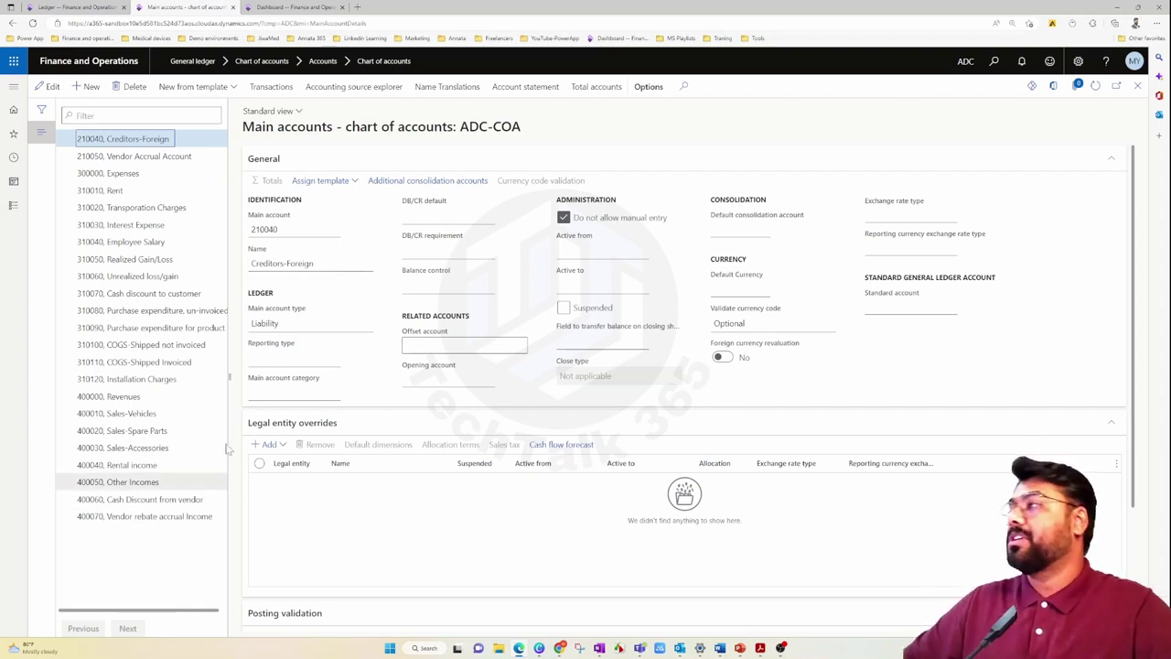
Set the default currency of the Creditors-Foreign main account to USD
left_click(723, 290)
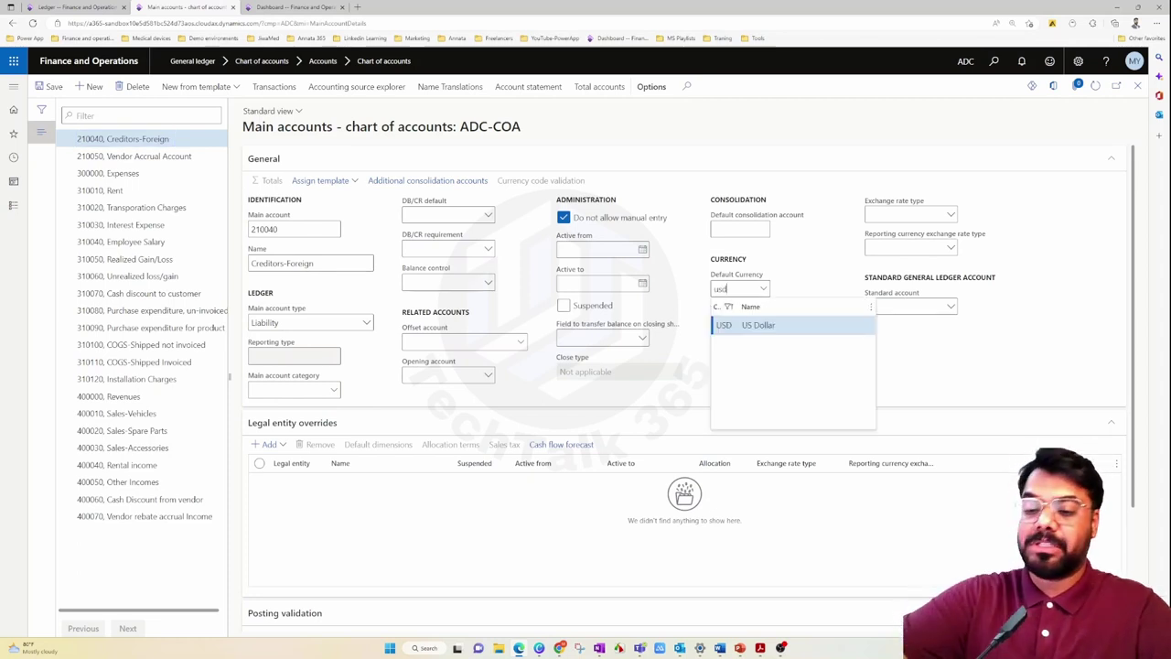
type("USD")
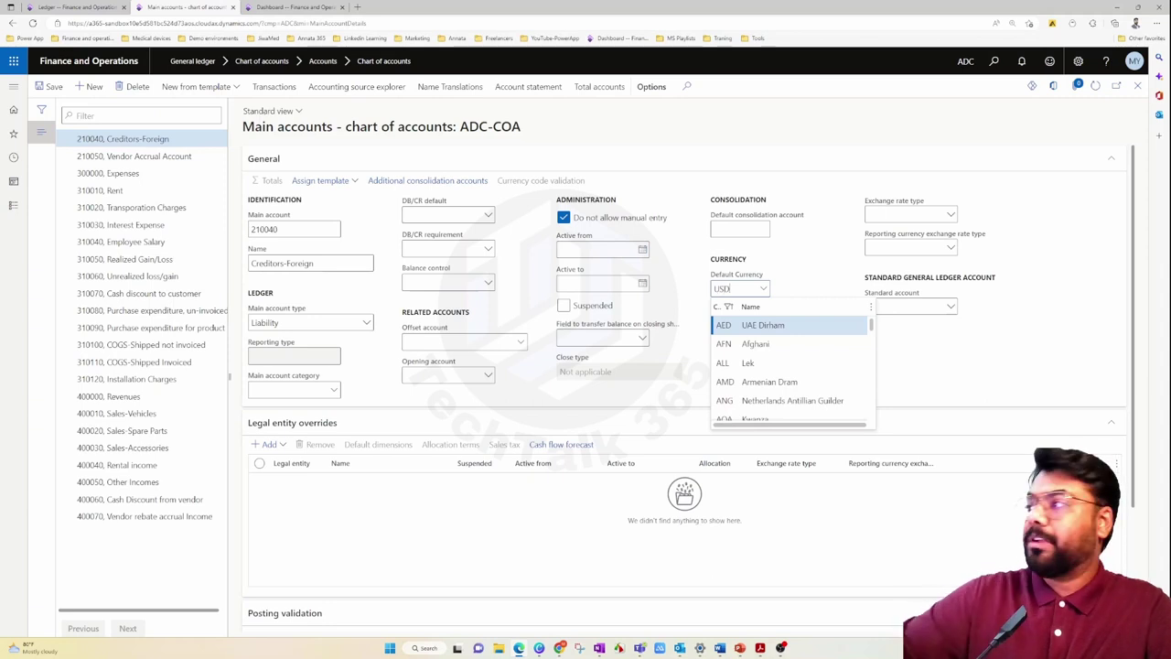
key("Tab")
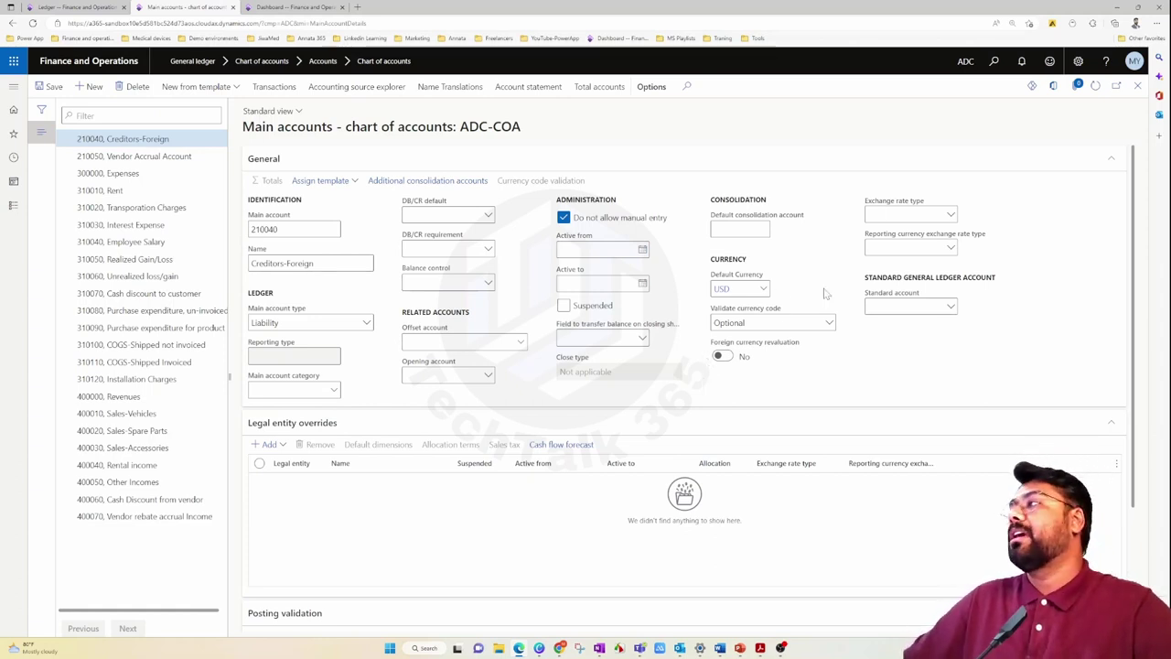
Set the Creditors-Foreign account's exchange rate type to Default and compare it with the ledger's accounting currency exchange rate type
left_click(950, 214)
left_click(81, 7)
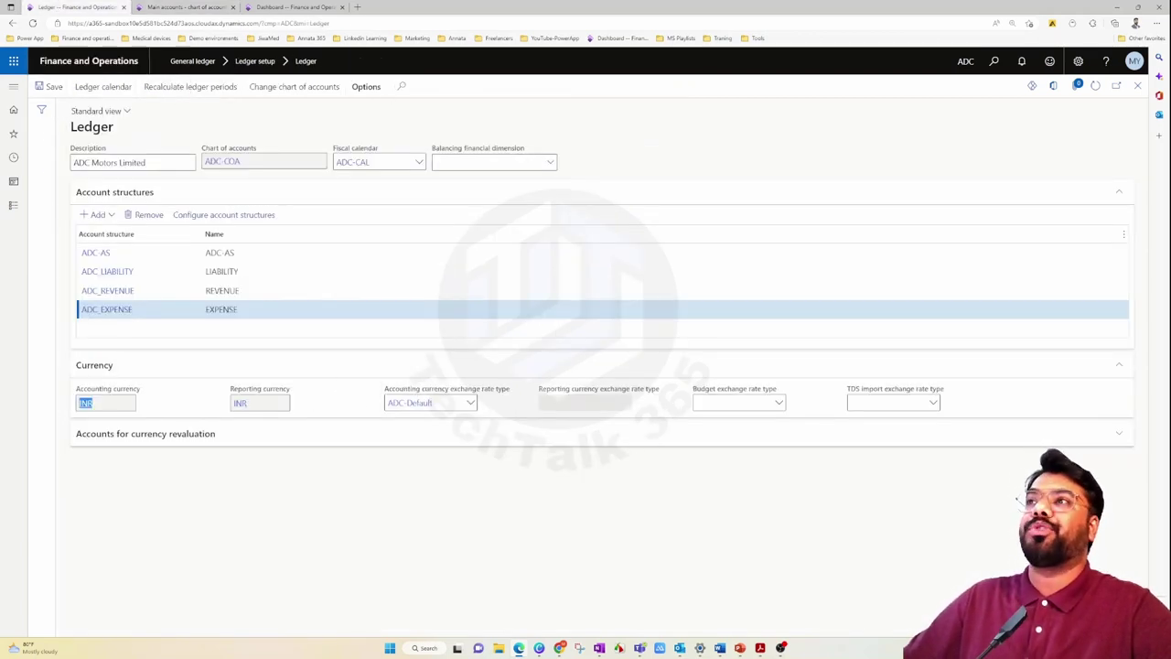
left_click(183, 7)
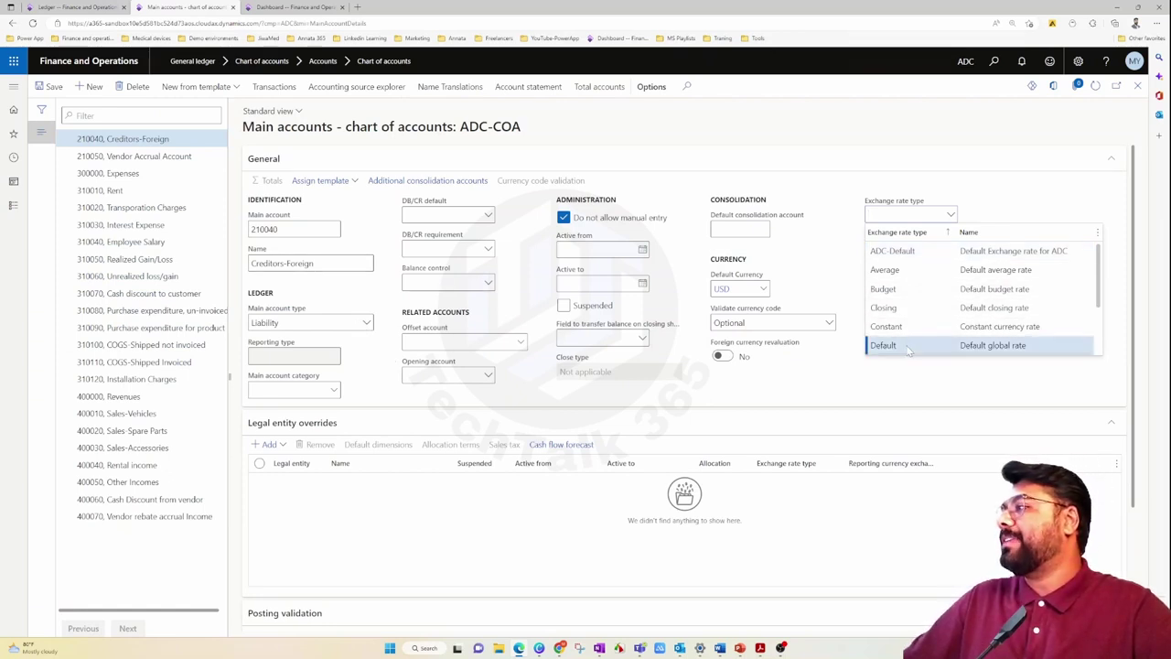
left_click(953, 344)
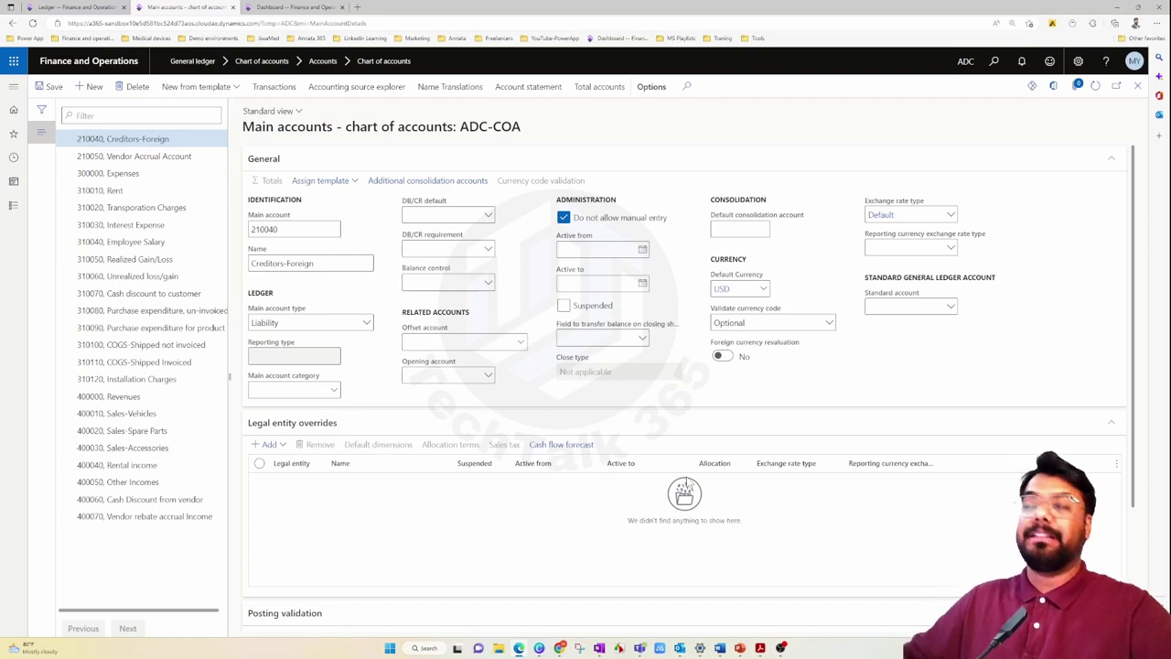
left_click(73, 7)
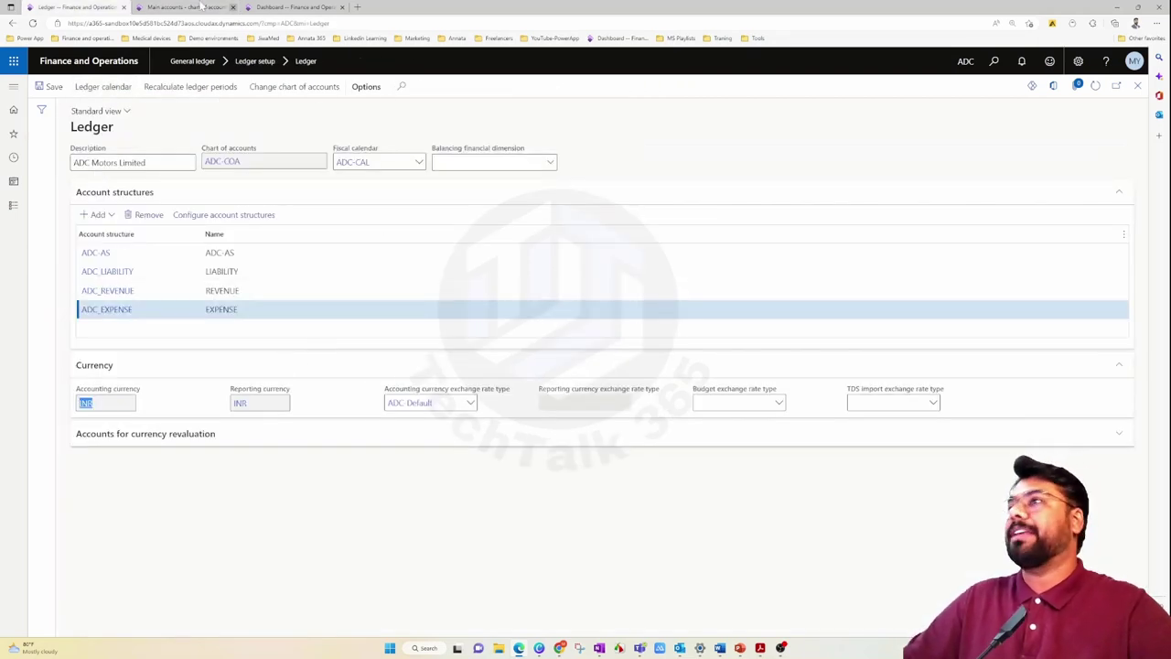
Add a legal entity override for Yass Technologies on Creditors-Foreign with exchange rate type ADC-Default, and examine the reporting currency exchange rate types
left_click(201, 7)
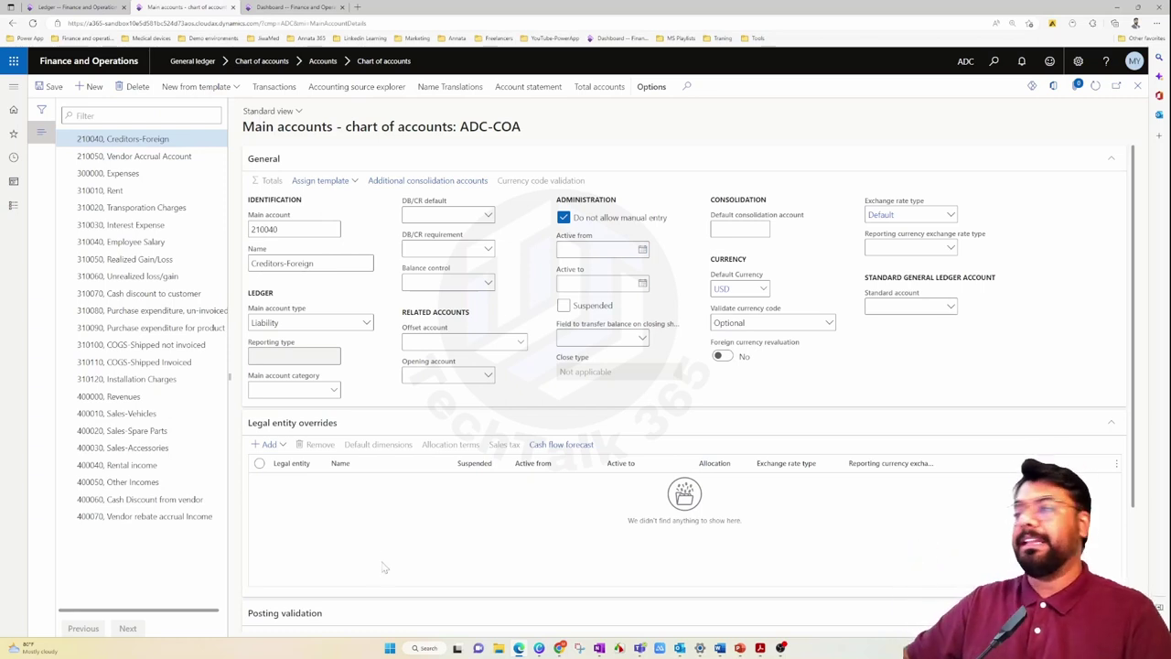
left_click(268, 444)
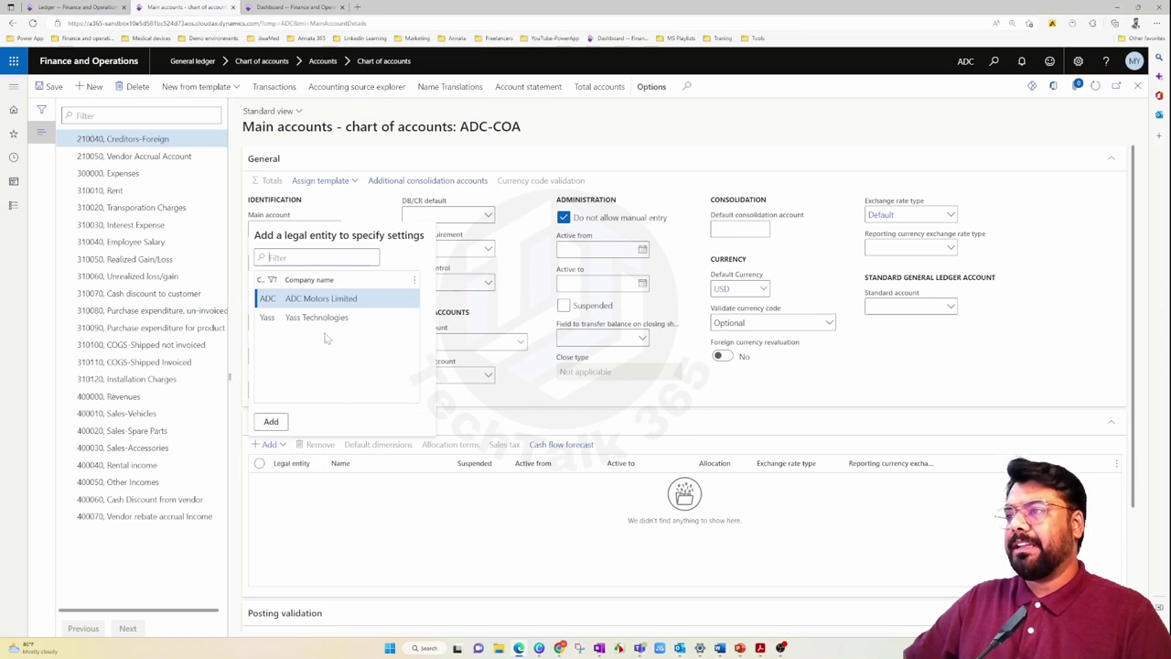
left_click(316, 317)
left_click(271, 421)
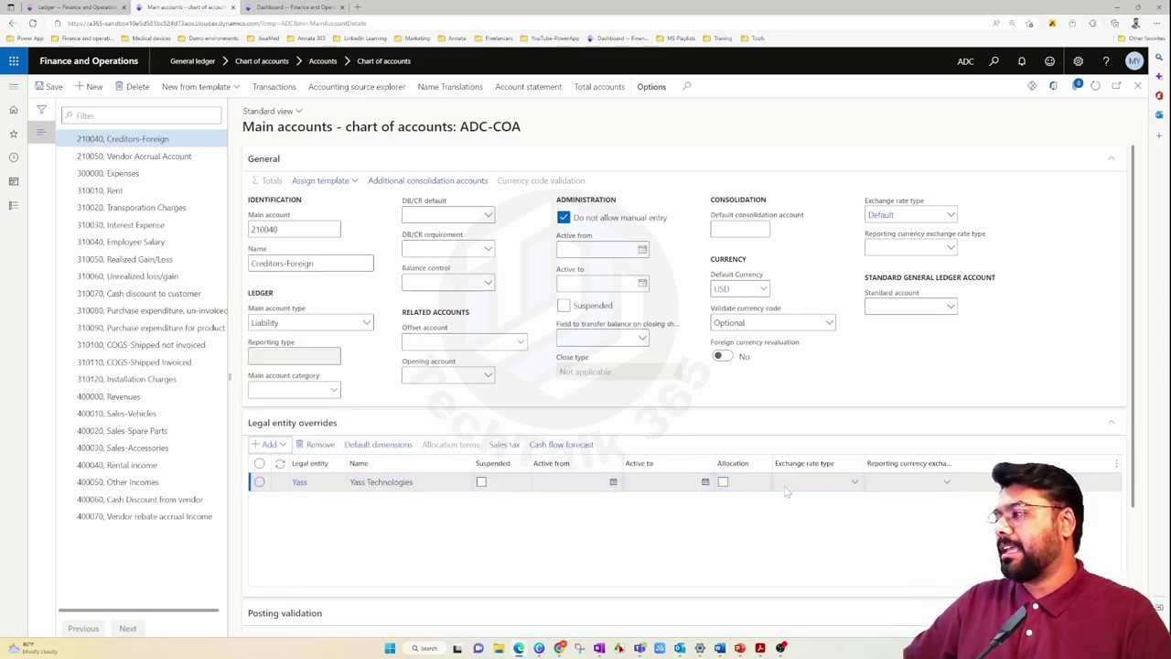
left_click(853, 489)
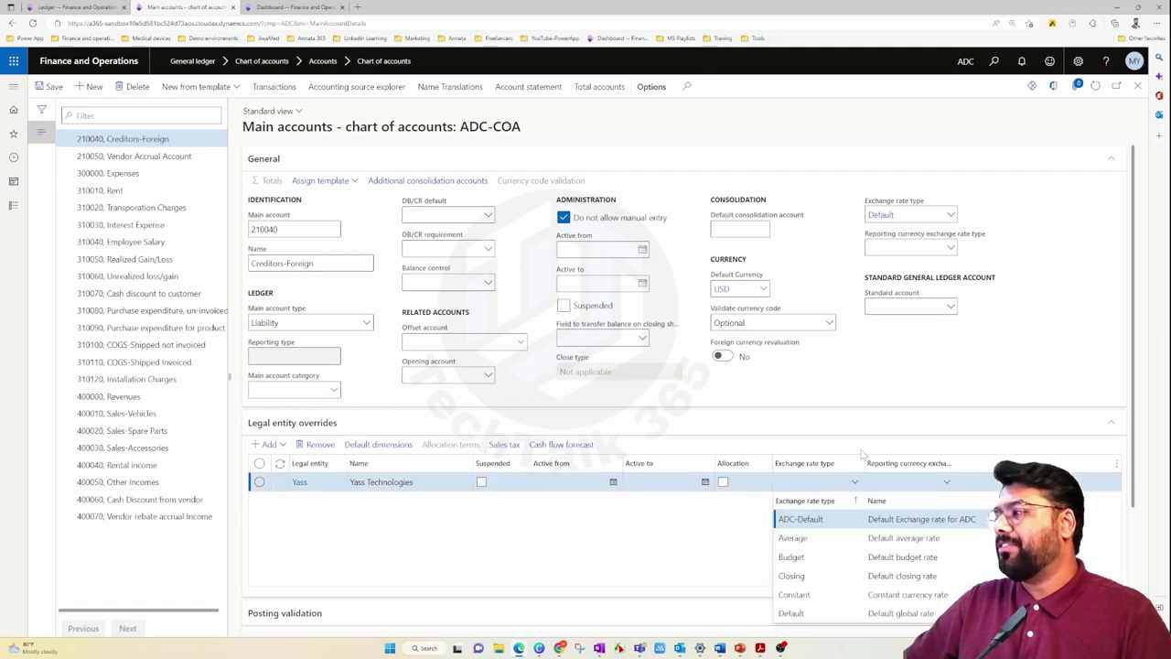
left_click(796, 519)
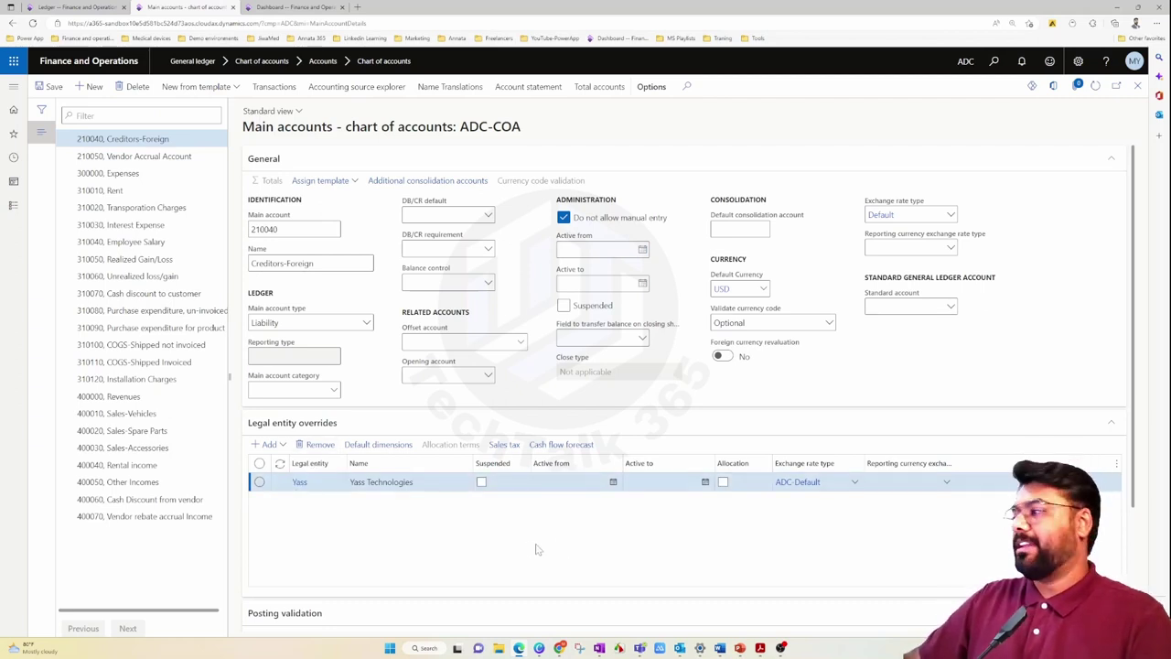
left_click(946, 483)
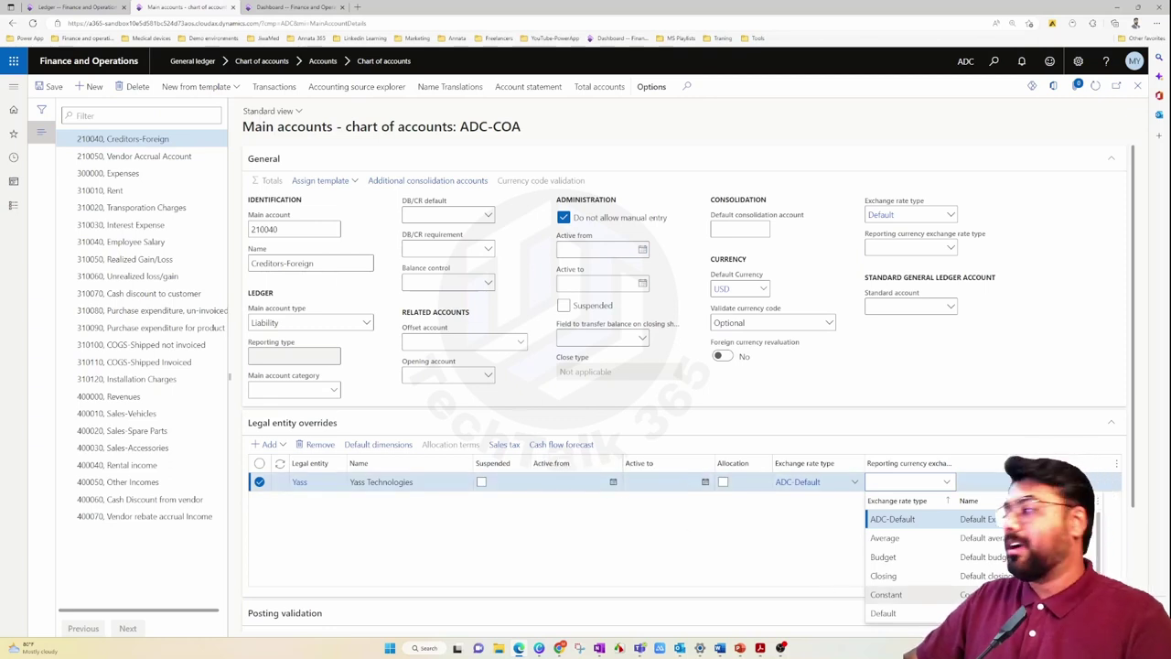
left_click(667, 555)
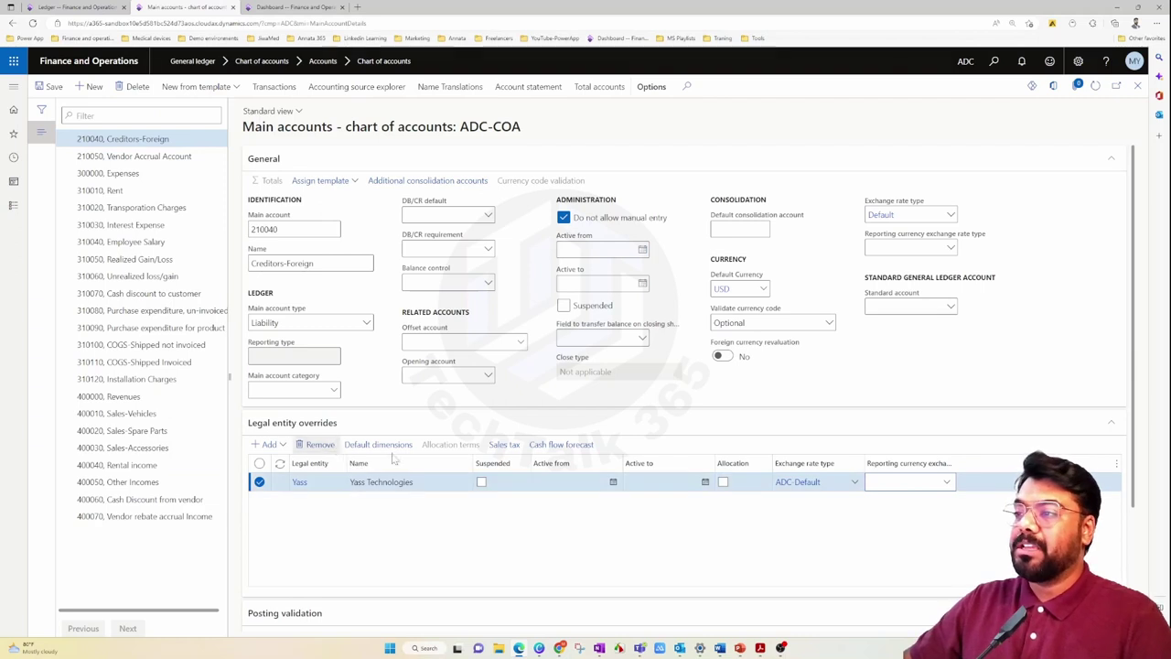
Remove the Yass Technologies legal entity override from Creditors-Foreign and return to the ledger's currency setup
left_click(315, 444)
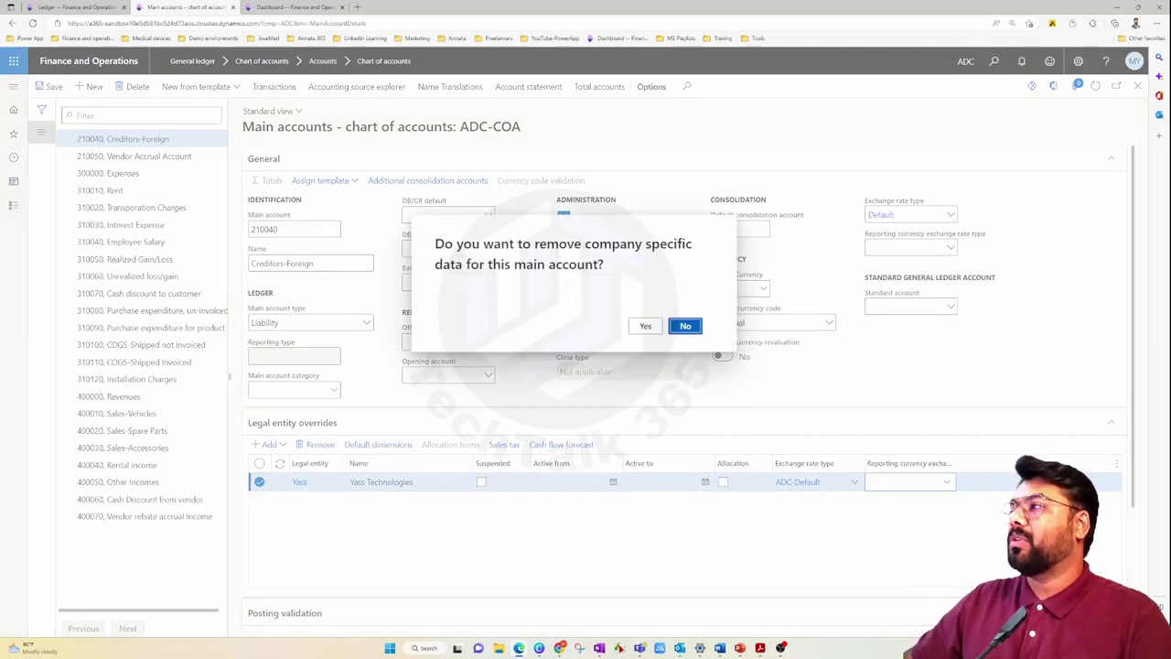
left_click(78, 8)
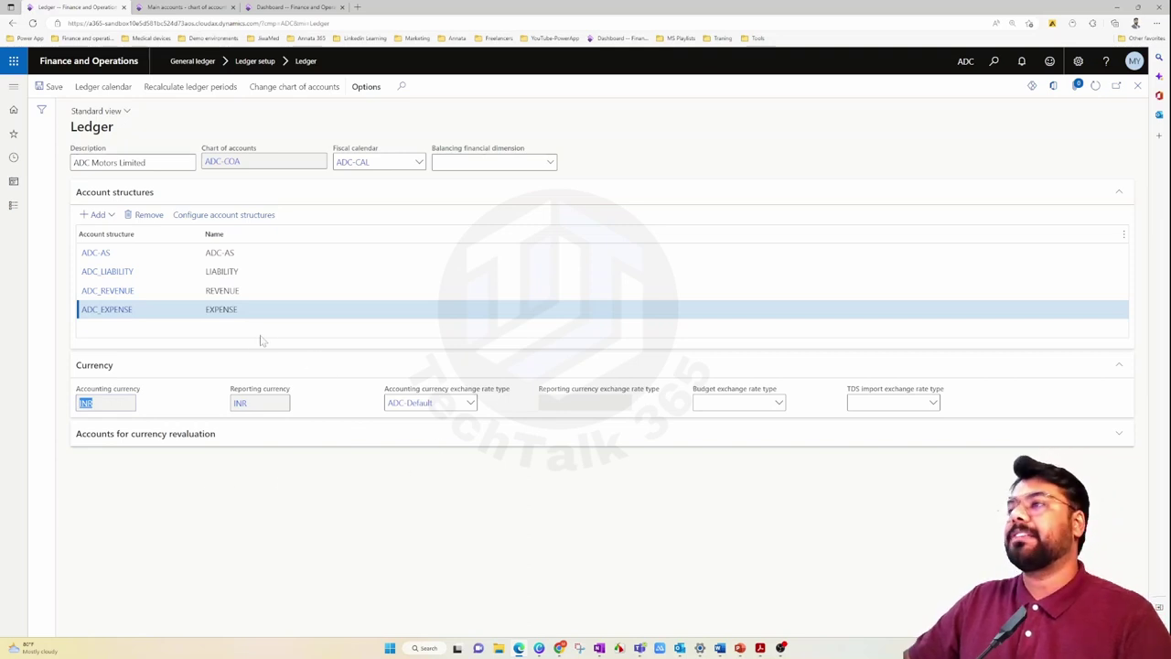
Clear the default currency and the exchange rate type of the Creditors-Foreign main account
left_click(183, 8)
left_click(737, 289)
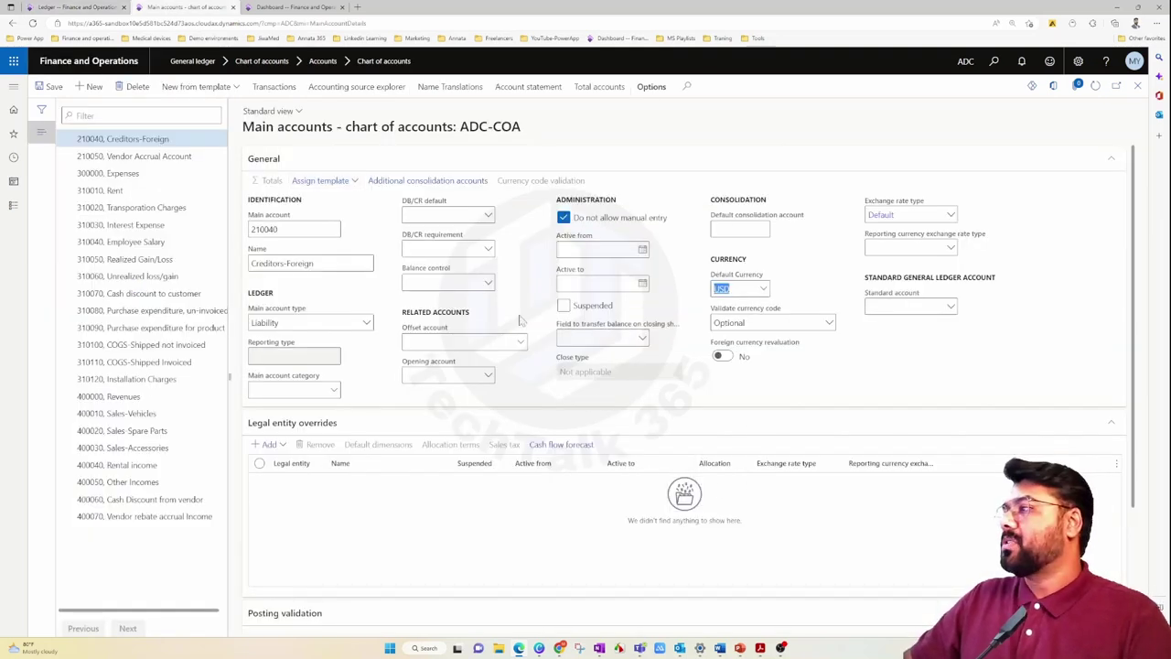
key("BackSpace")
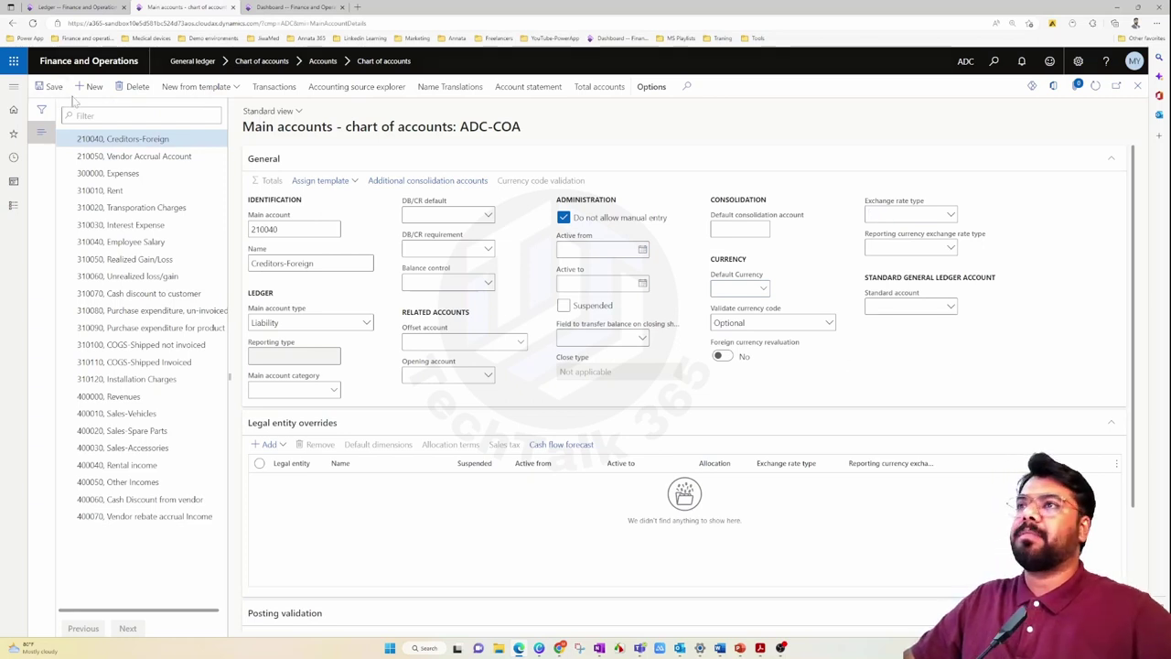
Open the currency record behind the ledger's accounting currency, reset the INR filter, and browse the full list of currencies
left_click(77, 6)
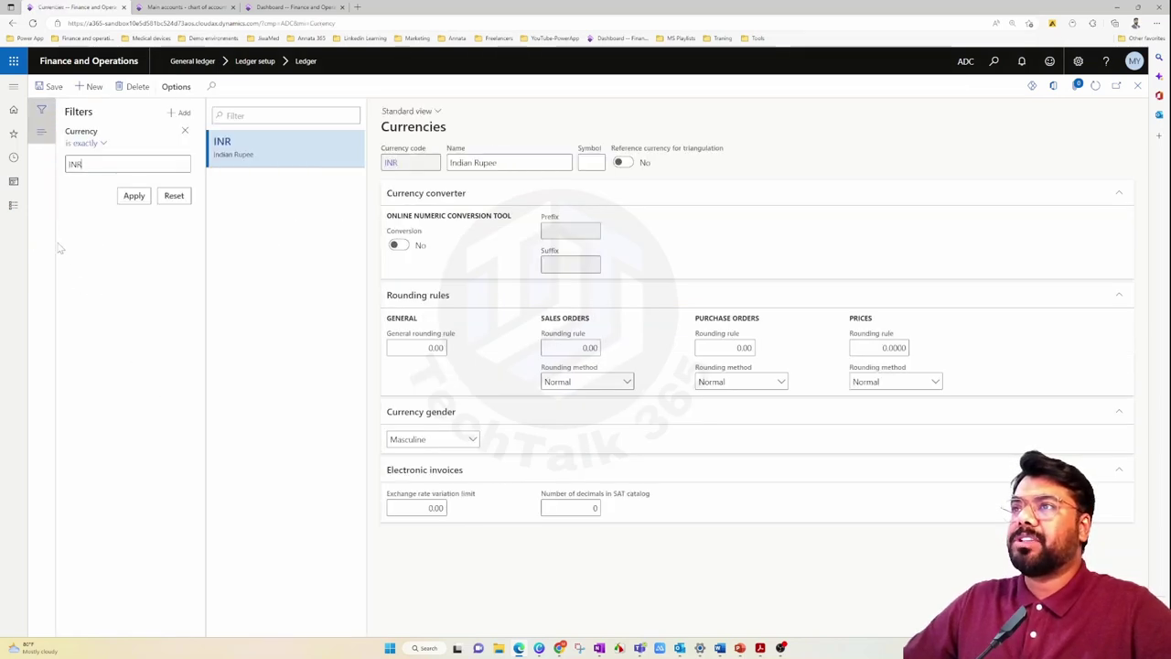
left_click(174, 196)
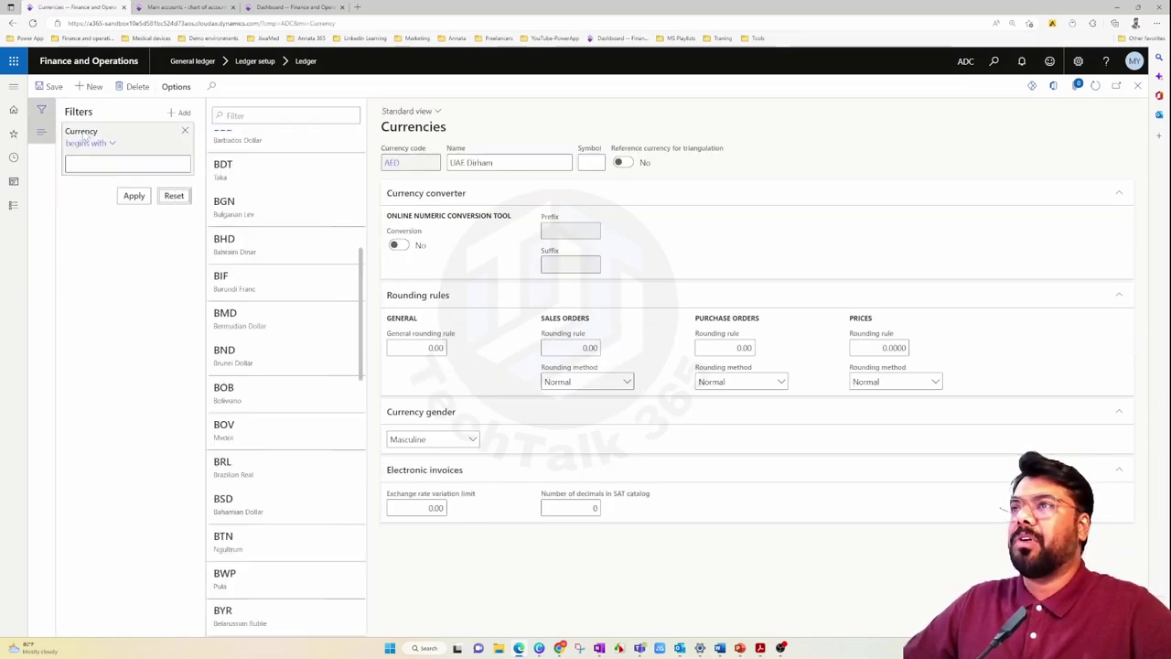
left_click(41, 110)
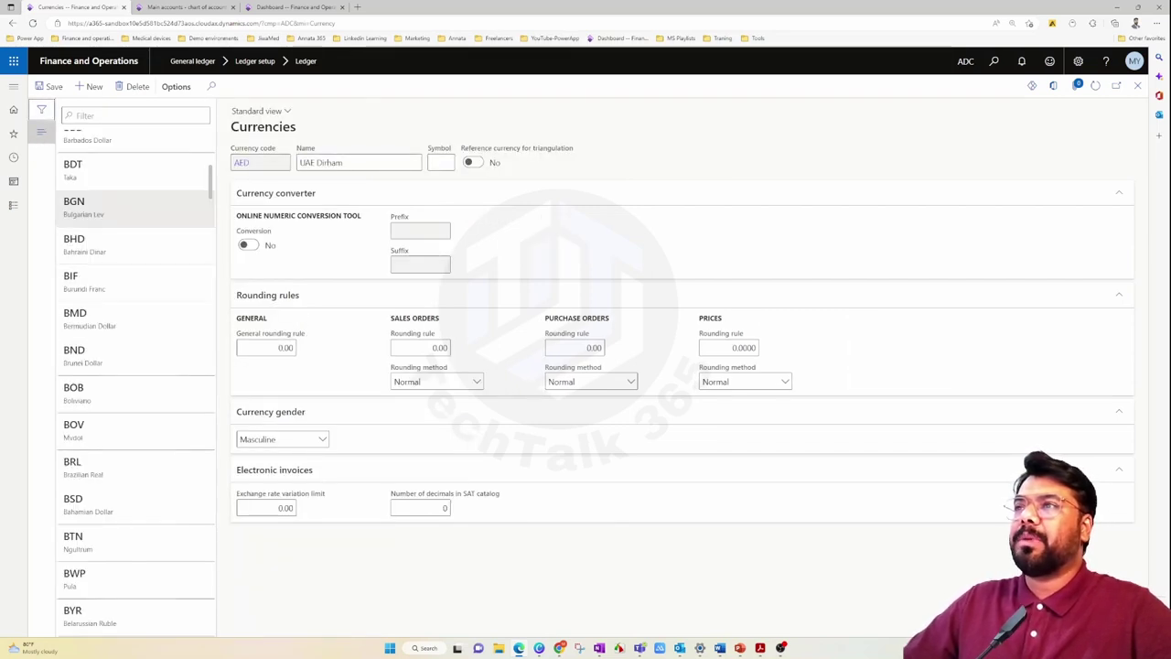
scroll(135, 201, "down", 8)
scroll(104, 356, "down", 20)
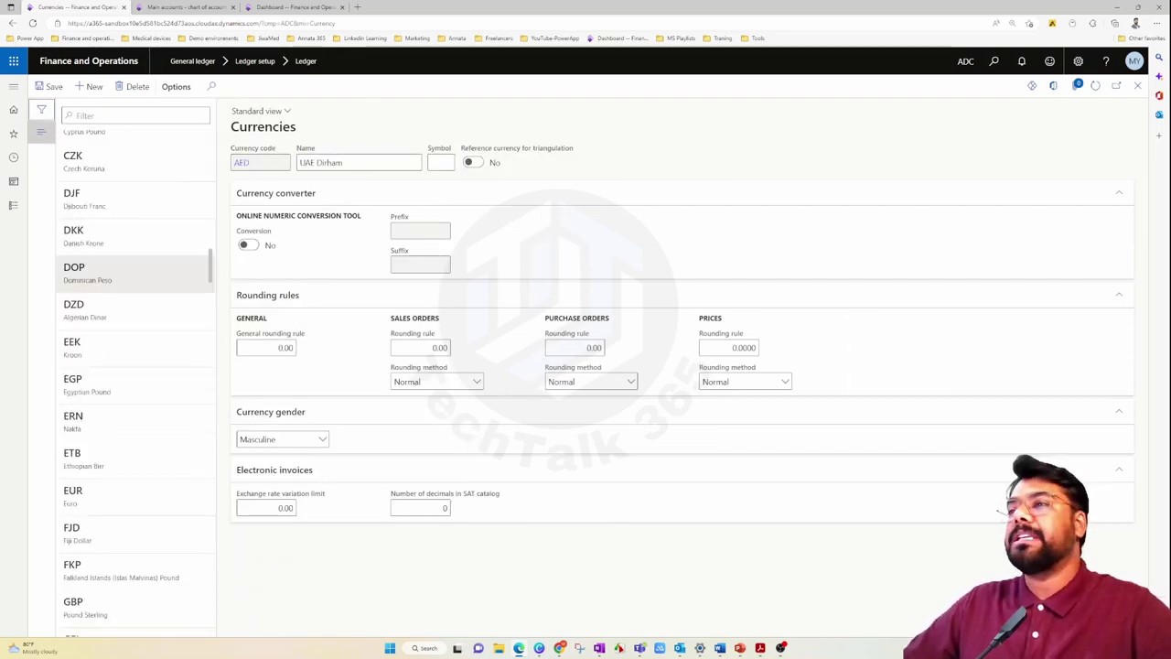
scroll(103, 356, "down", 5)
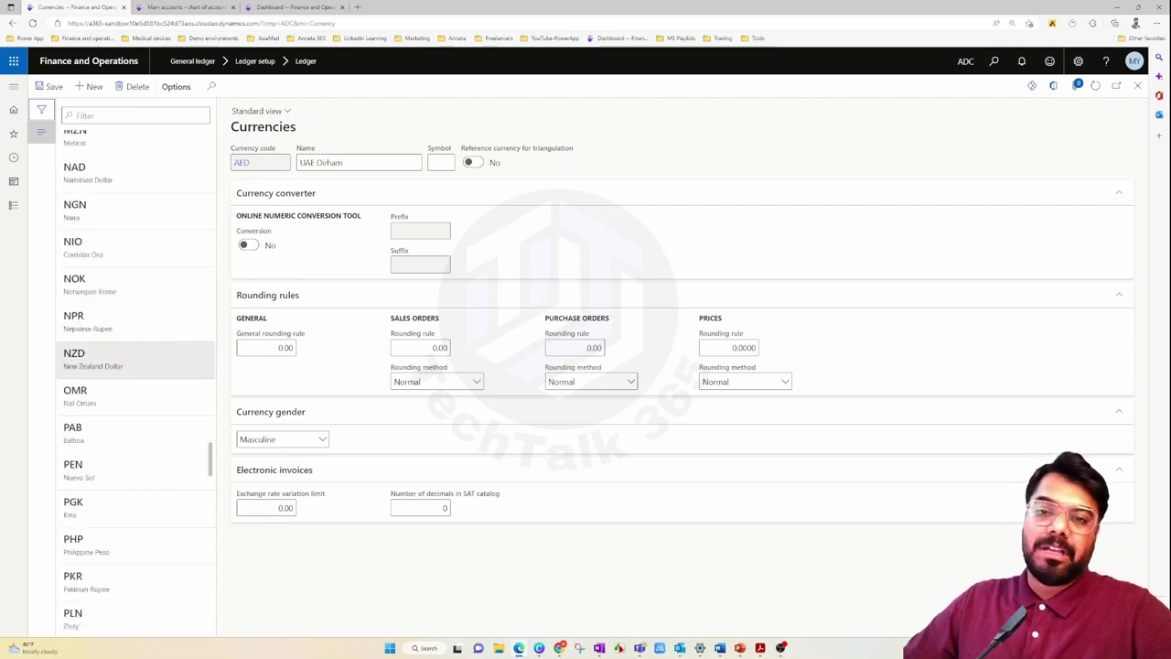
scroll(104, 356, "up", 6)
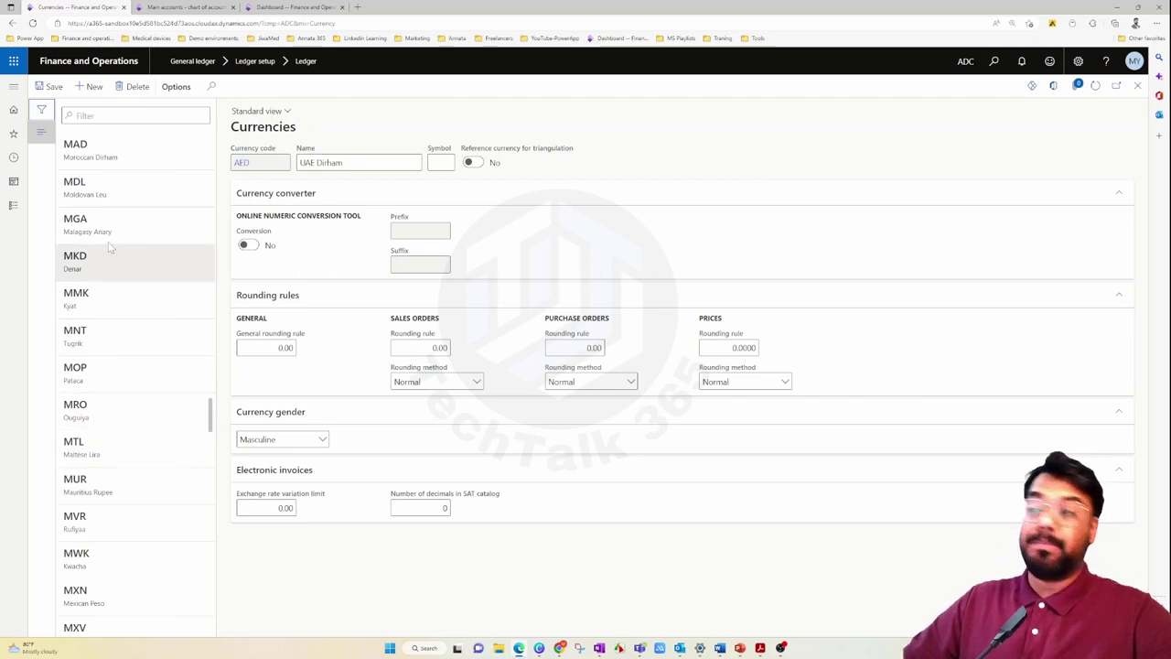
scroll(137, 320, "up", 2)
left_click_drag(210, 401, 96, 91)
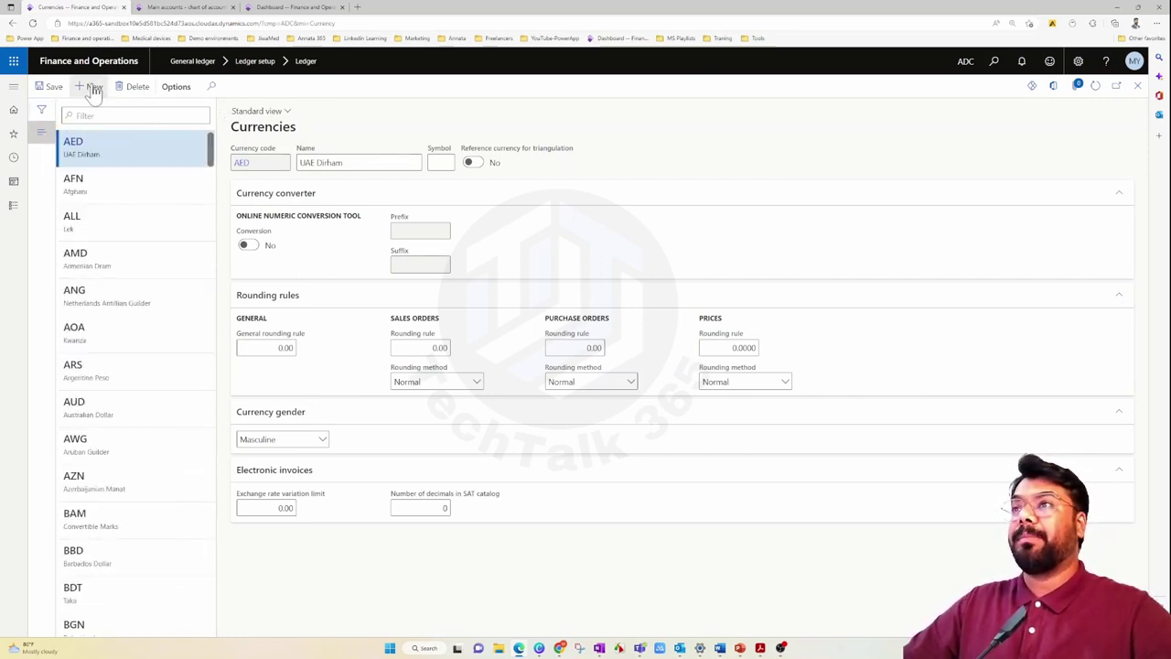
Start a new currency record, examine the available ISO currency codes, and delete the blank record
key("alt+n")
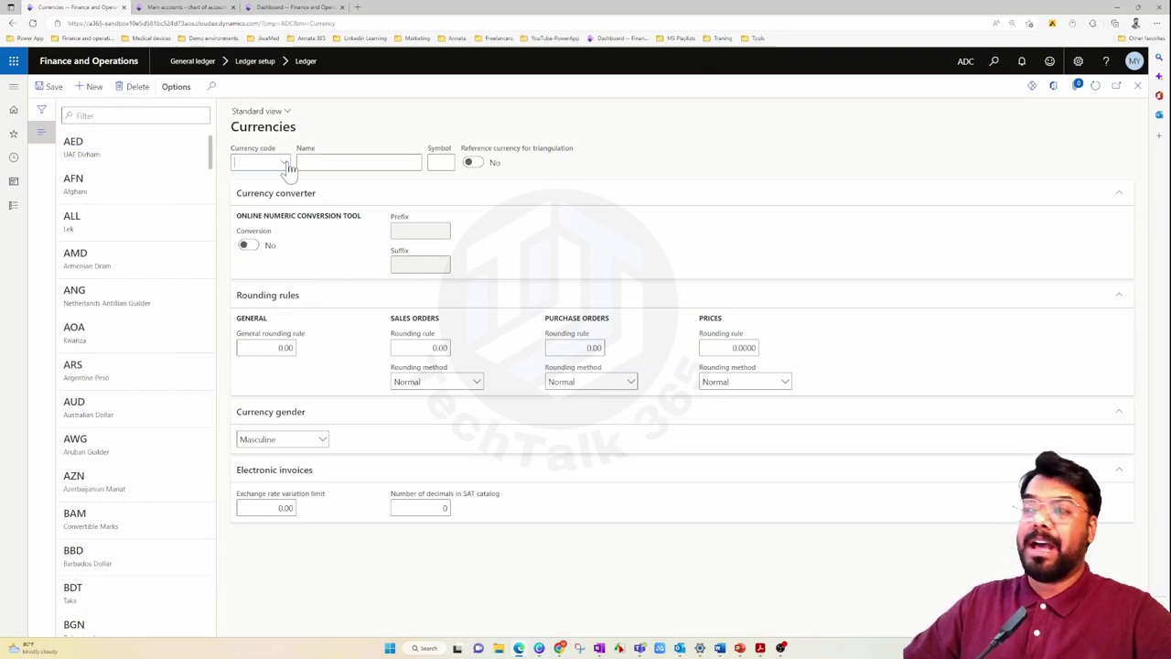
left_click(285, 164)
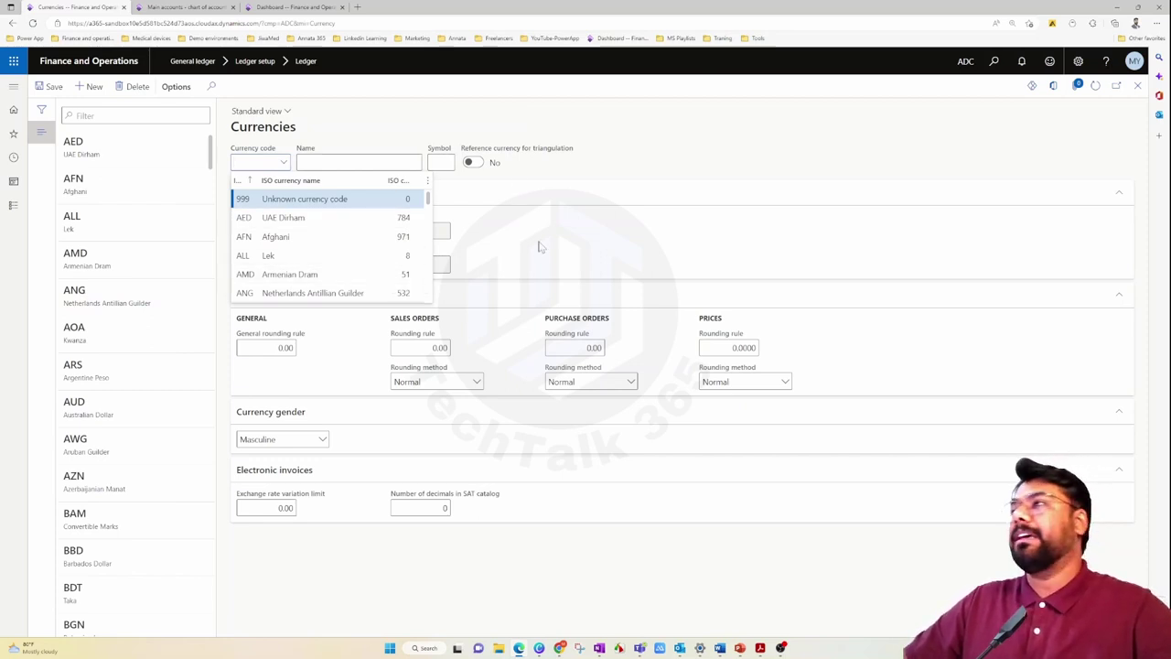
left_click(695, 158)
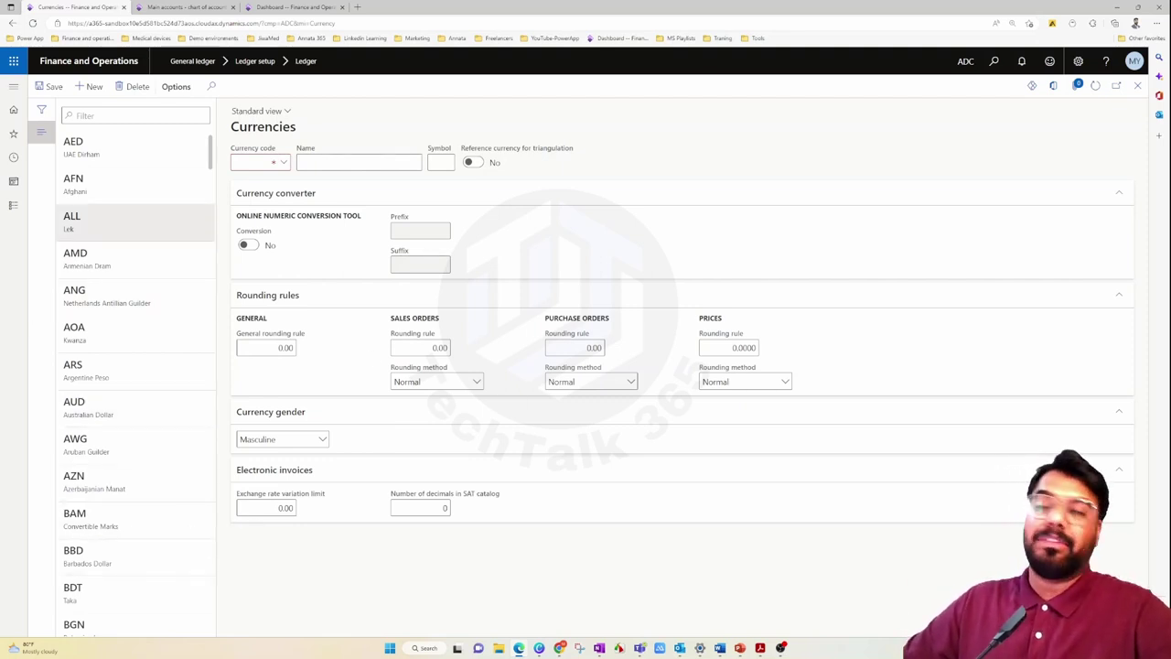
key("alt+n")
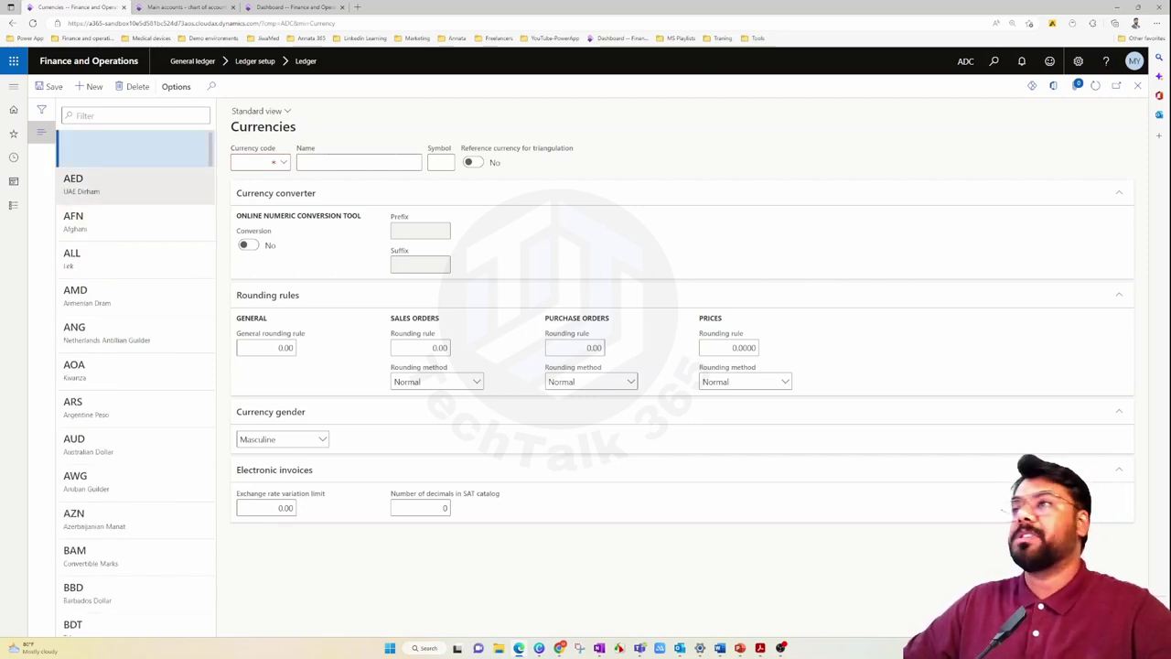
left_click(133, 86)
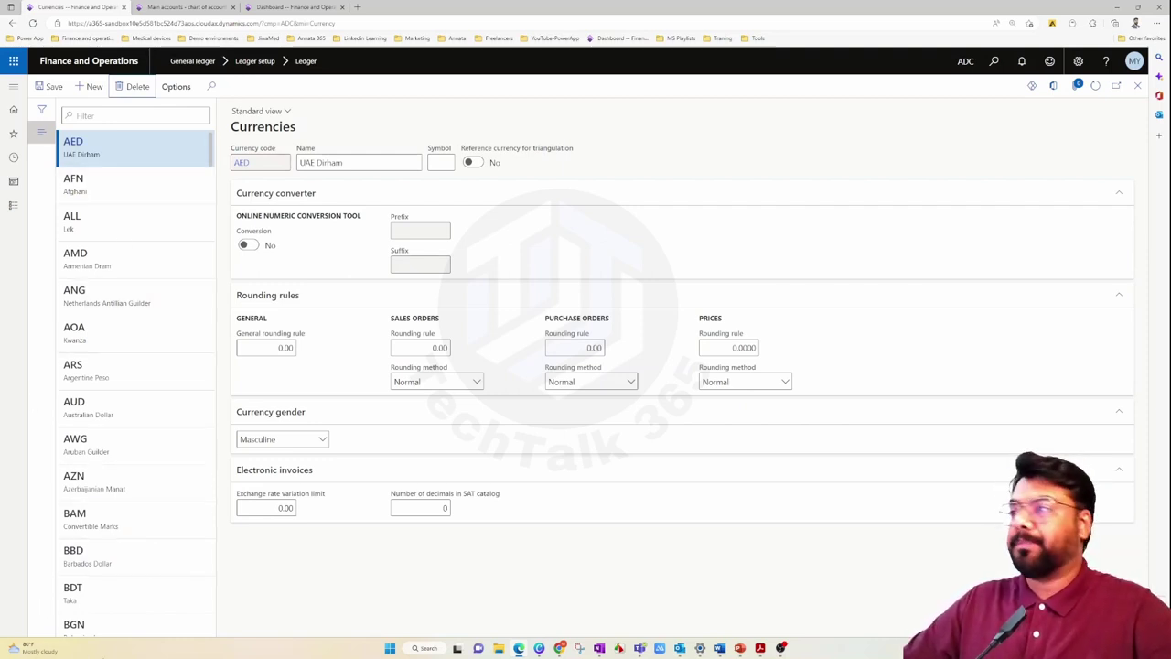
Look up the INR and USD records in the currency list, and return to the ledger setup
left_click(100, 115)
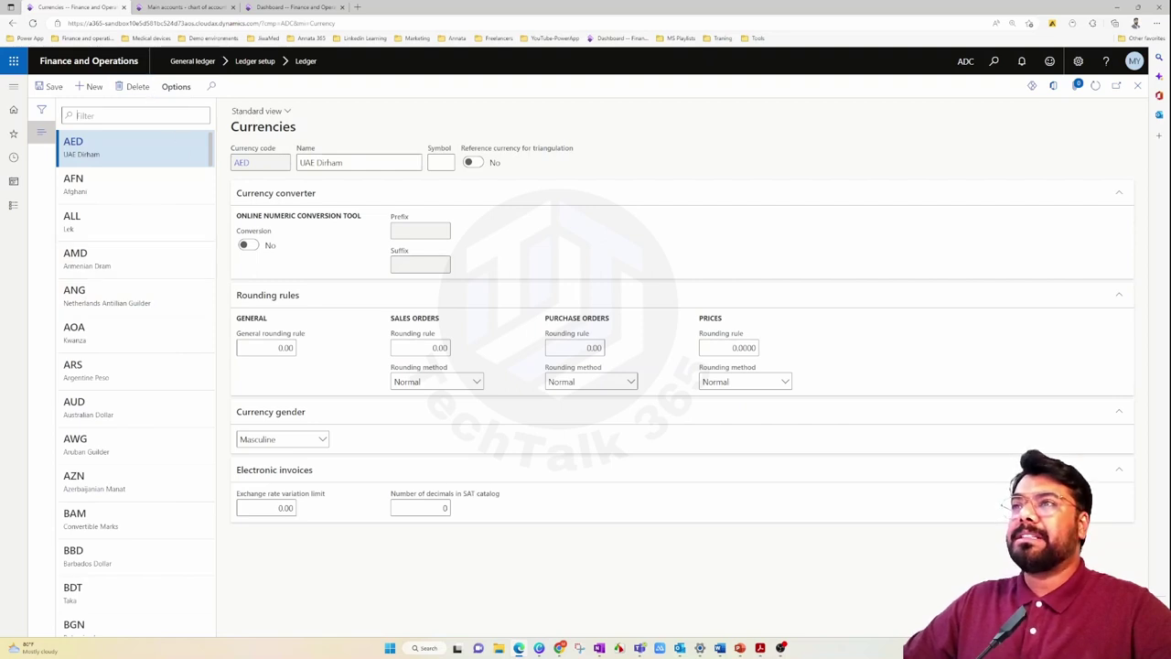
type("IN")
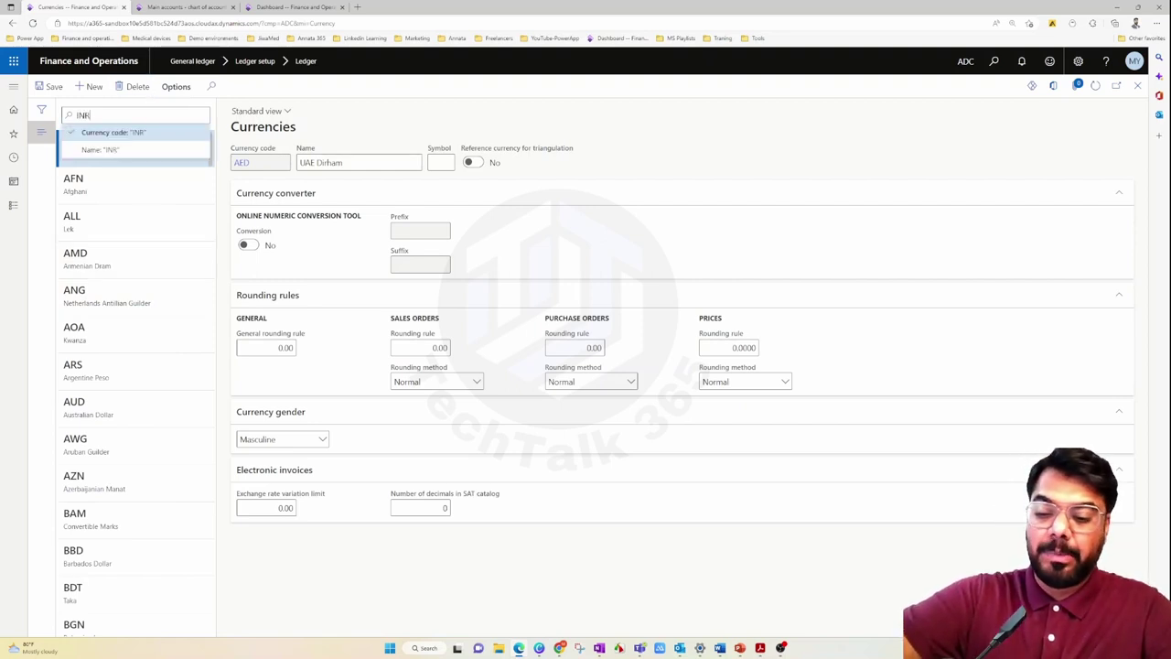
type("R")
key("Return")
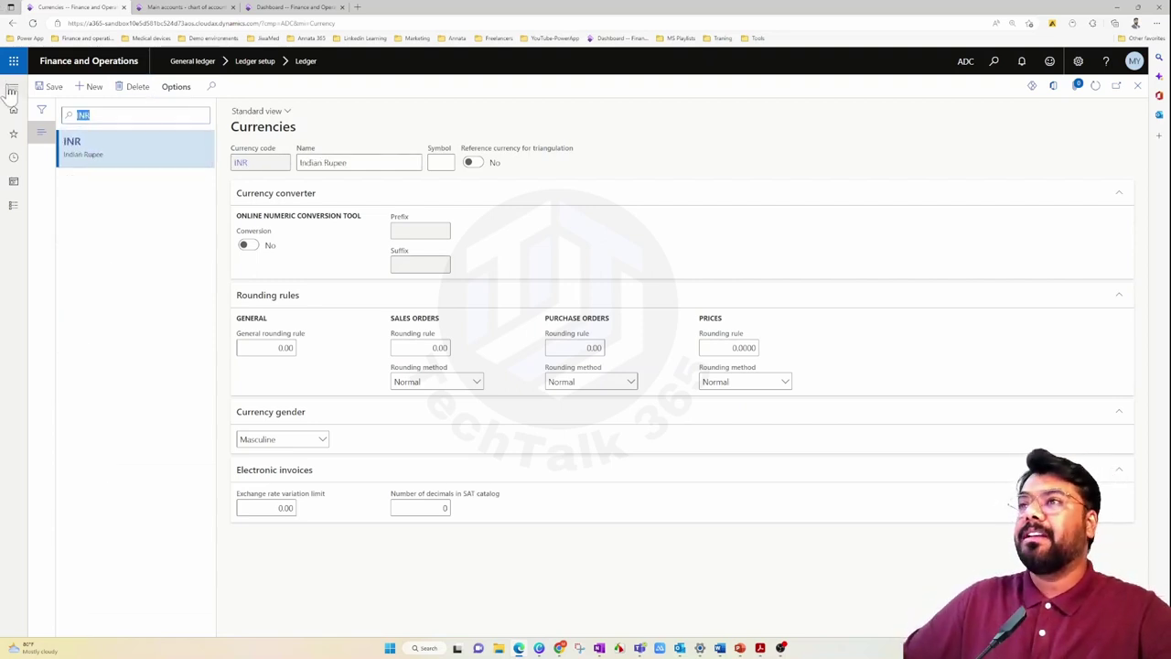
type("USD")
key("Return")
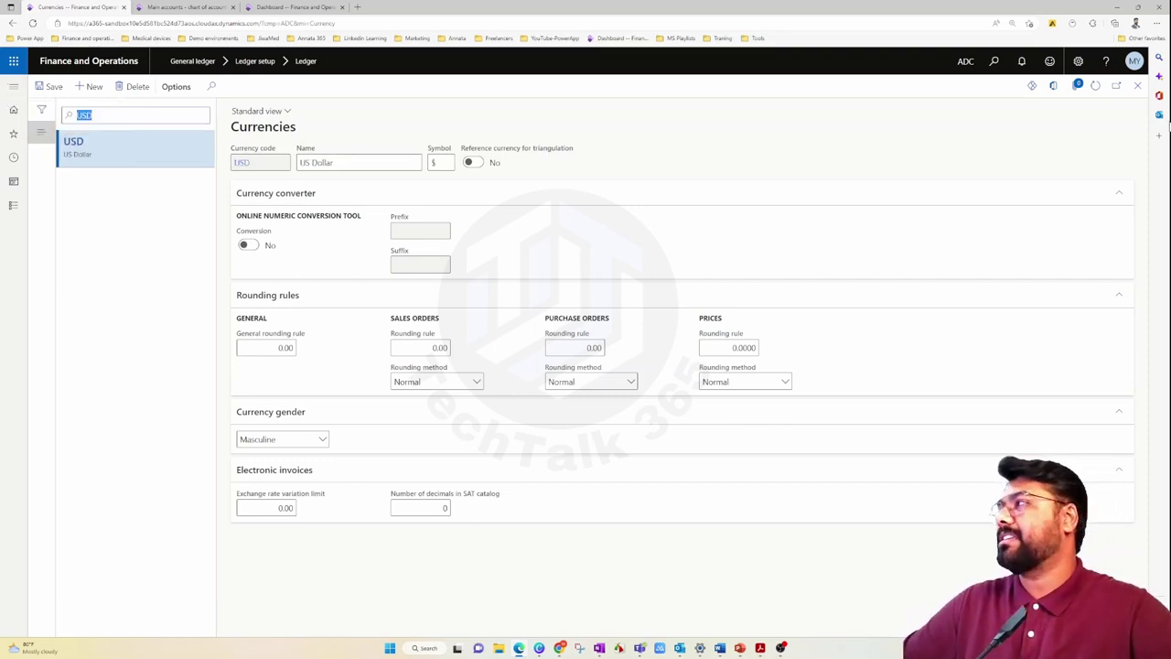
left_click(1137, 85)
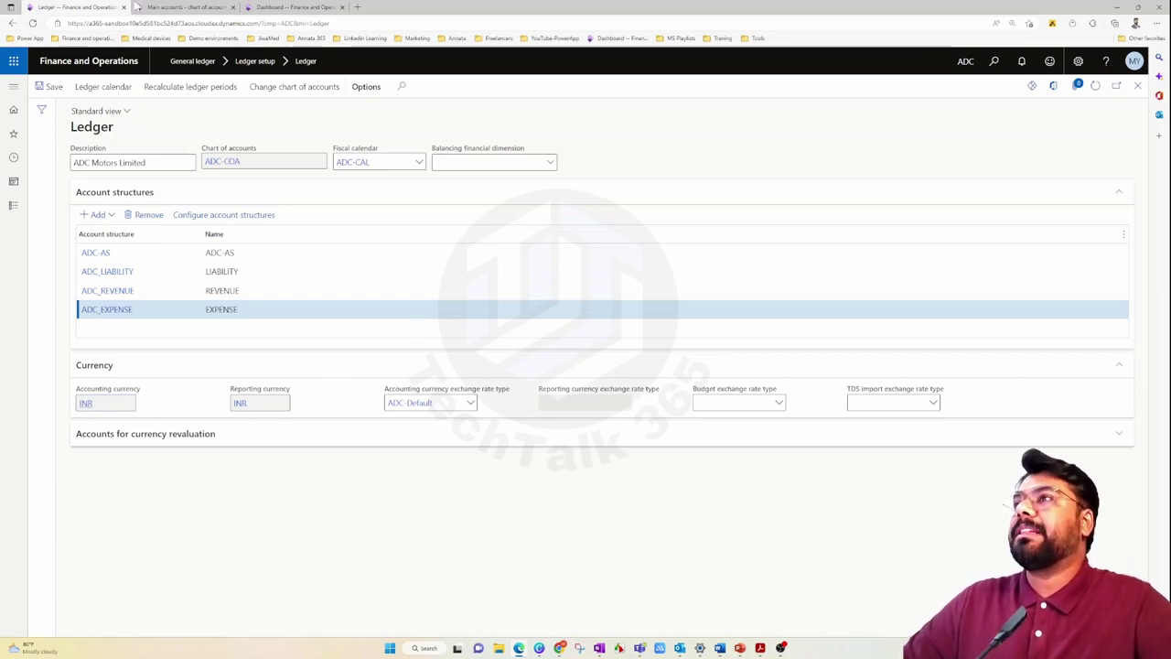
Open the general ledger's trial balance and calculate the balances by Main Account for the current posting layer
left_click(171, 7)
left_click(14, 86)
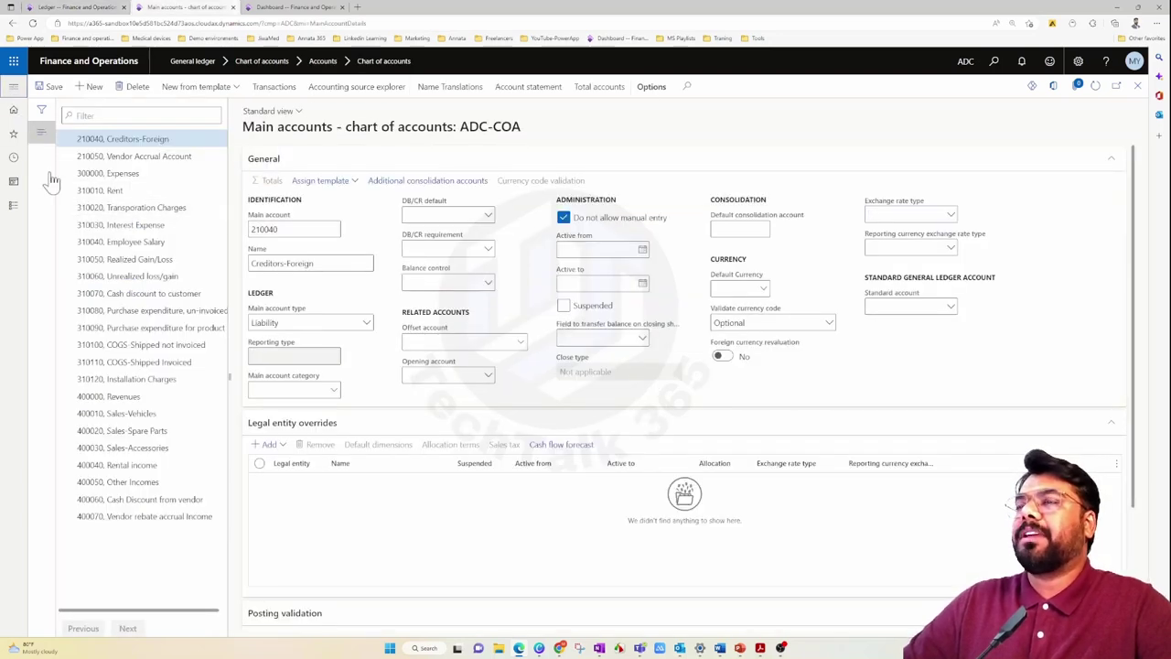
left_click(194, 435)
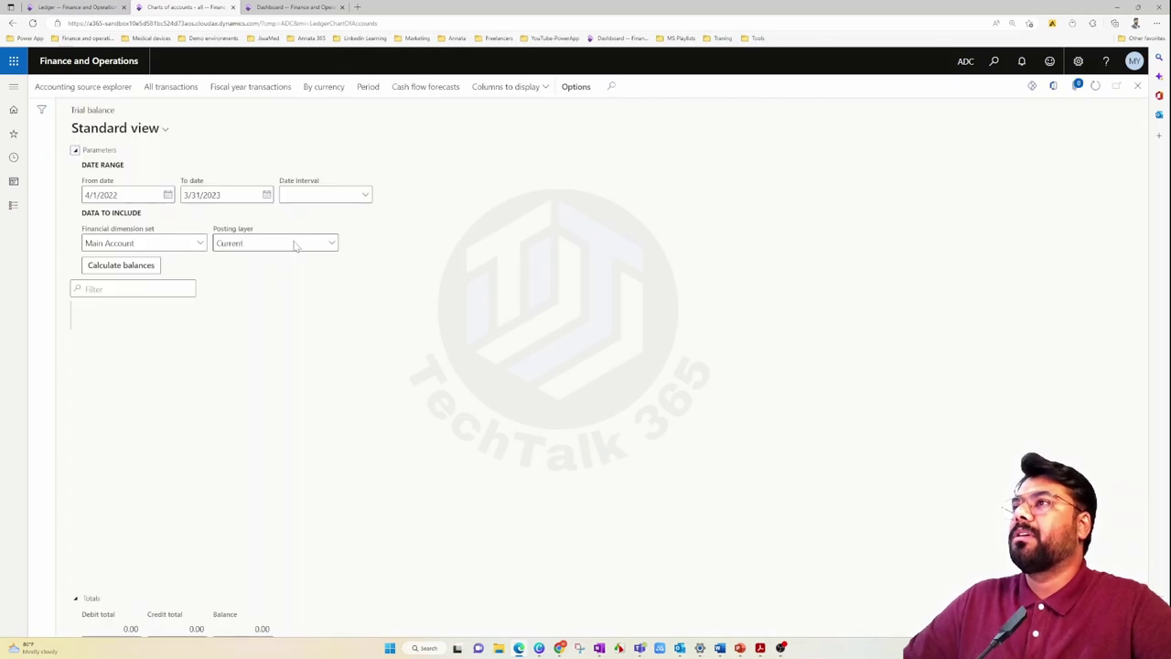
left_click(146, 349)
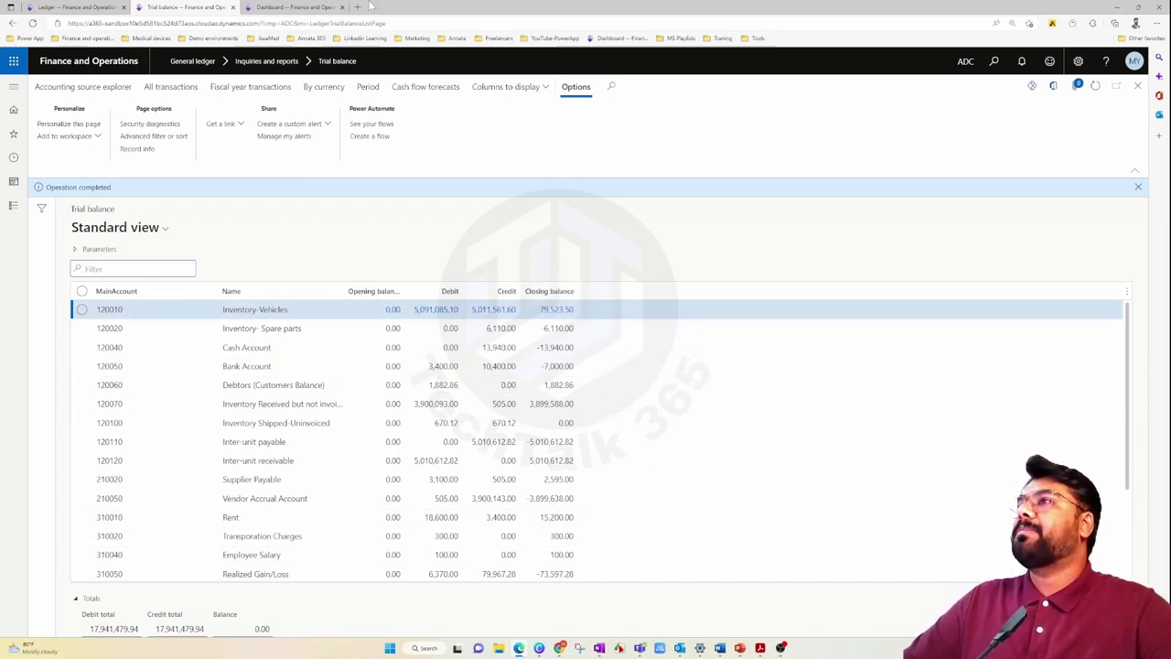
Switch the dashboard's legal entity to DEMF, Contoso Entertainment System Germany
left_click(291, 11)
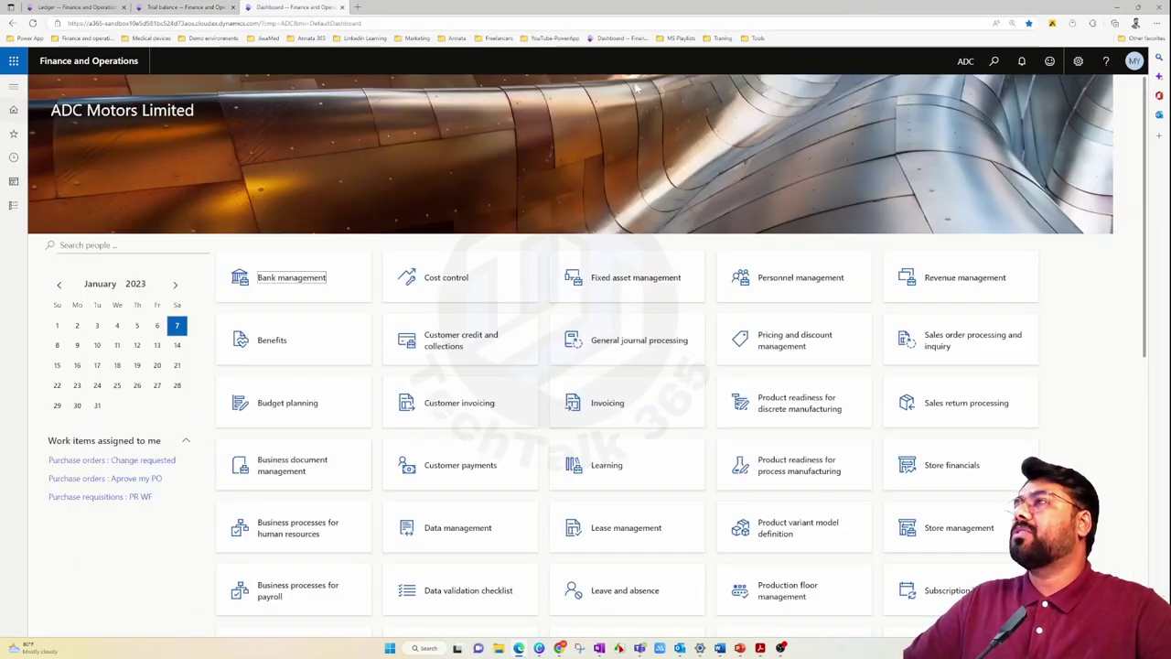
left_click(967, 61)
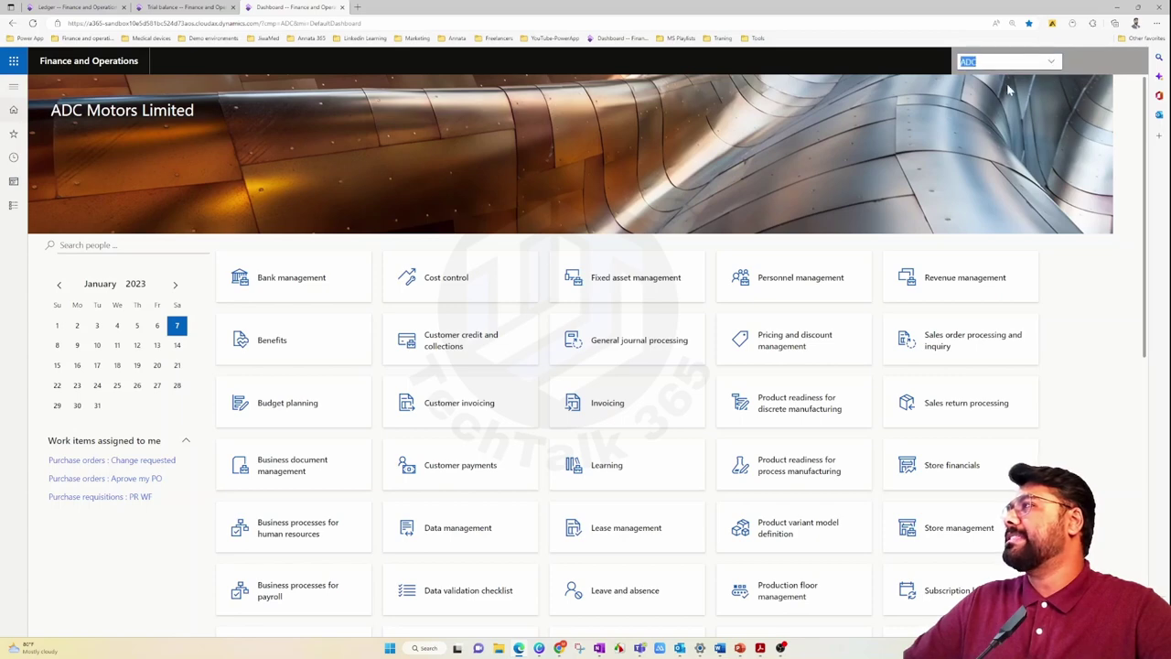
left_click(1051, 62)
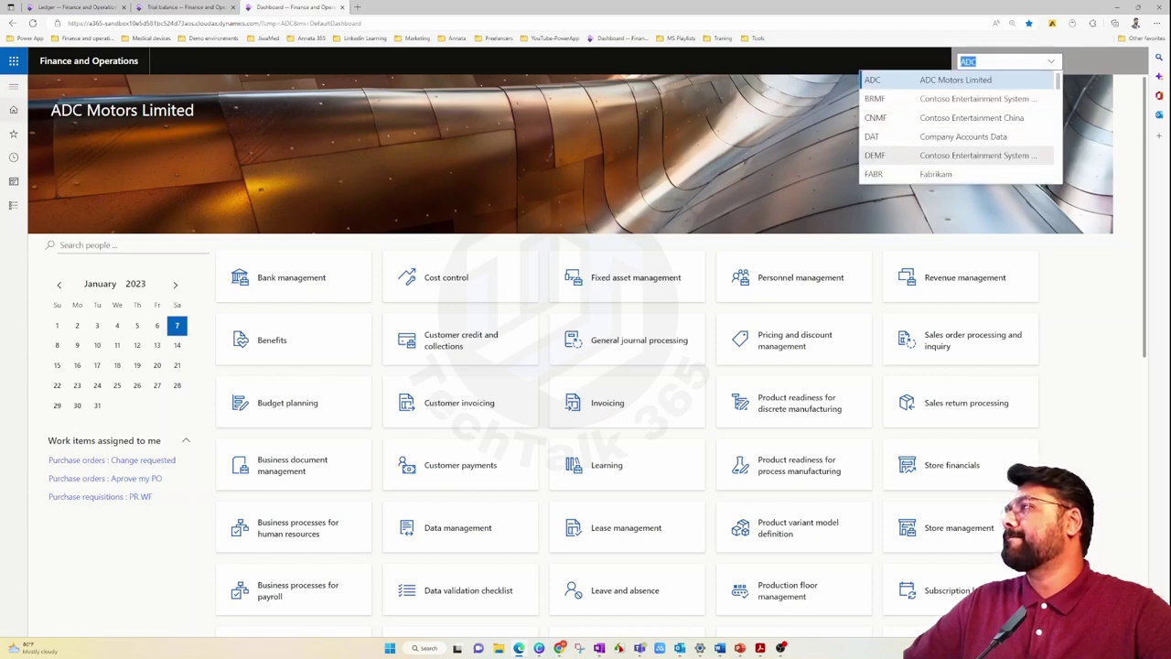
left_click(1050, 156)
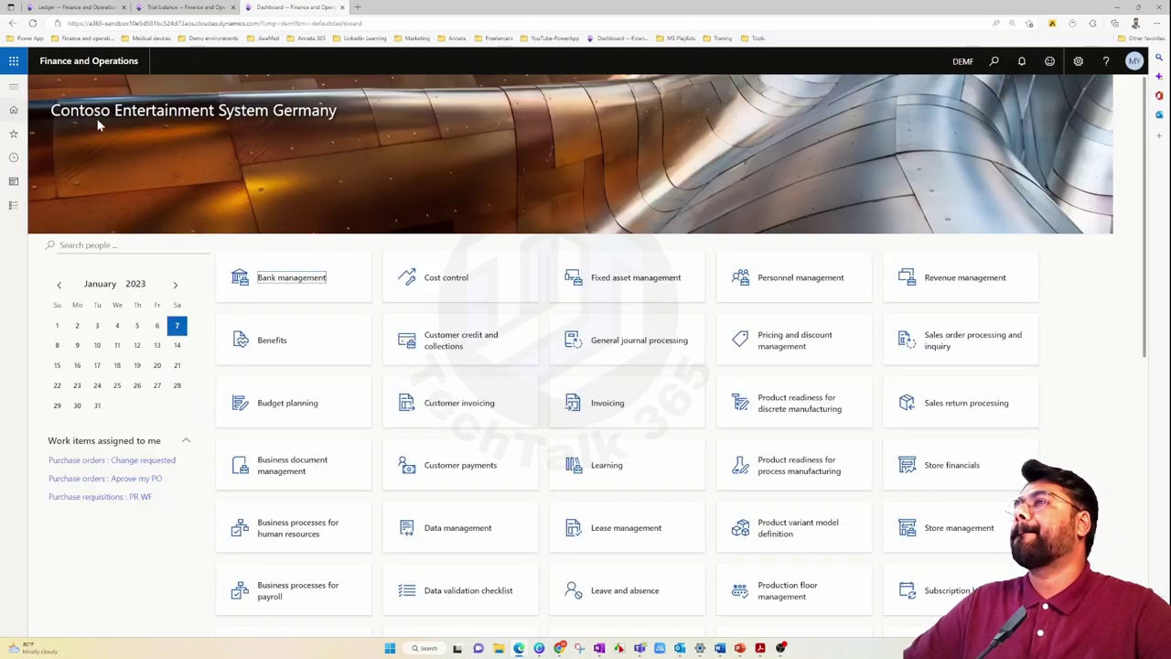
Open the Ledger setup page for DEMF from the General ledger module to review its accounting and reporting currencies
left_click(14, 86)
left_click(81, 320)
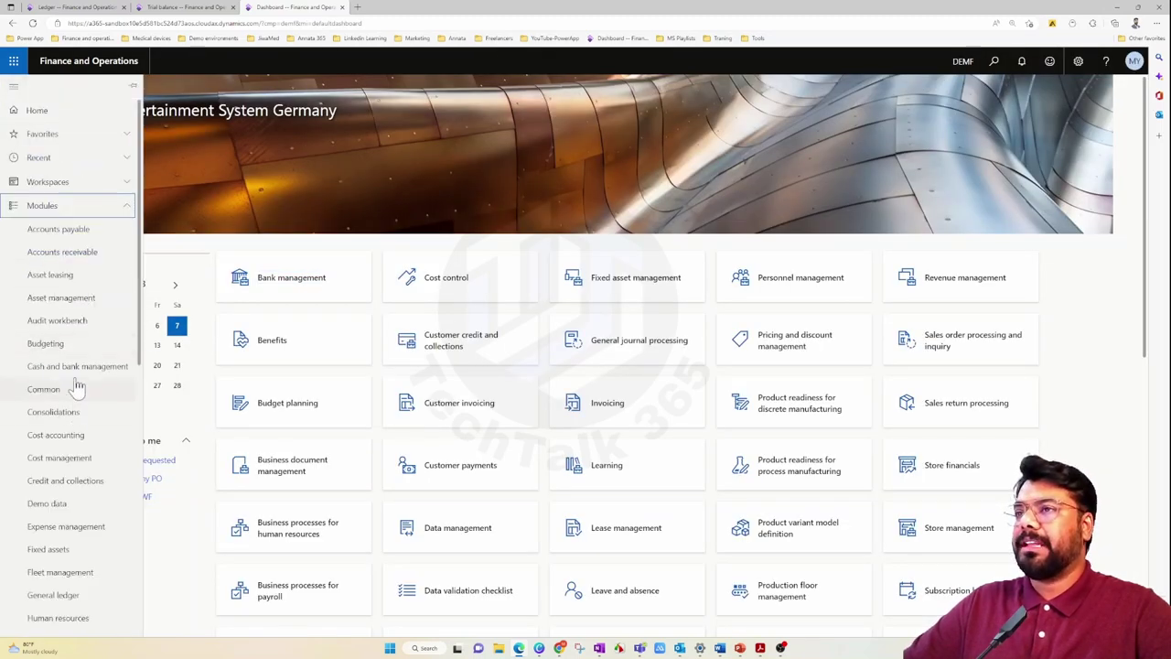
scroll(78, 457, "down", 2)
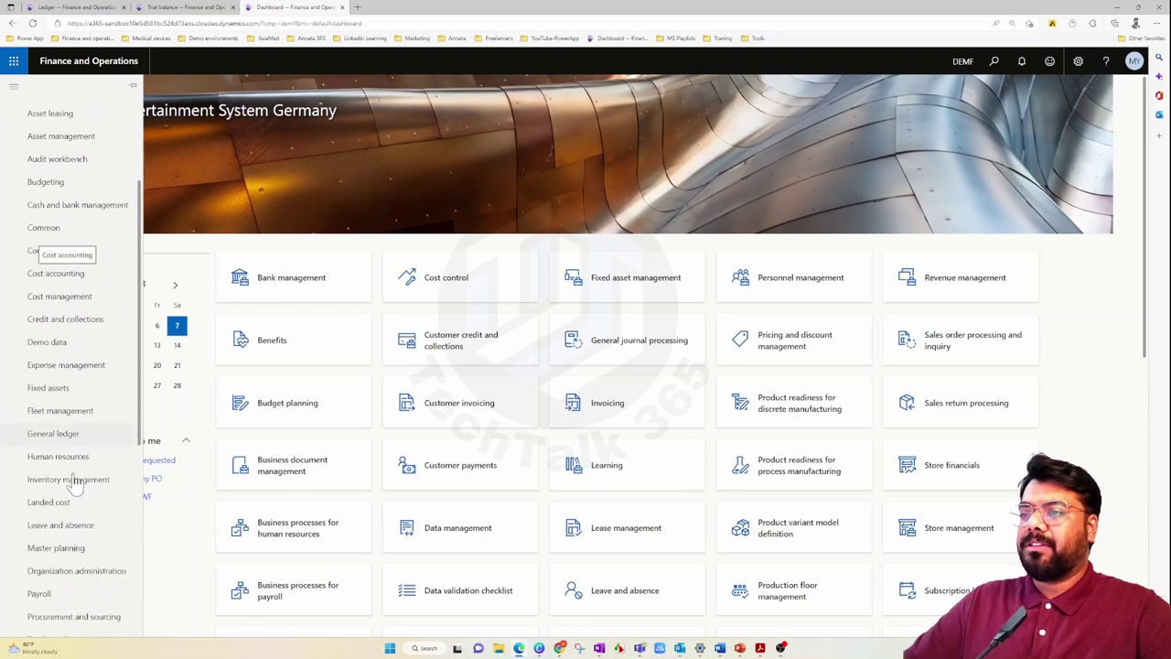
left_click(62, 435)
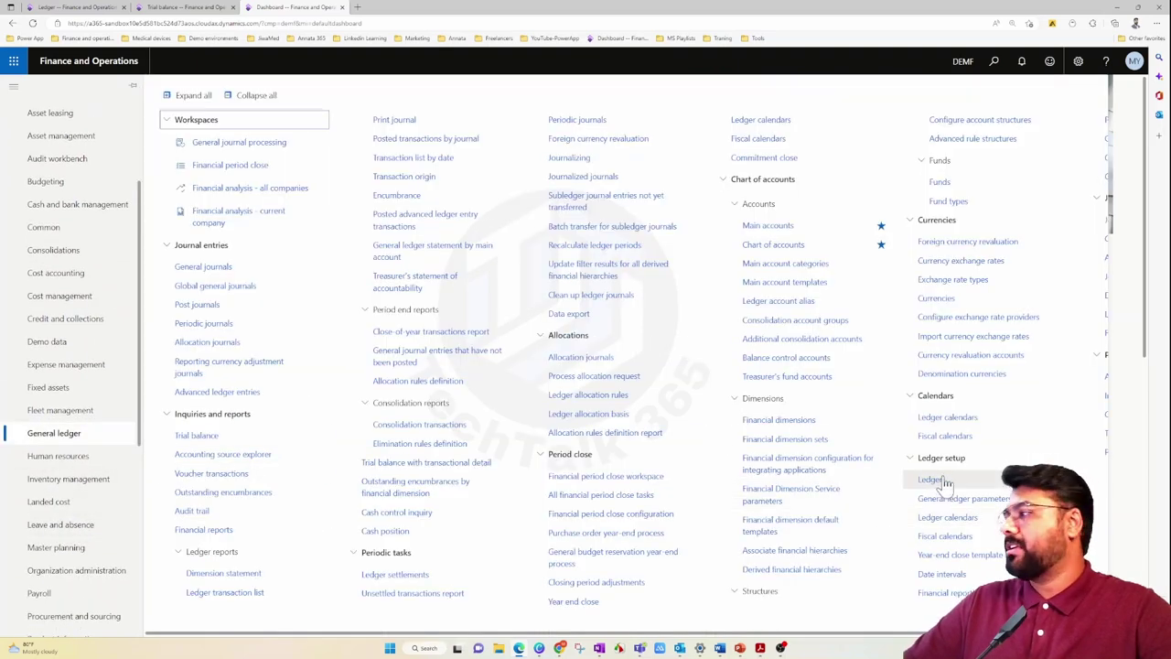
key("alt+Left")
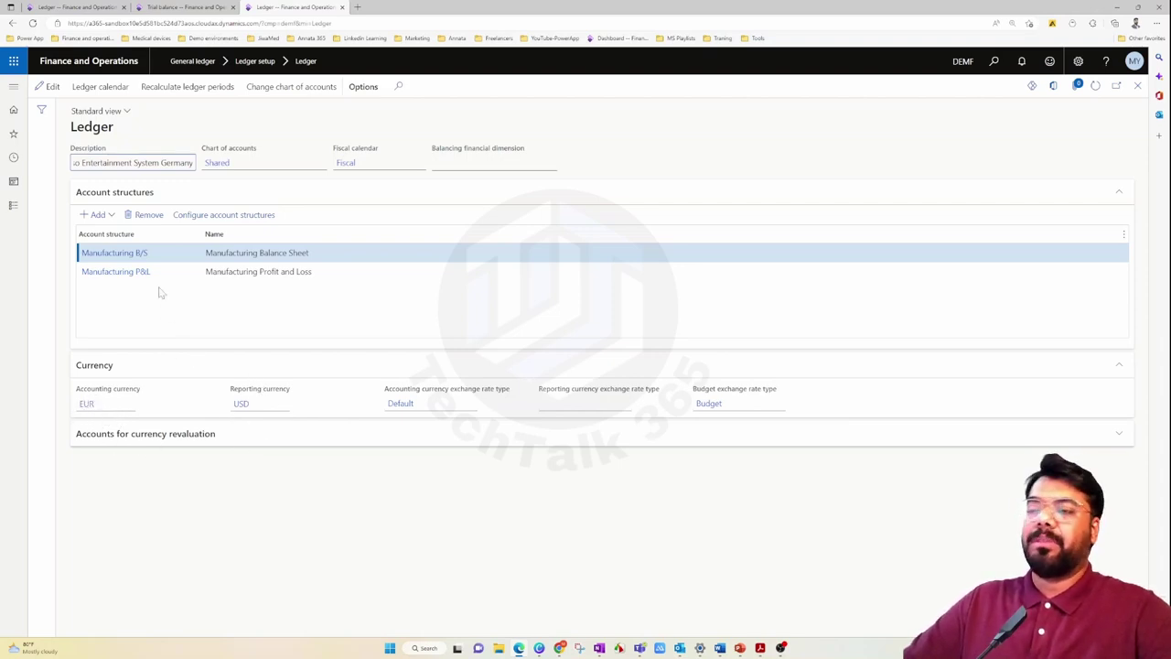
Open DEMF's trial balance and compare the debit of Bank Account - EUR in the accounting and reporting currencies
left_click(14, 86)
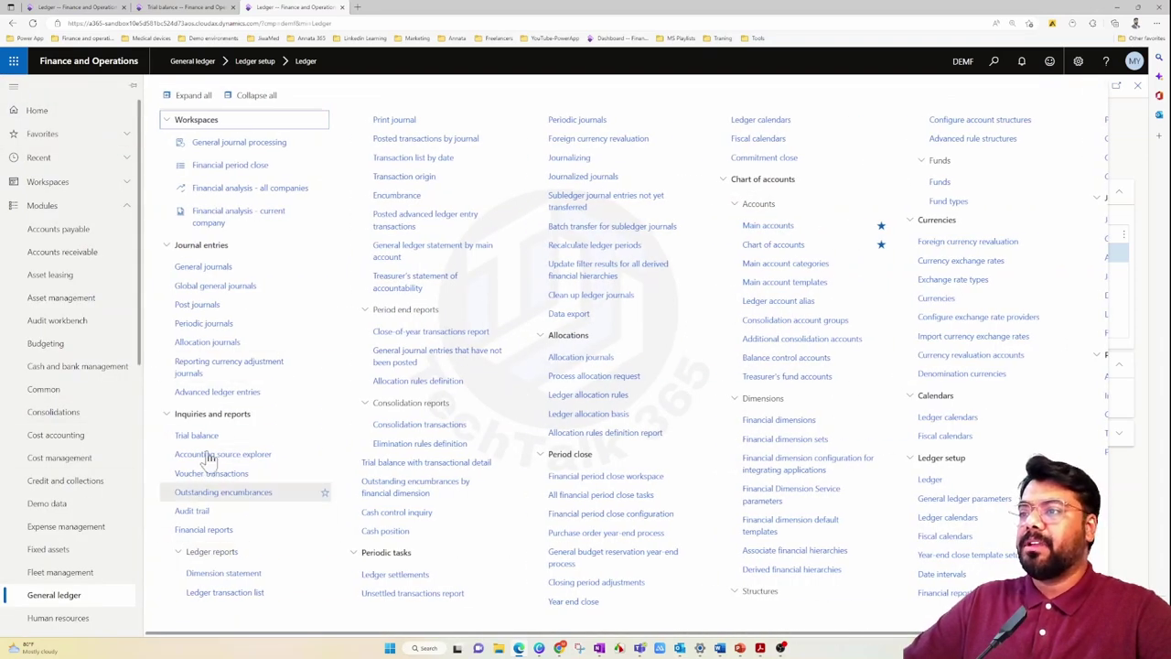
left_click(207, 458)
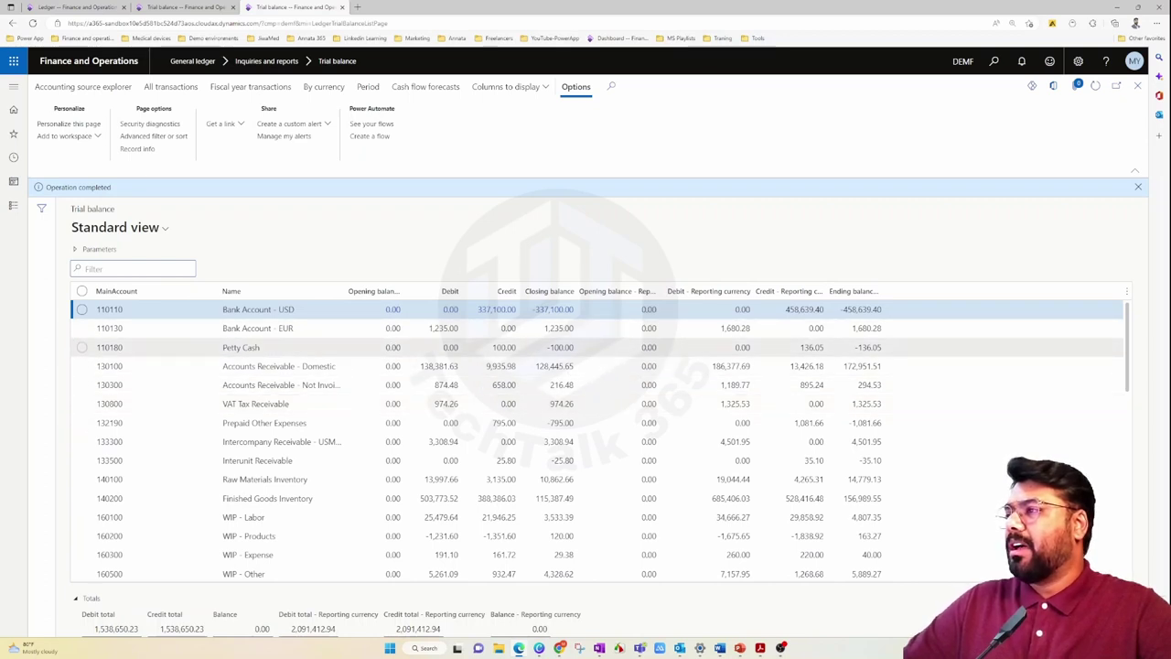
left_click(444, 329)
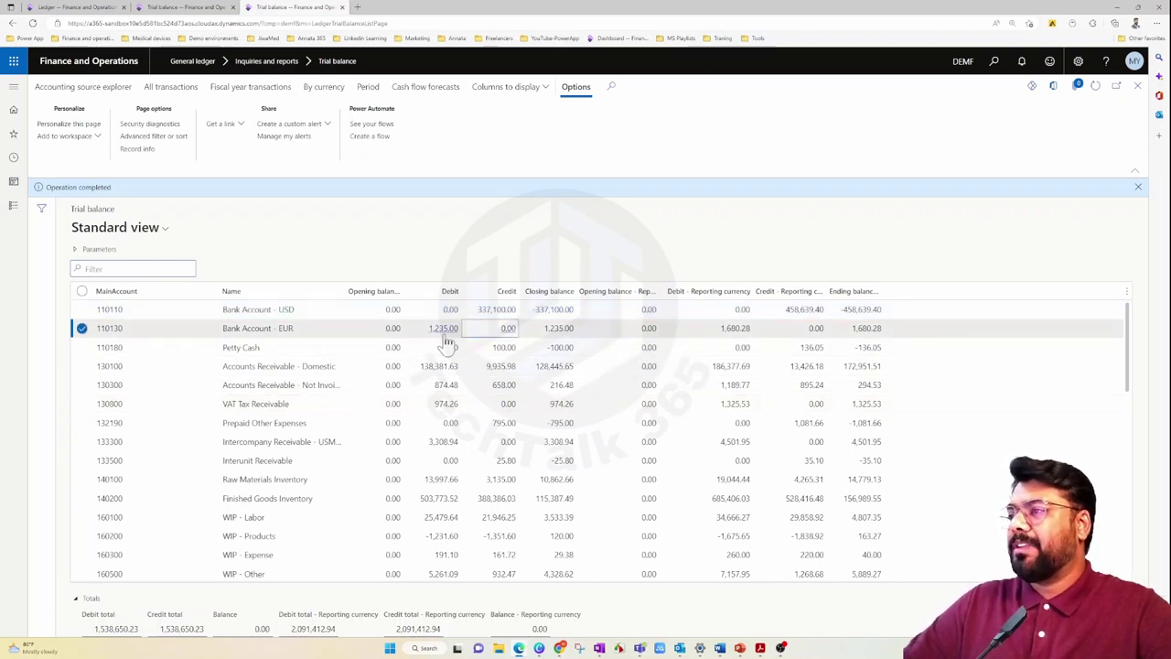
left_click_drag(427, 331, 469, 325)
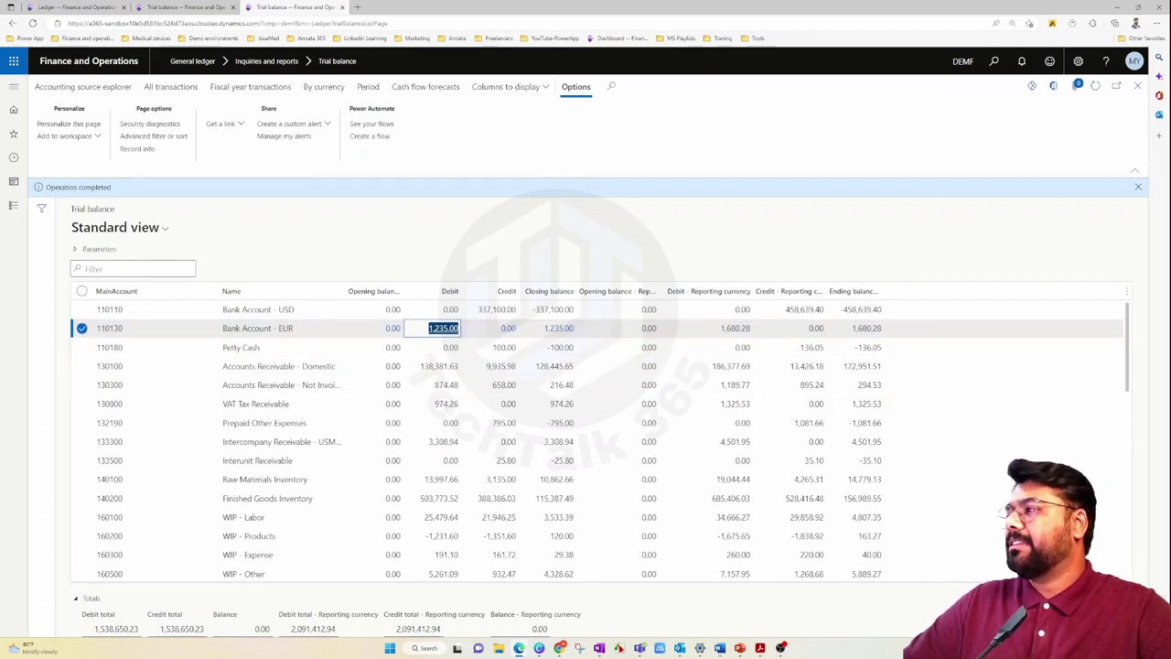
left_click(722, 327)
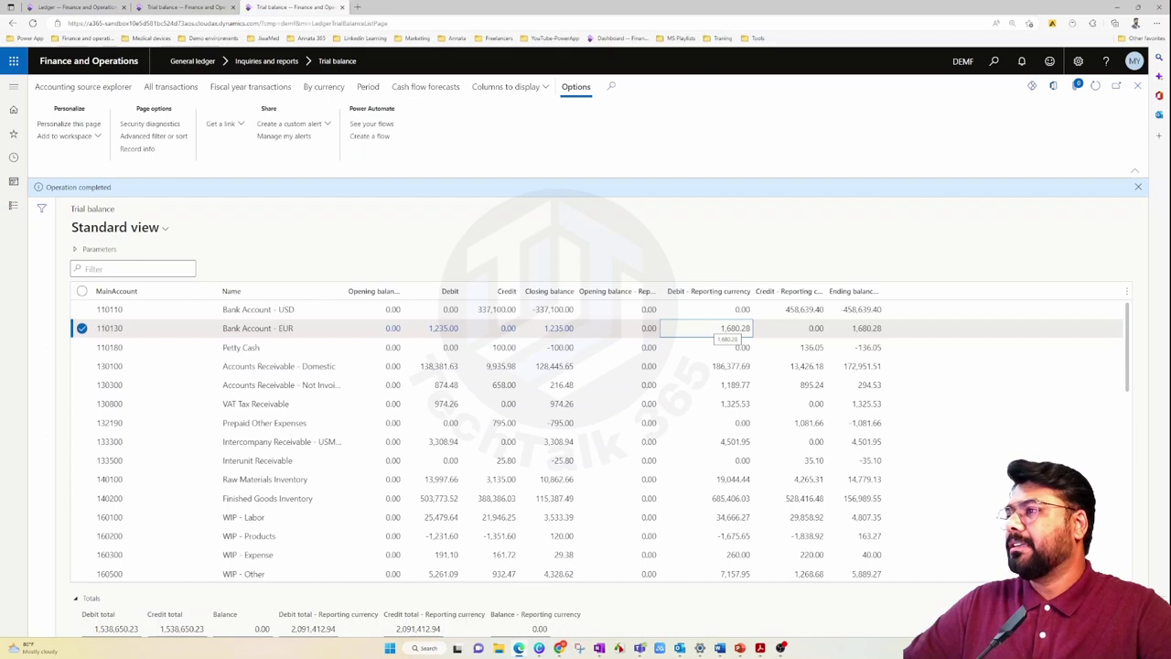
left_click(735, 328)
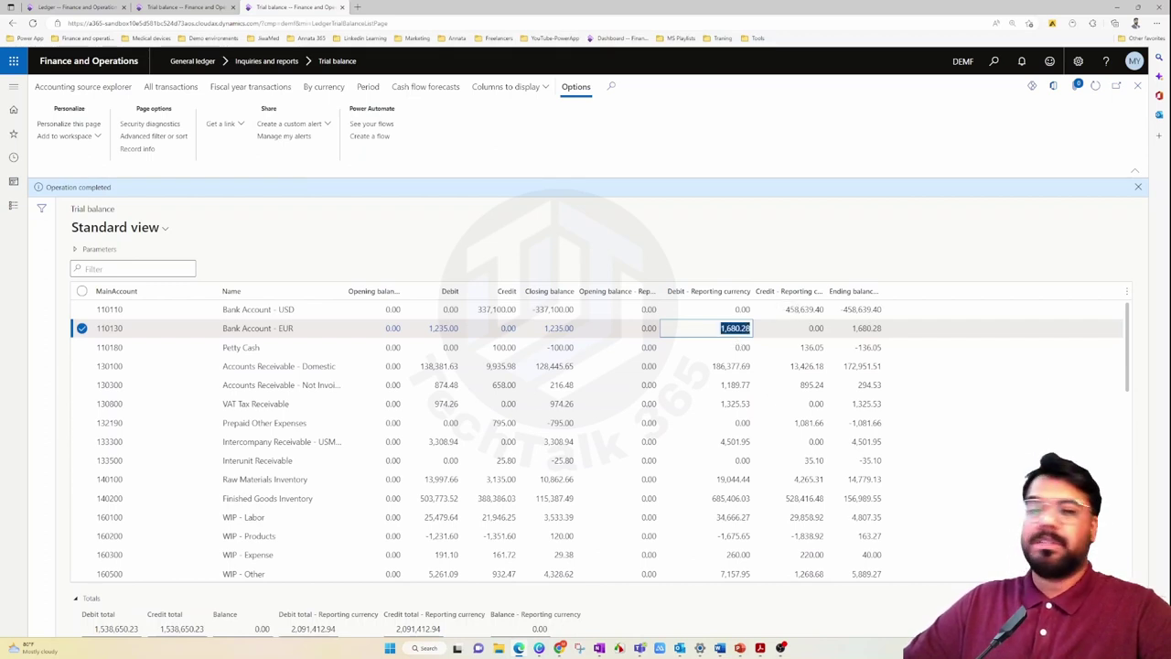
left_click(441, 328)
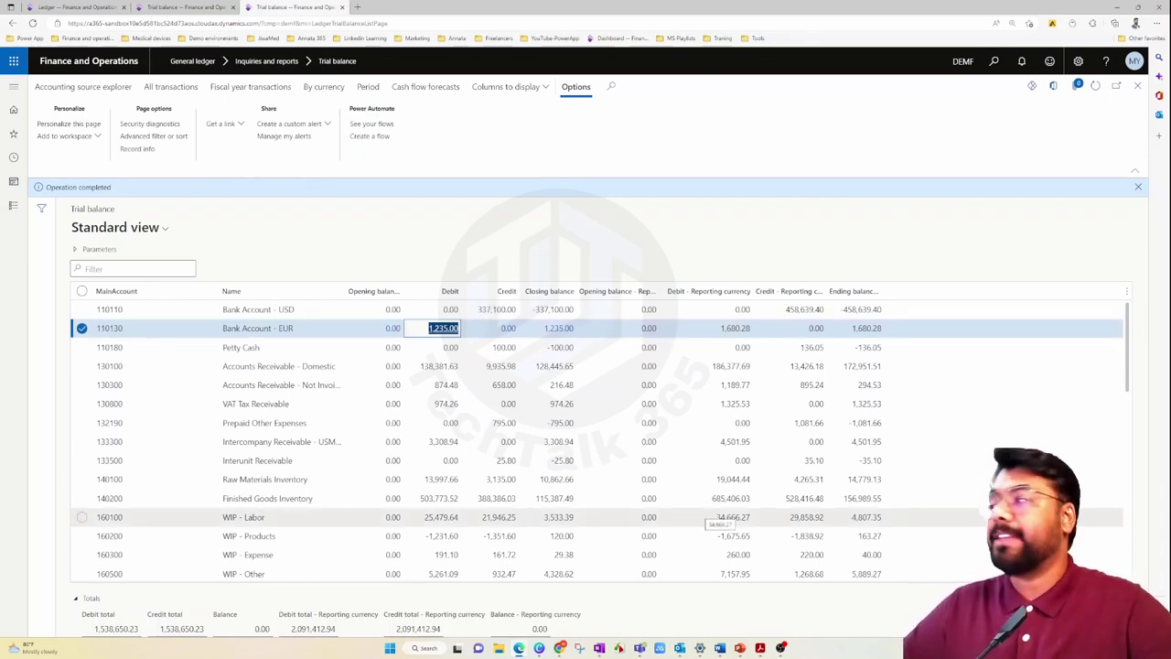
Look through the remaining main accounts in DEMF's trial balance and close it
scroll(640, 412, "down", 3)
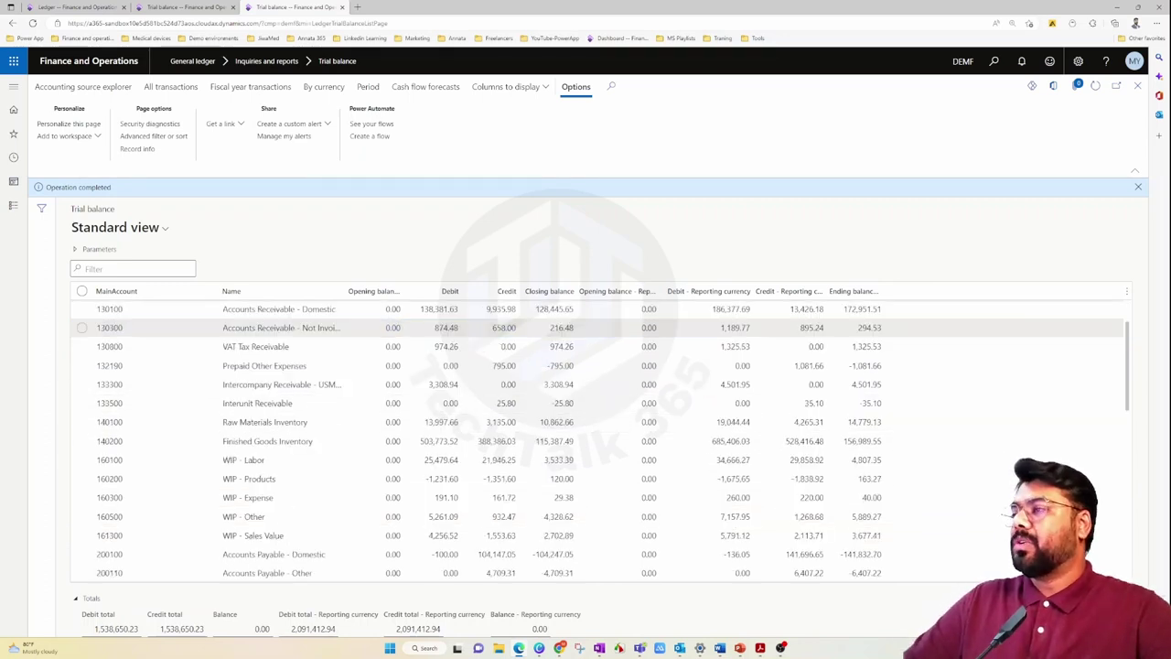
scroll(315, 567, "down", 2)
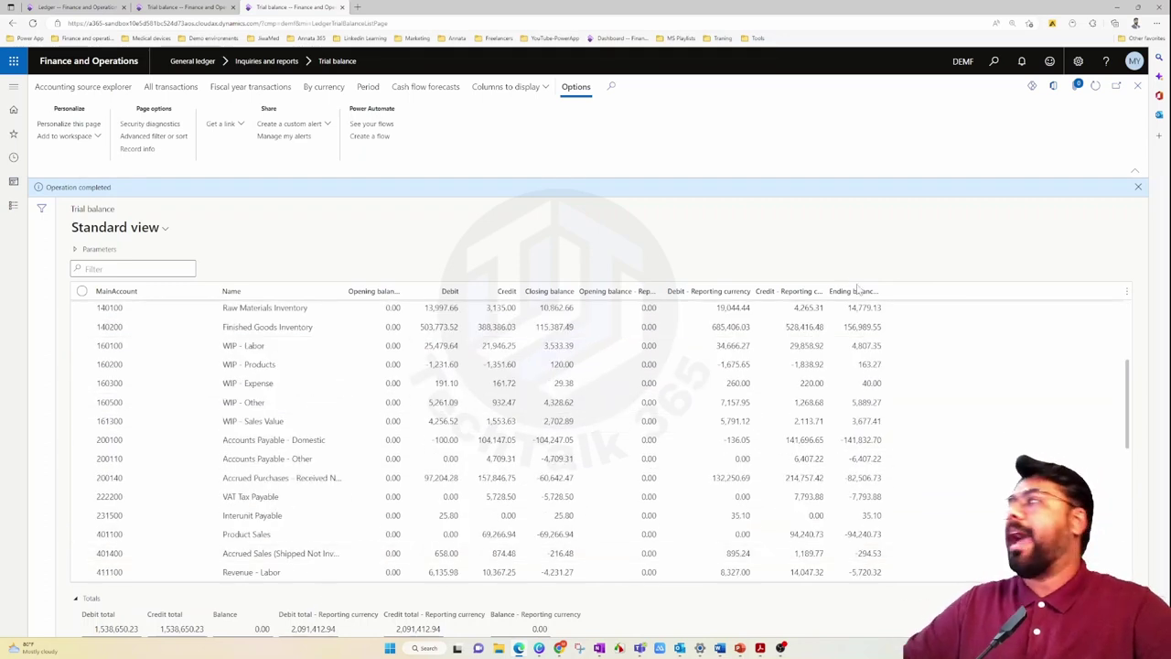
left_click(1138, 85)
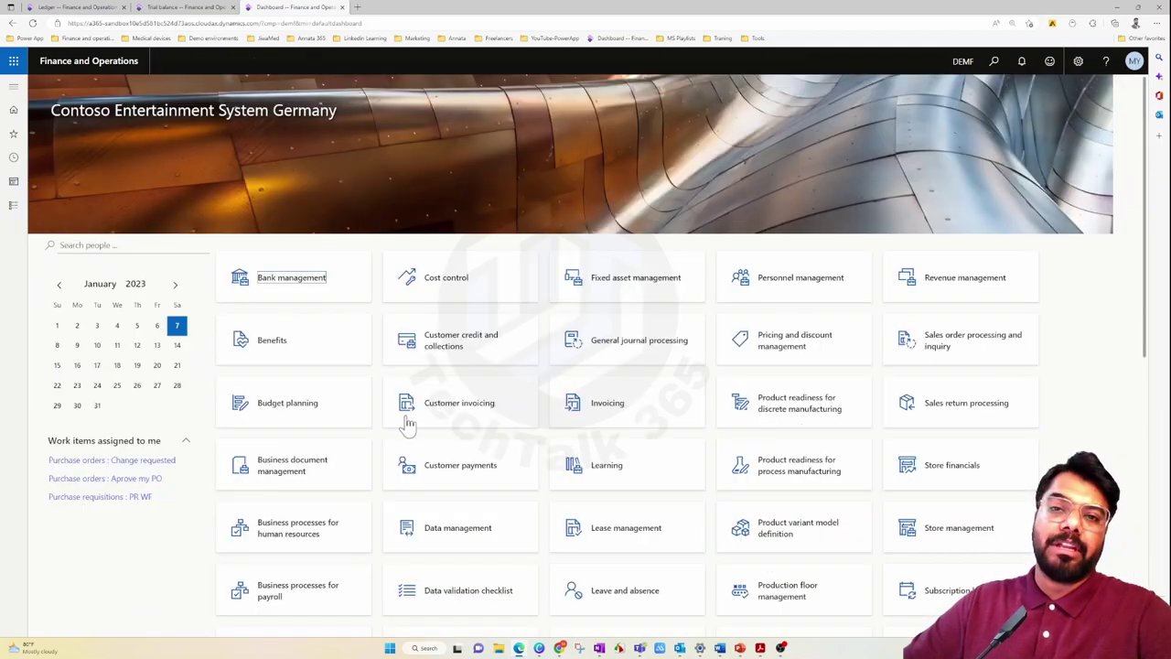
Check the accounting currency exchange rate type on the ADC ledger, and open the Exchange rate types list in place of ADC's trial balance
left_click(31, 7)
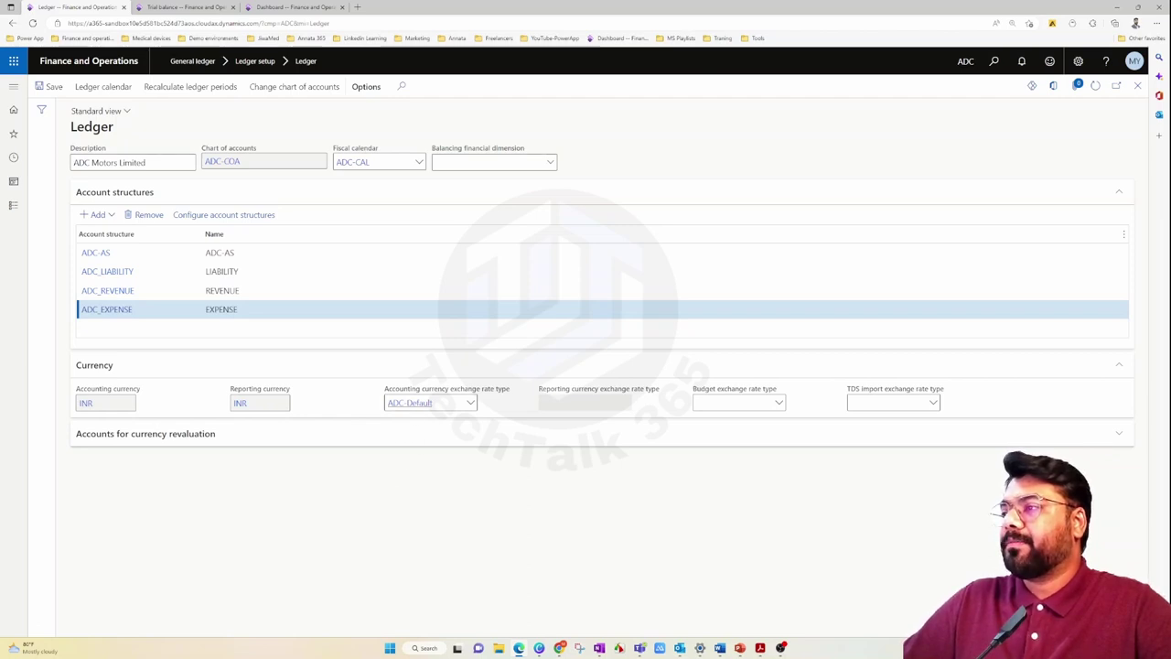
mouse_move(412, 404)
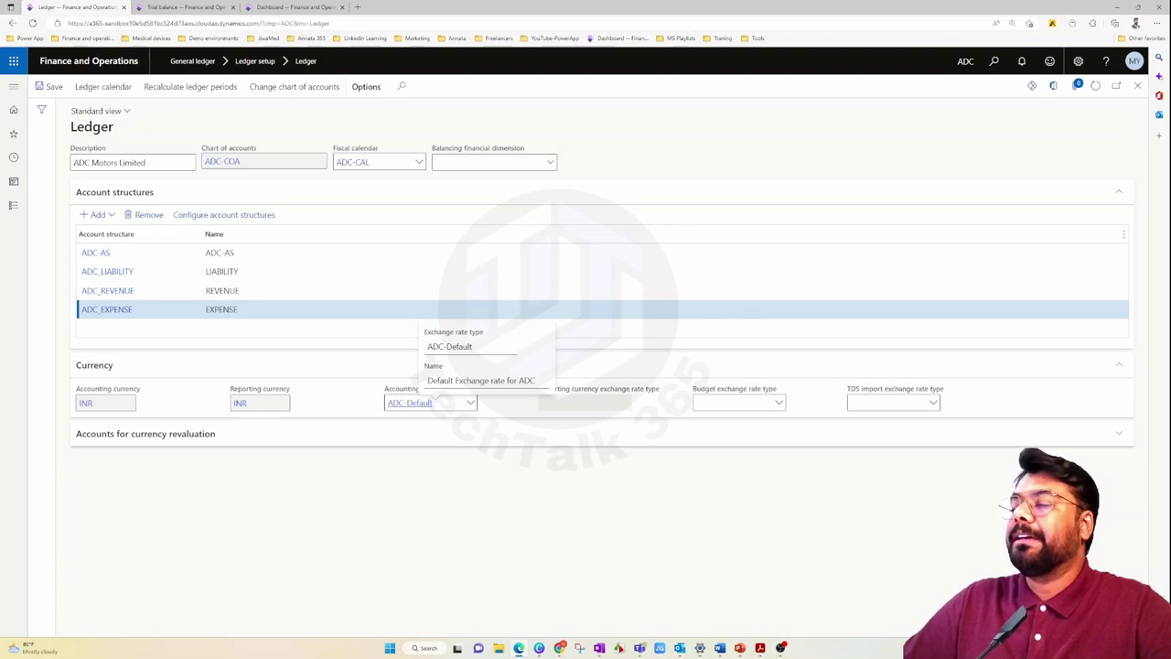
left_click(183, 8)
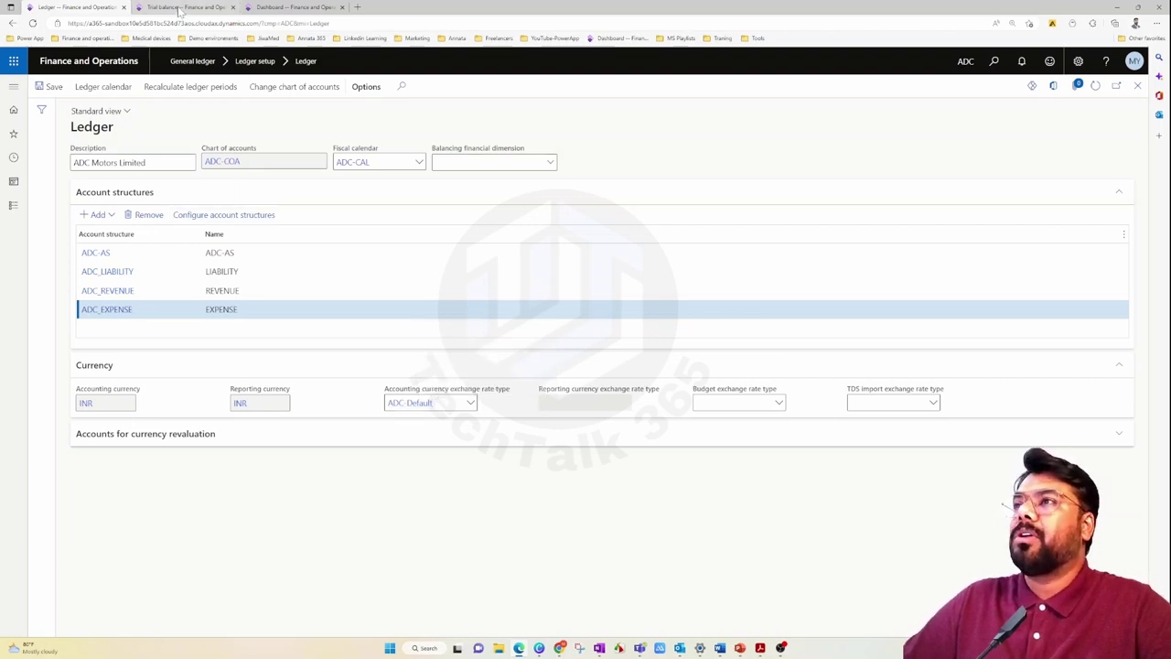
left_click(13, 205)
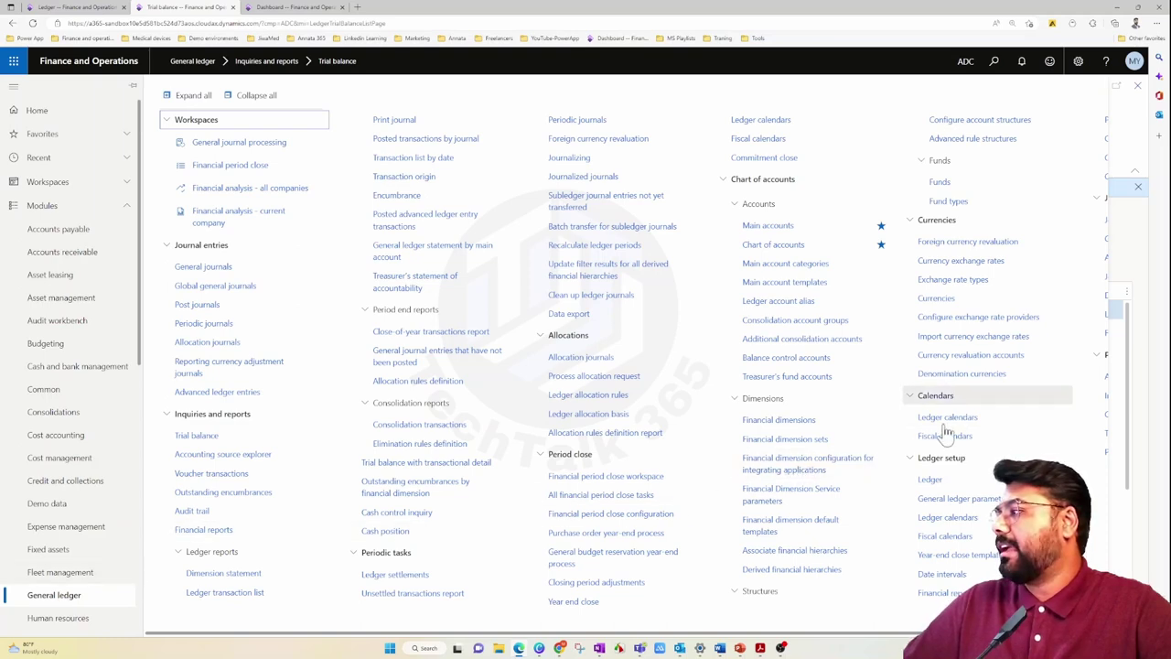
left_click_drag(695, 634, 858, 638)
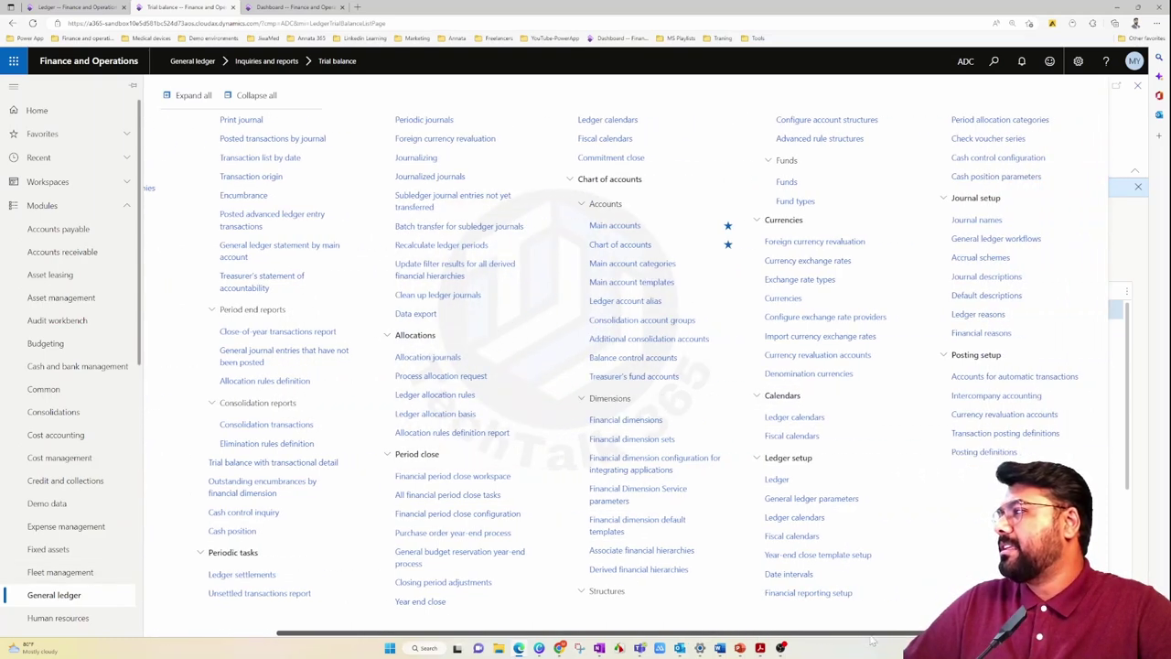
left_click(809, 281)
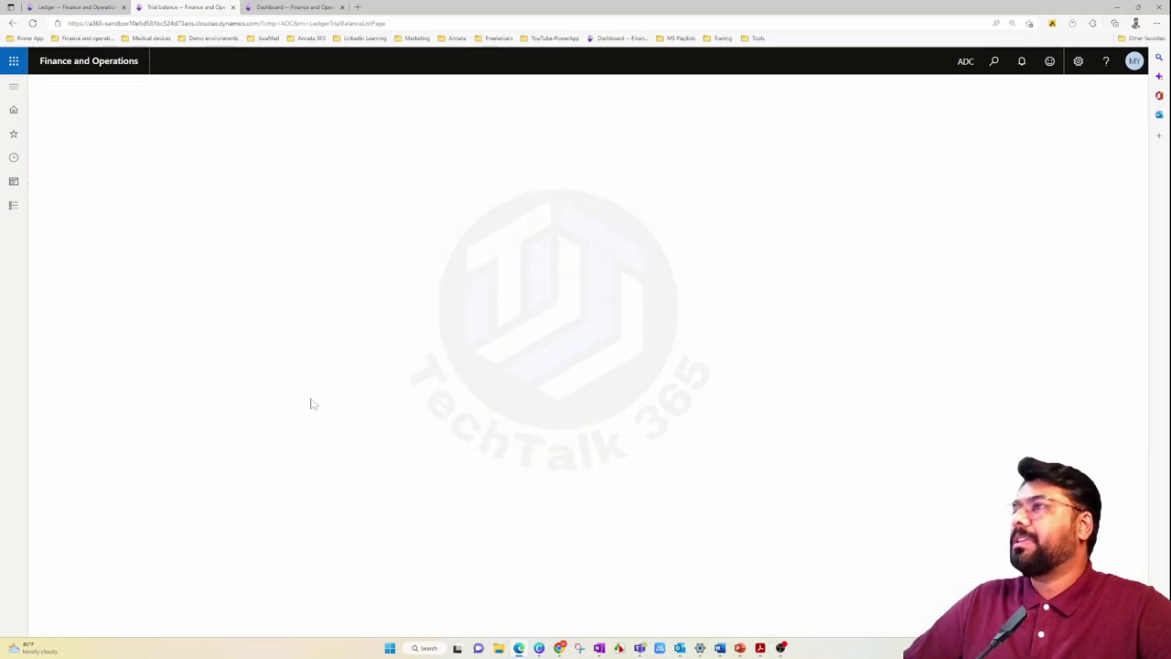
View the details of the accounting currency exchange rate type from the ADC ledger
left_click(77, 6)
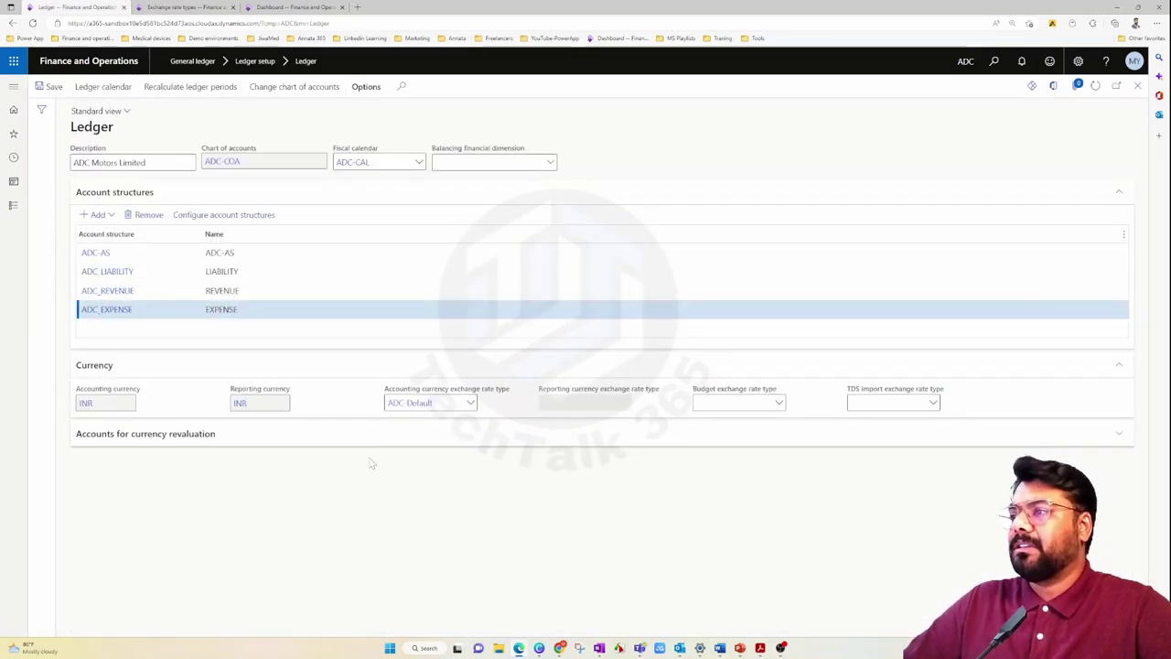
right_click(471, 415)
left_click(498, 414)
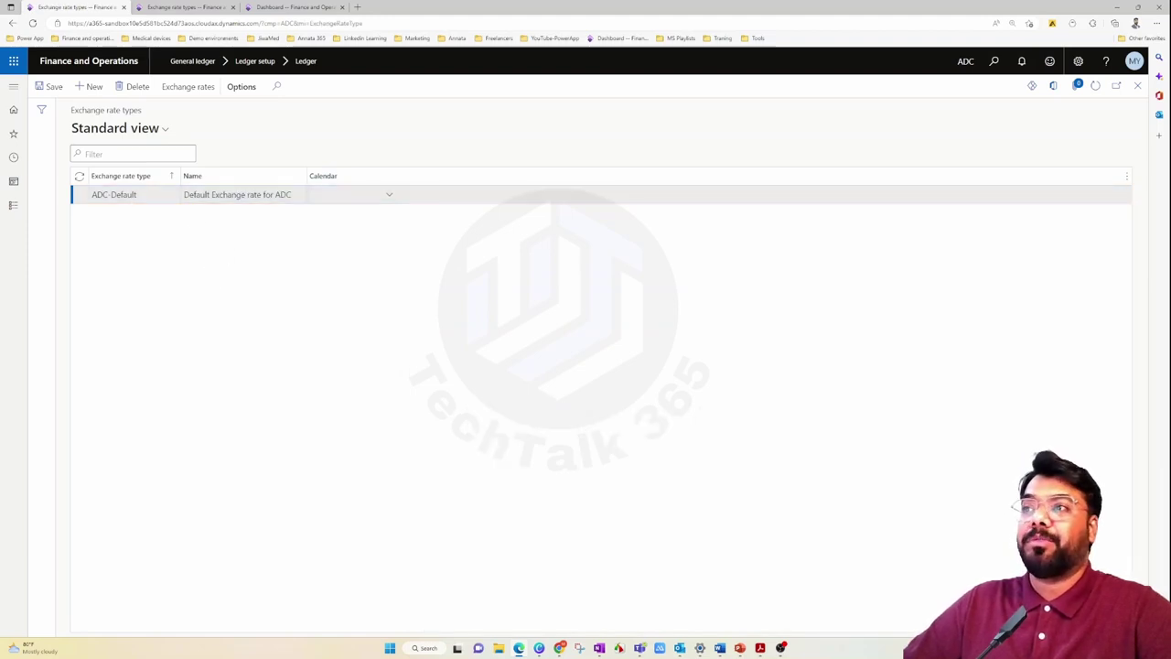
In the full exchange rate types list, review the currency exchange rates of the Default type and return to the list
left_click(183, 7)
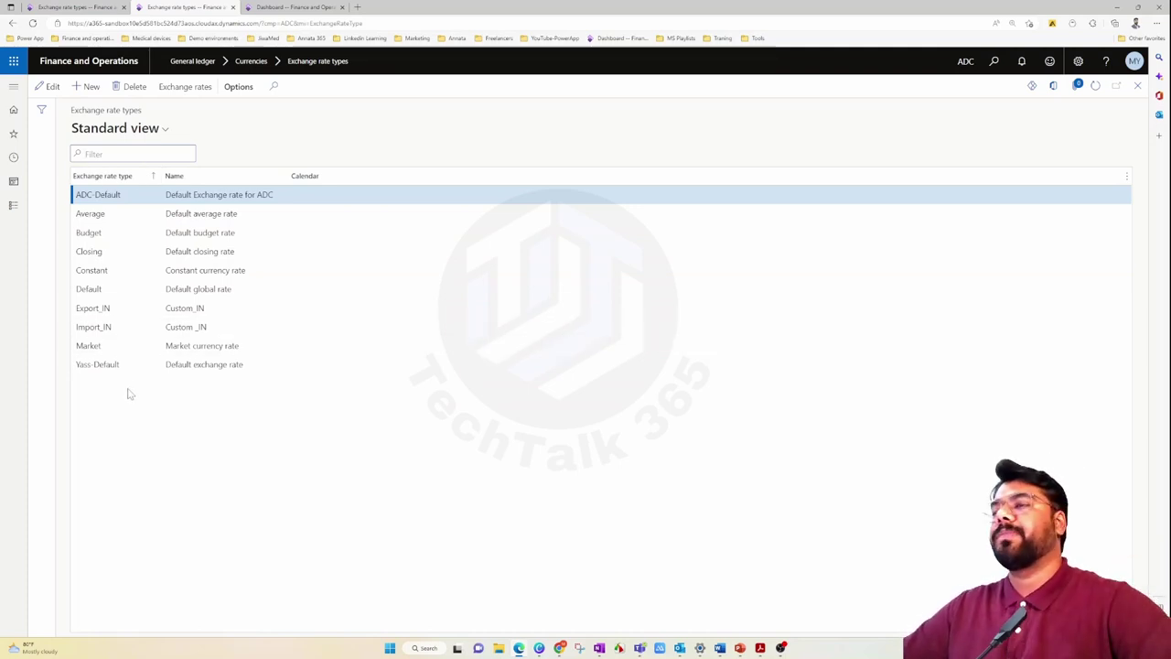
left_click(98, 193)
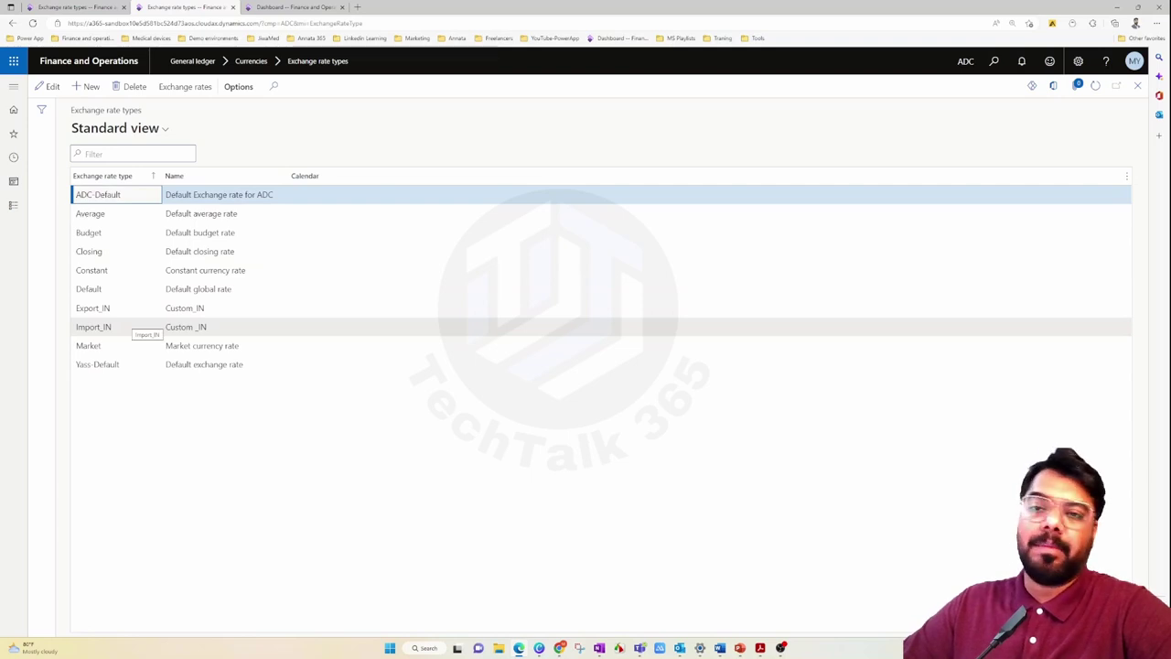
left_click(119, 288)
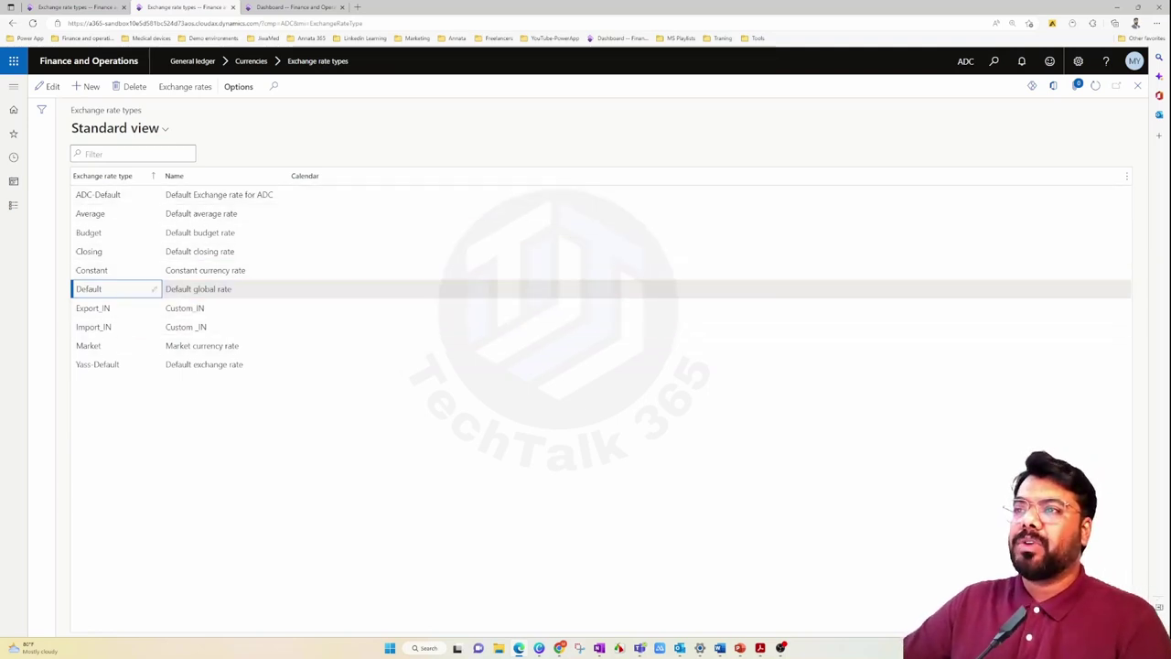
left_click(137, 289)
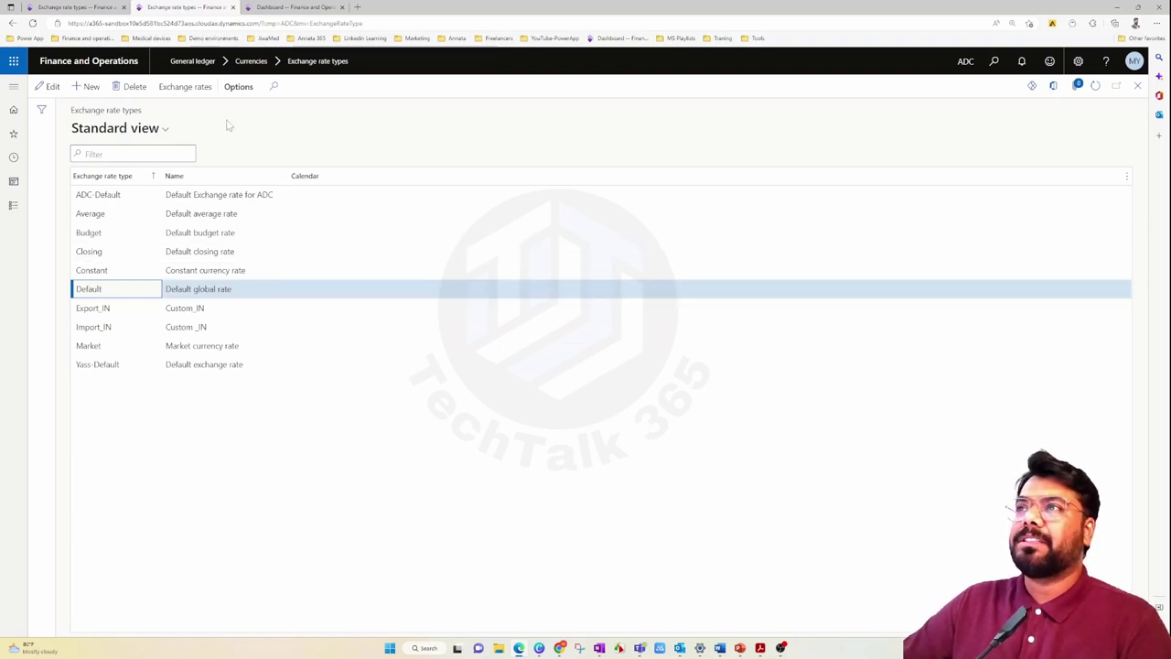
left_click(186, 91)
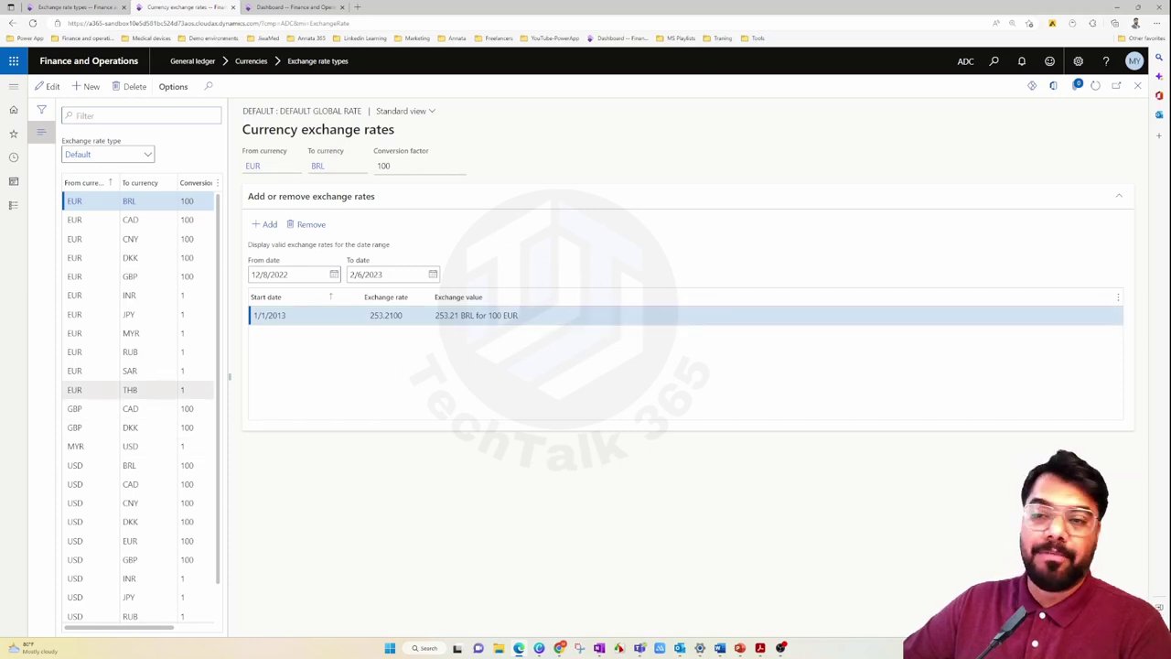
scroll(138, 405, "down", 1)
scroll(137, 405, "up", 1)
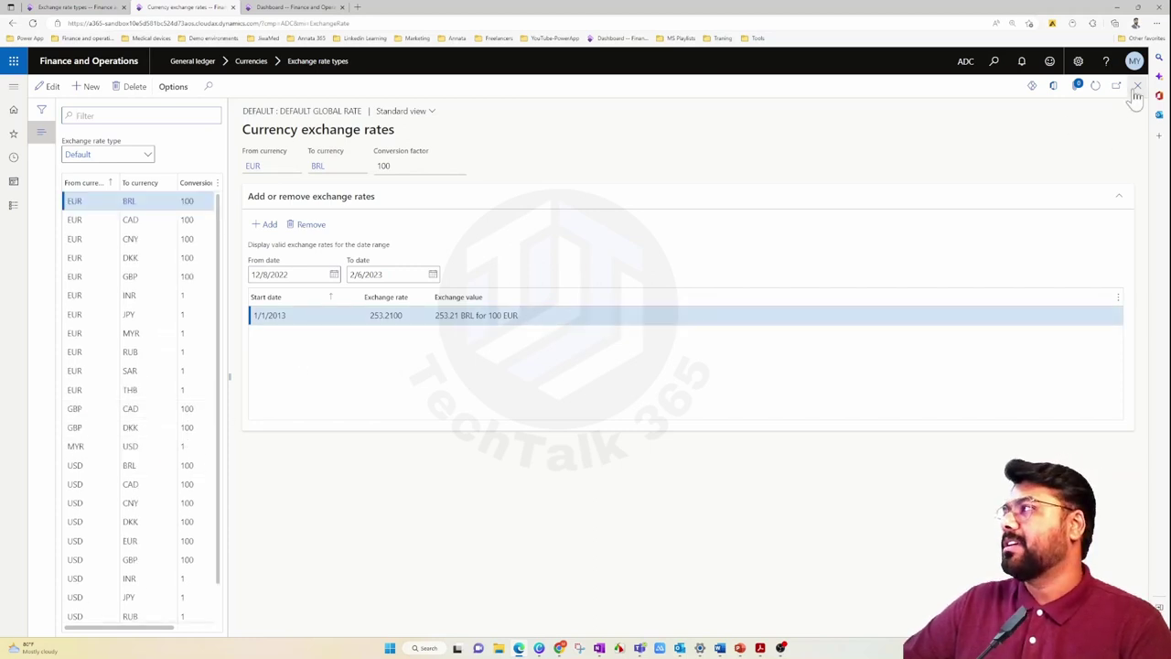
key("Escape")
Review the currency exchange rates of the ADC-Default type and return to the exchange rate types list
left_click(146, 200)
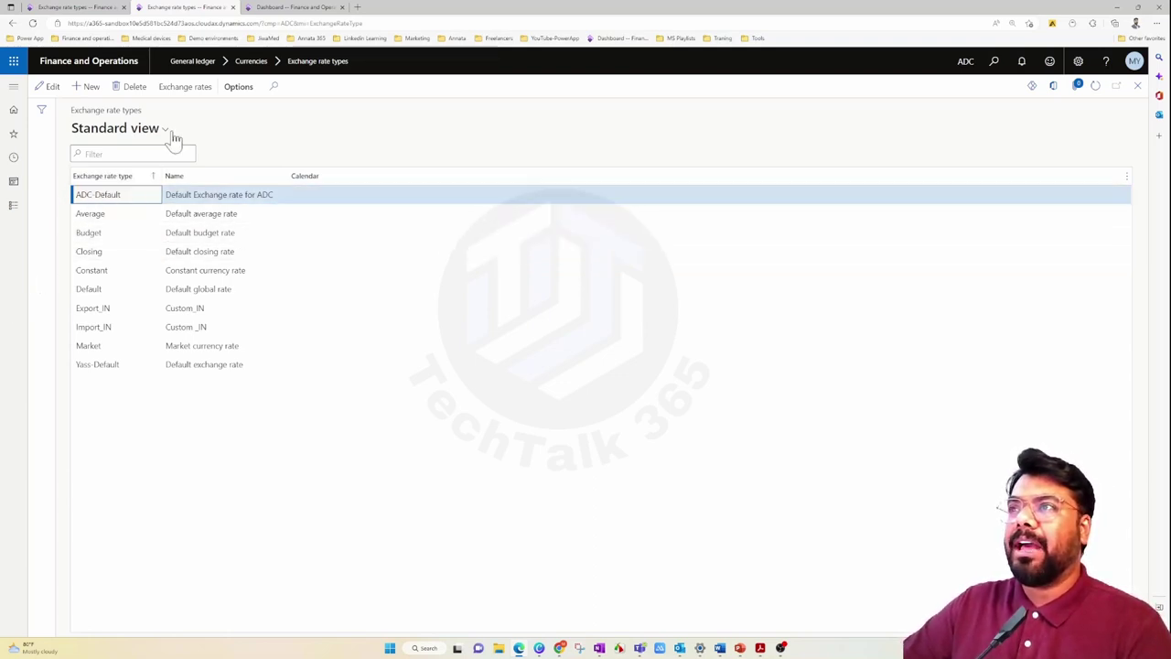
left_click(185, 88)
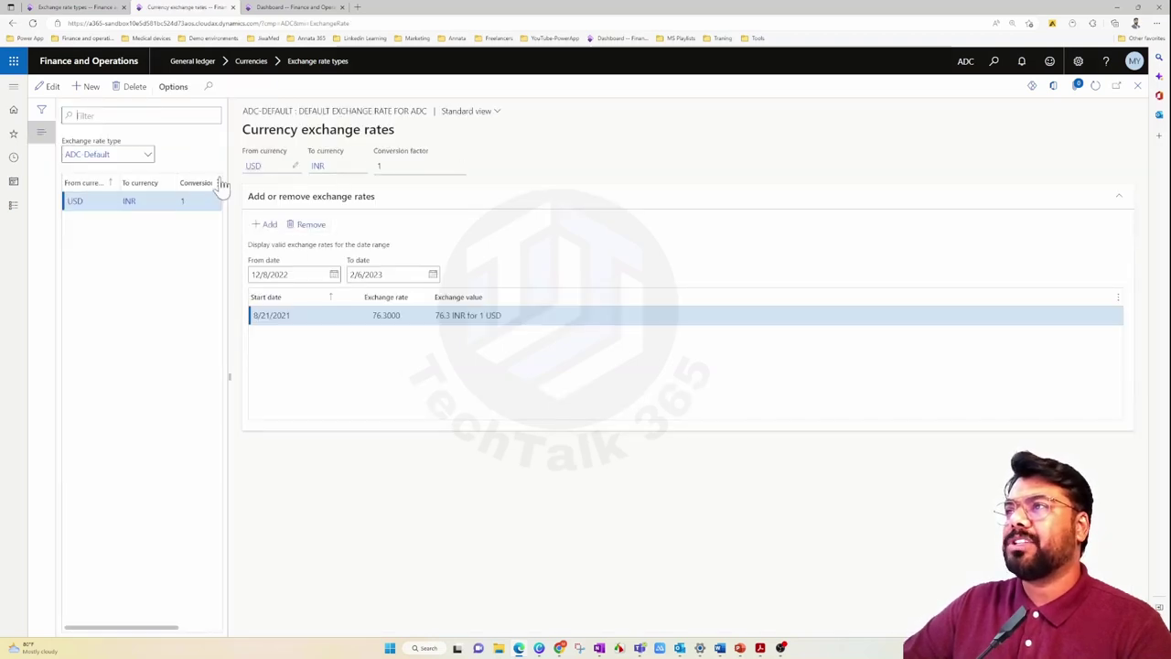
left_click(1137, 85)
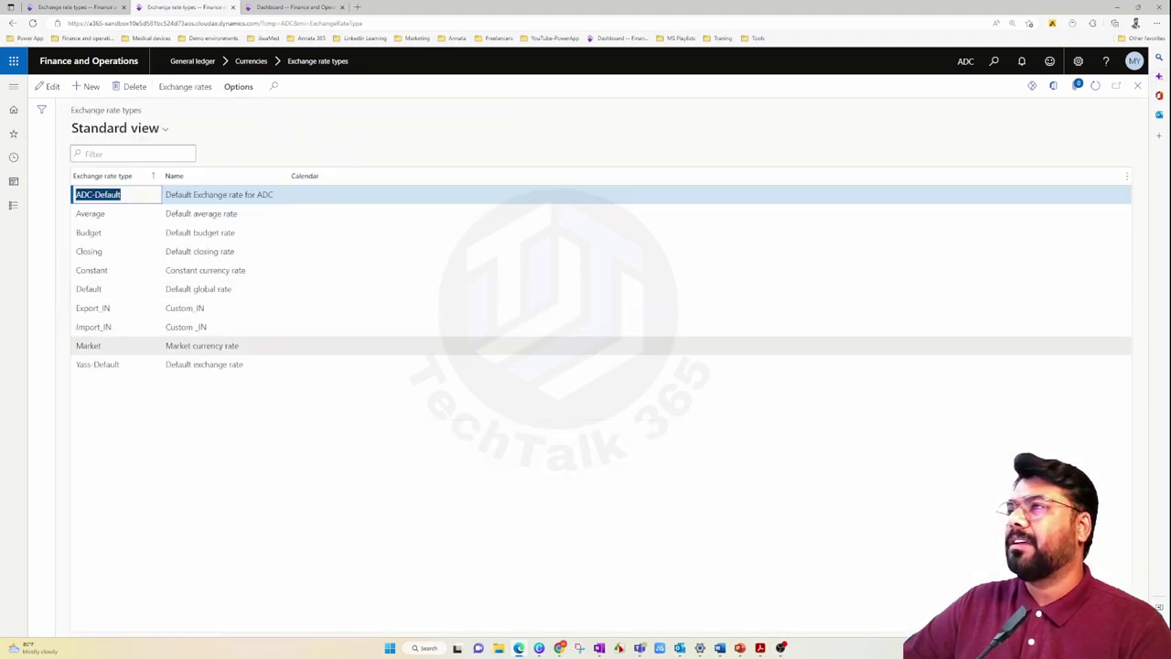
Open the general ledger's Currency exchange rates page and examine the available exchange rate types, keeping ADC-Default
left_click(14, 86)
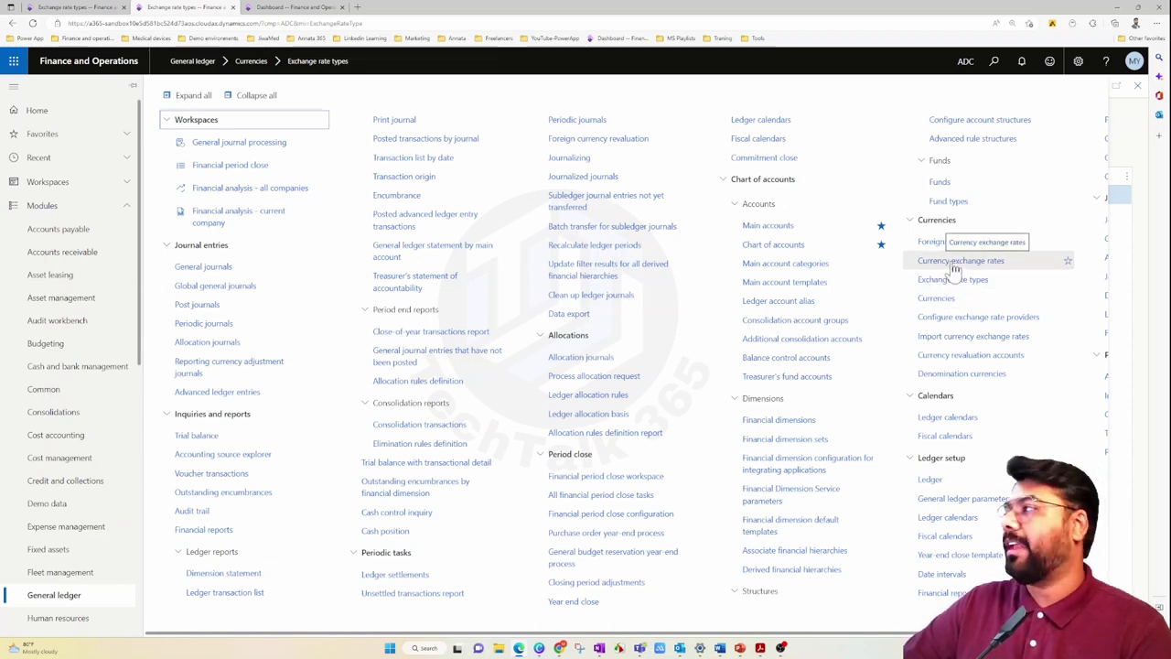
left_click(954, 264)
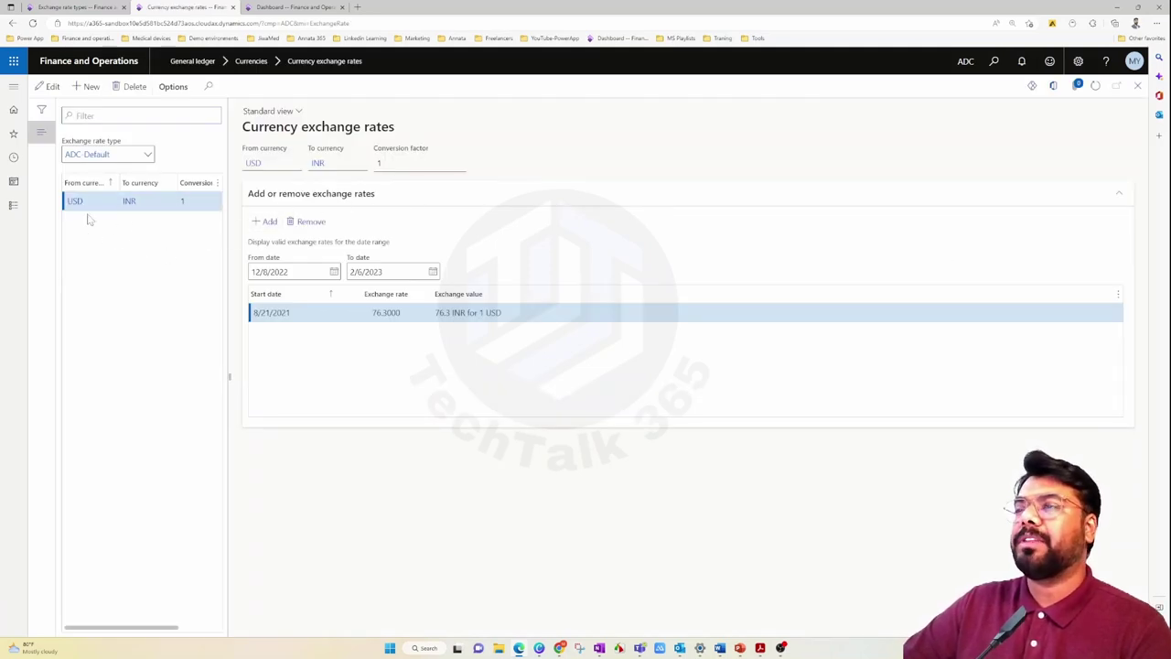
left_click(148, 155)
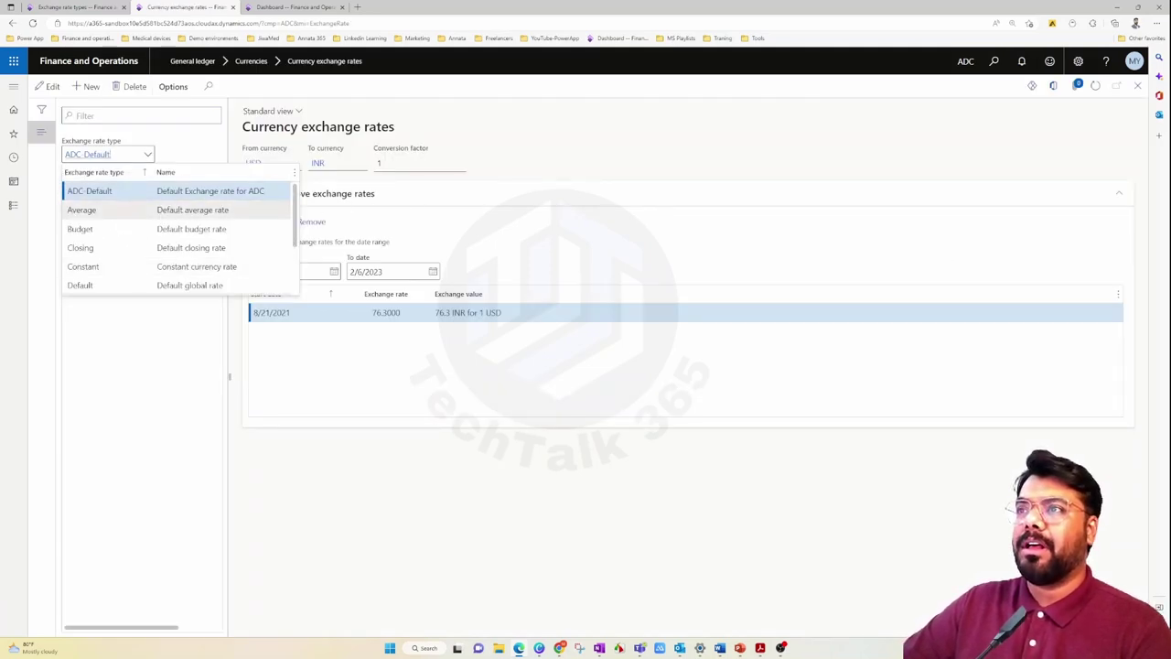
left_click(151, 361)
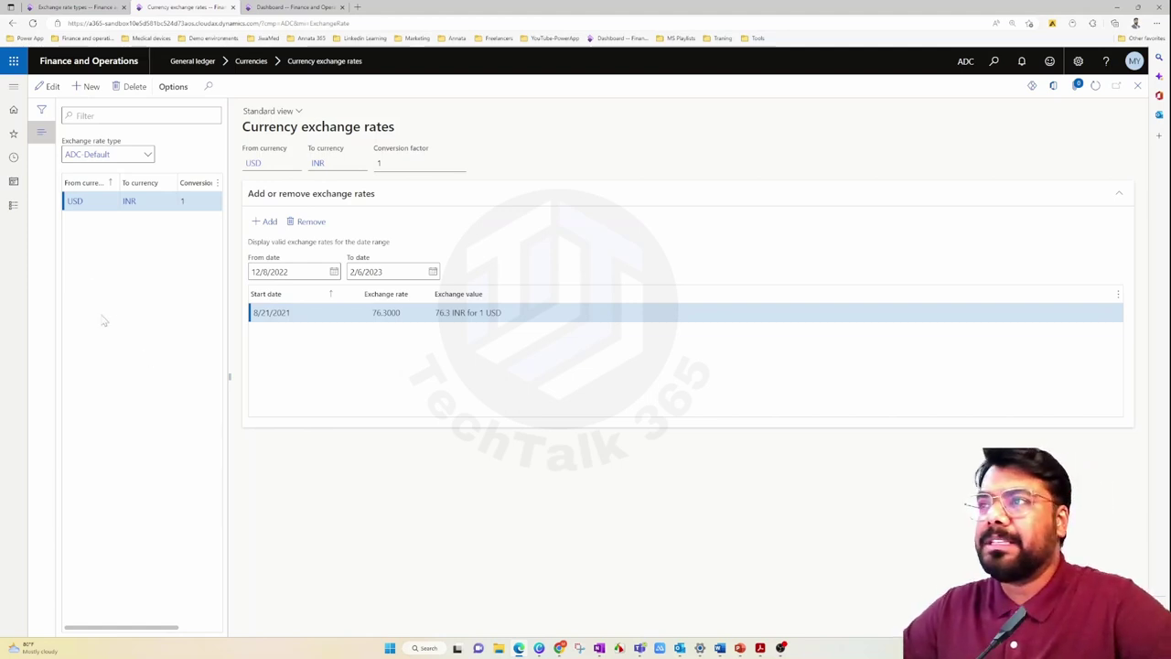
Examine the start date, exchange rate and exchange value of the USD to INR rate, along with the display date range
left_click(515, 313)
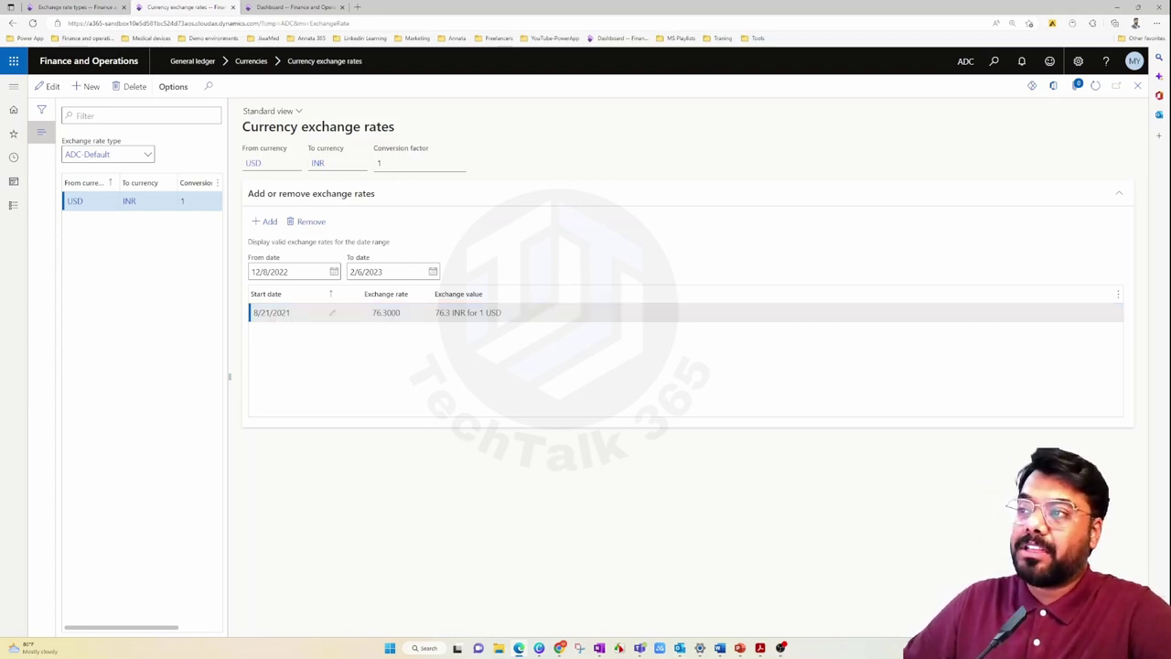
left_click(270, 313)
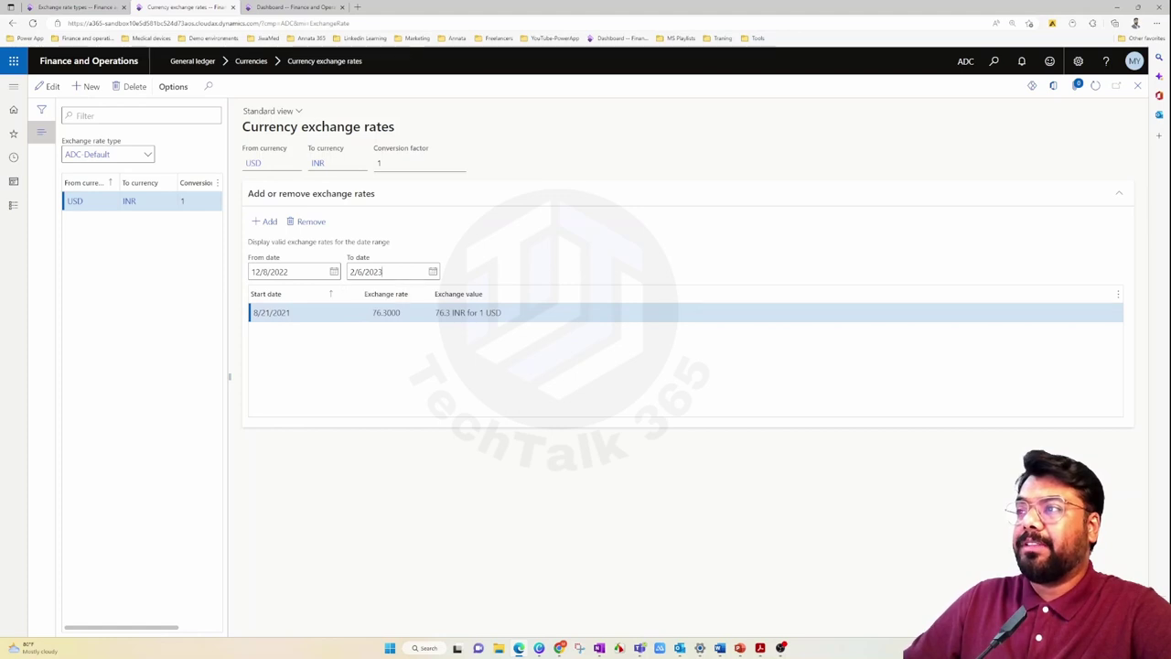
key("shift+Tab")
key("Tab")
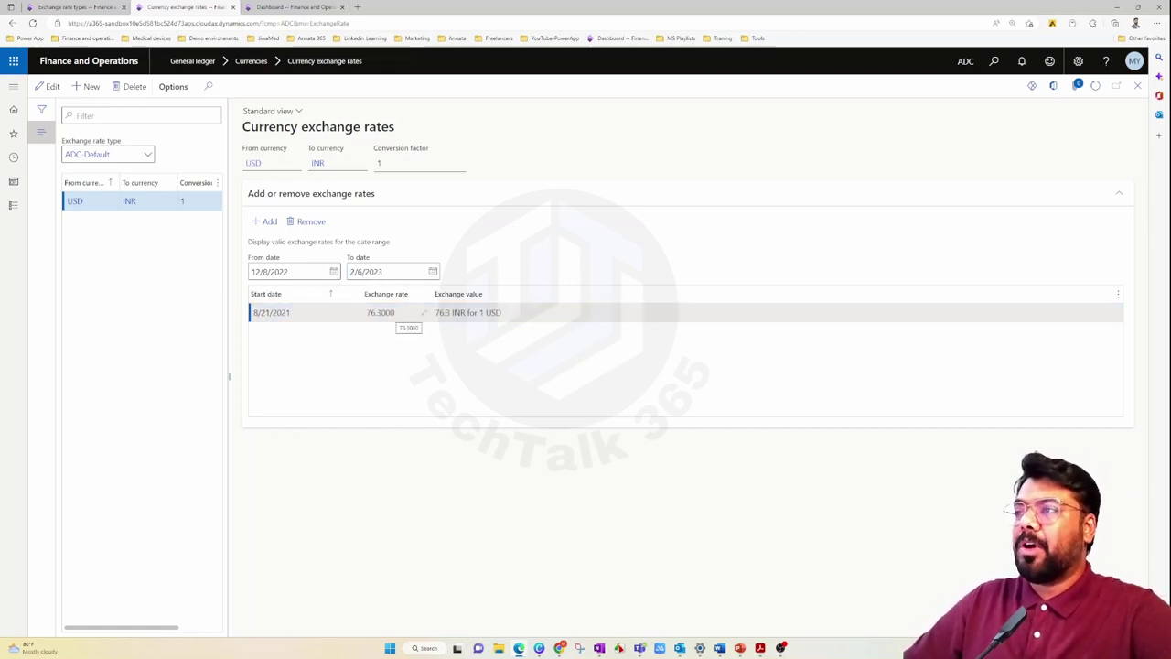
left_click(402, 313)
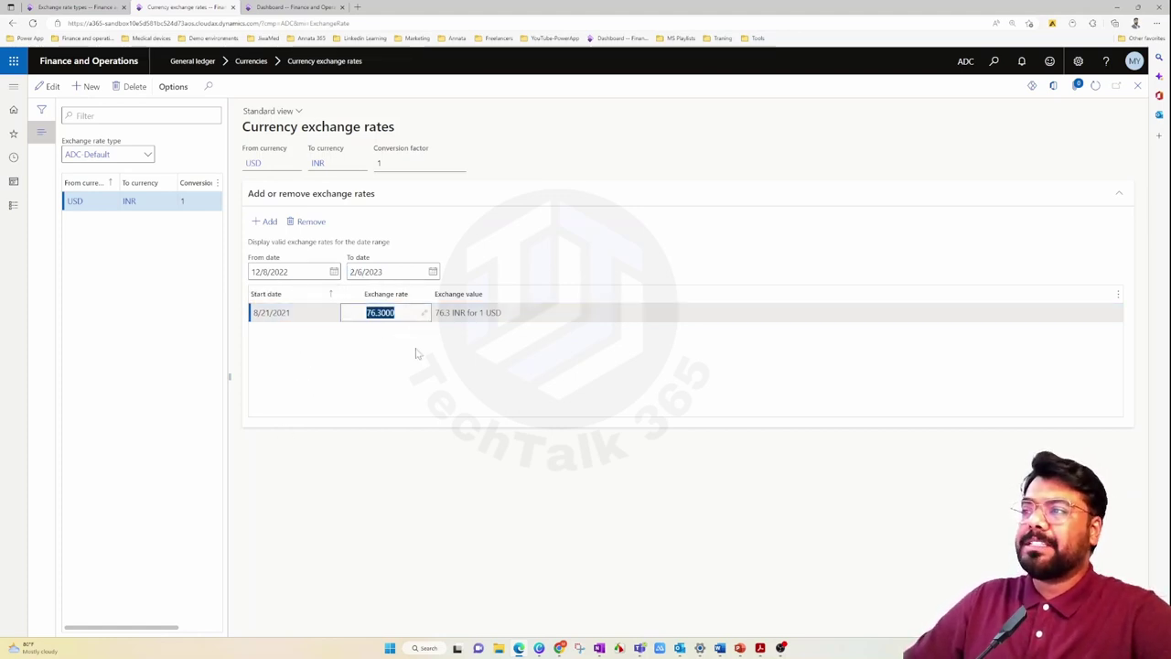
left_click(302, 313)
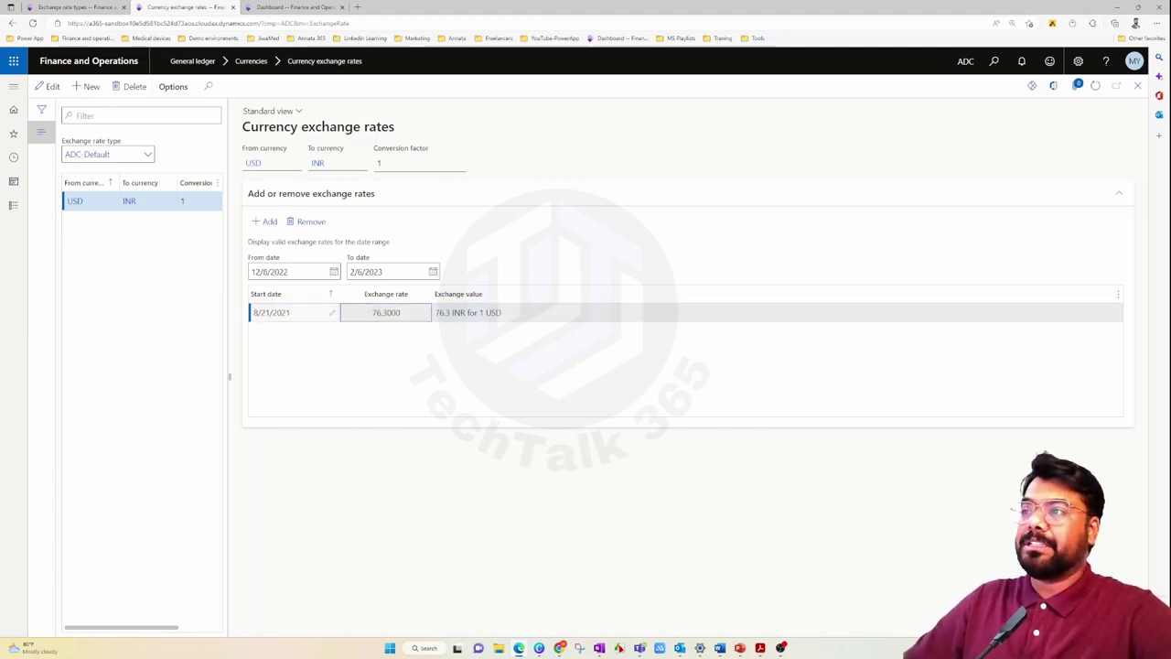
right_click(302, 314)
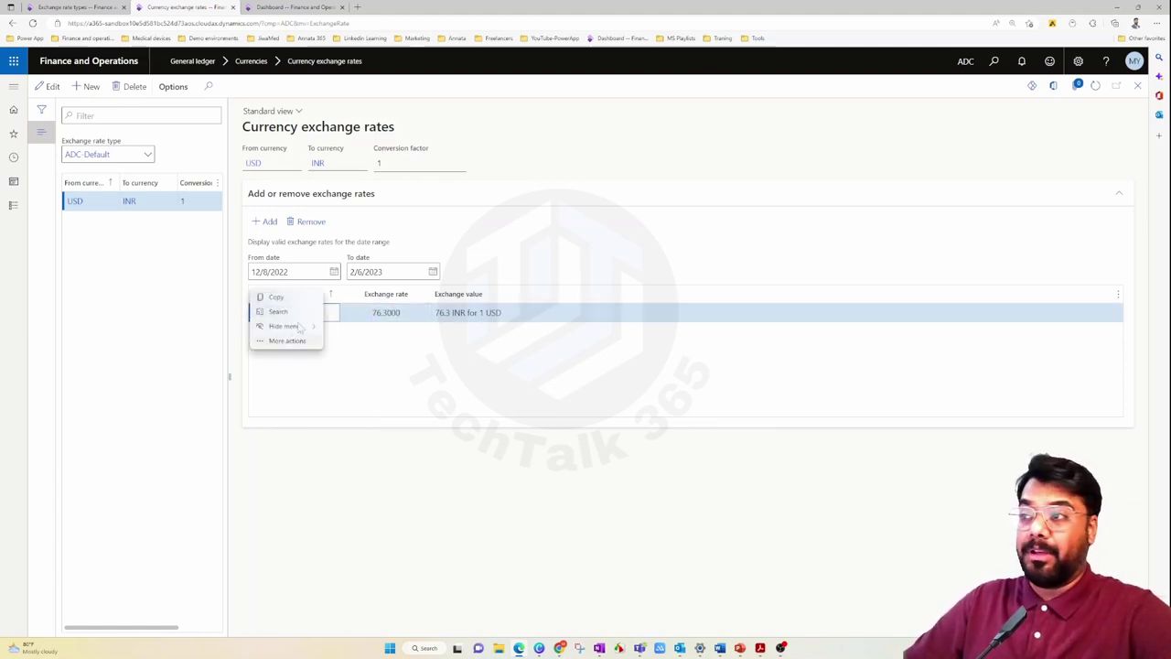
left_click(354, 337)
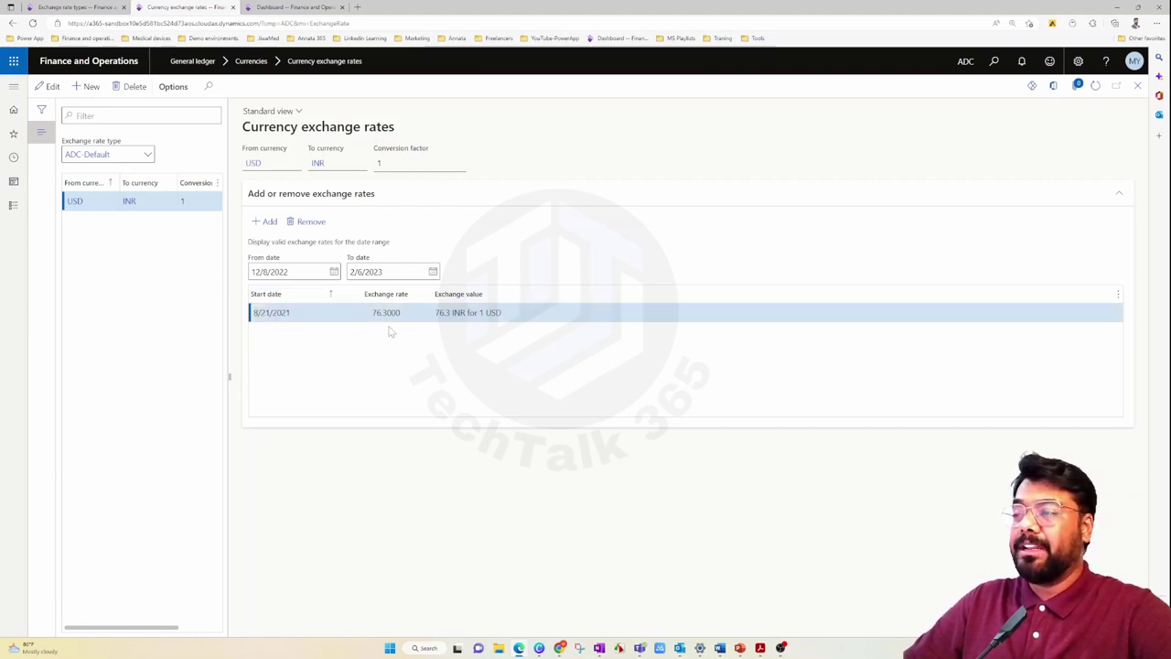
key("Tab")
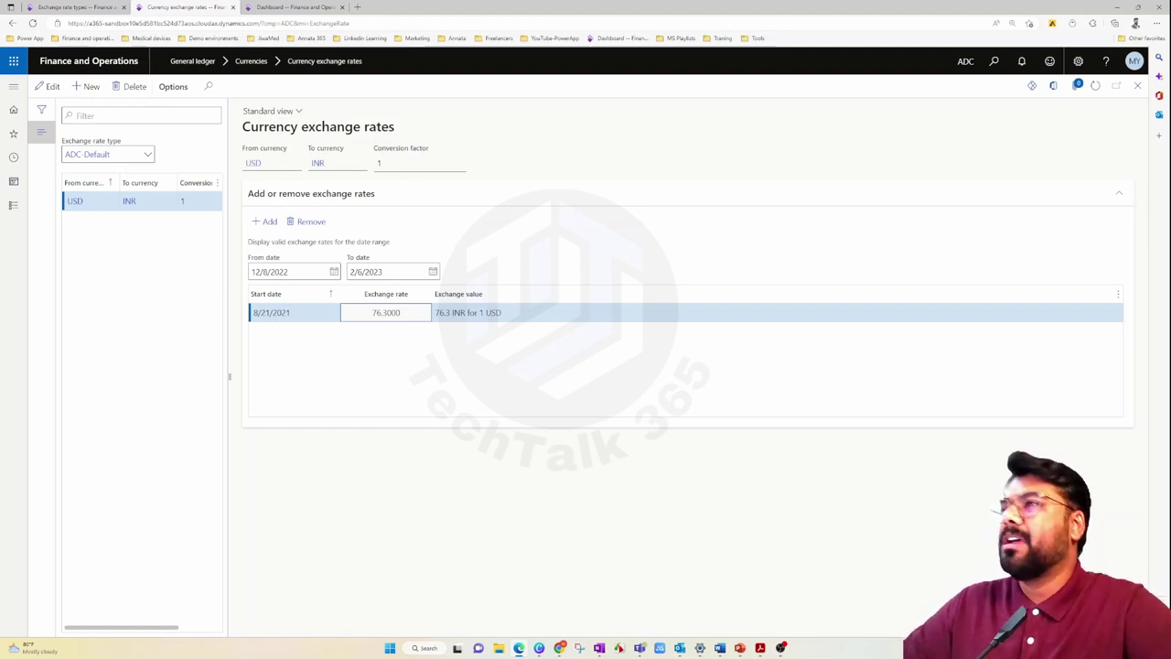
Examine the available conversion factors for the USD to INR pair, keeping 1, and inspect its existing exchange rate
left_click(460, 164)
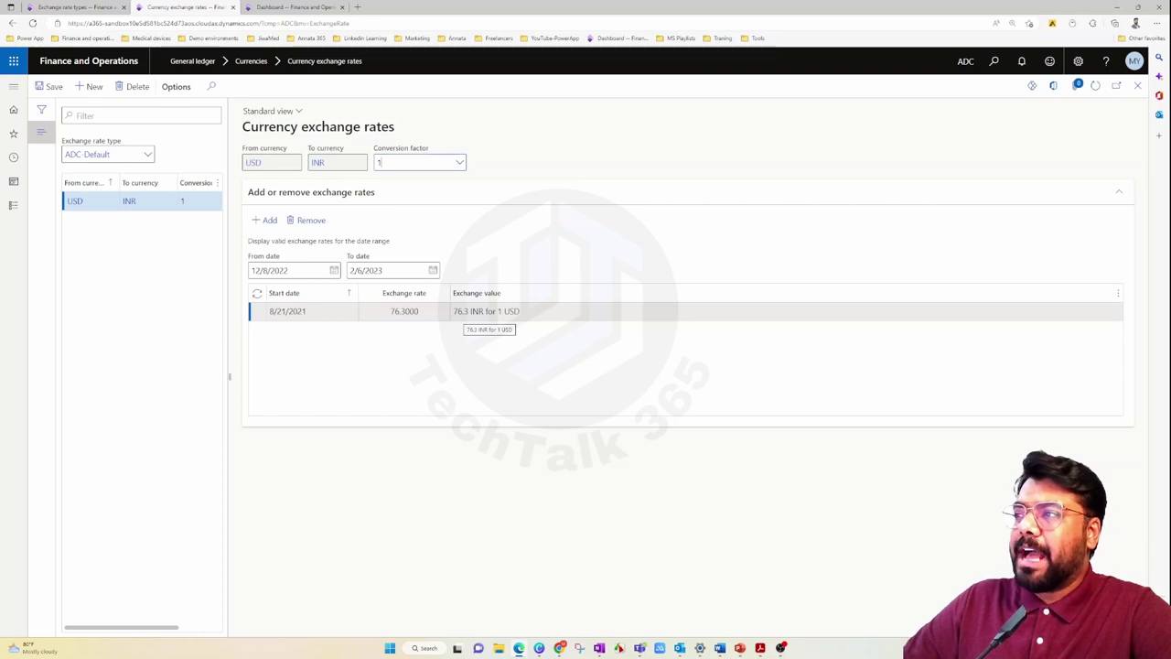
left_click(459, 163)
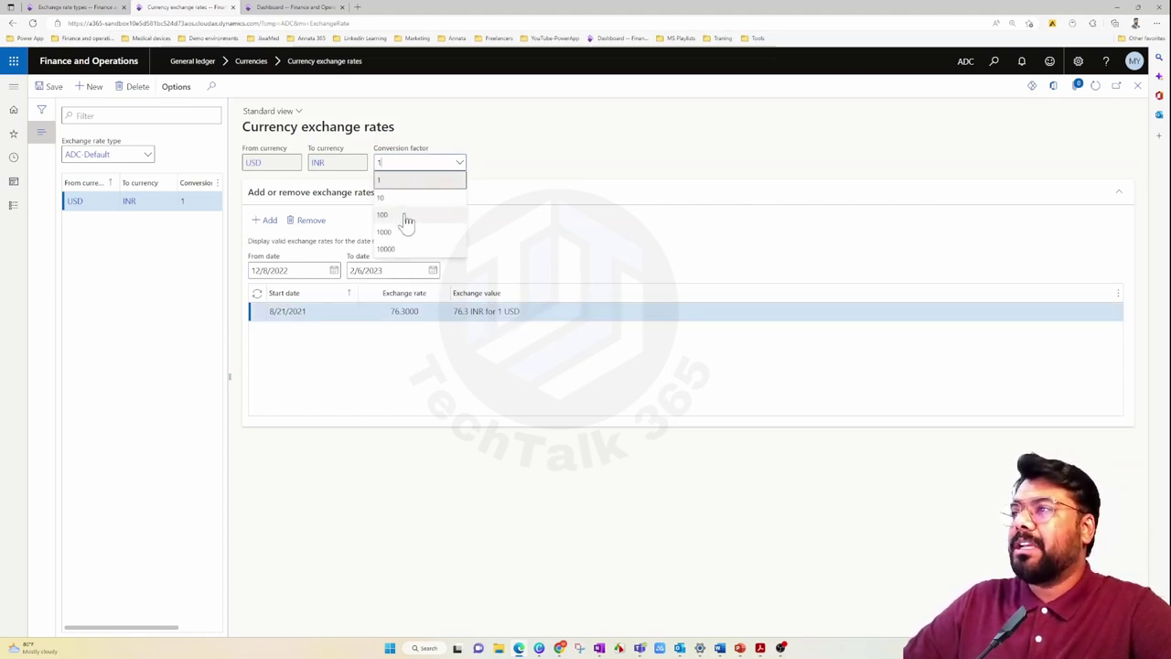
left_click(550, 131)
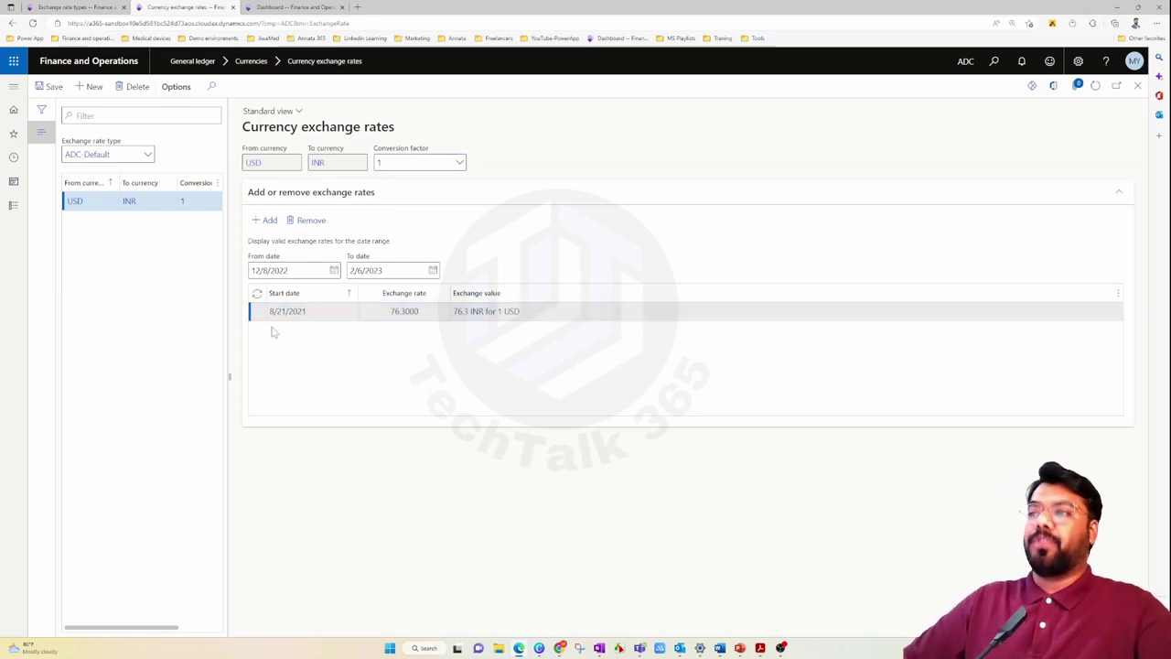
left_click(403, 311)
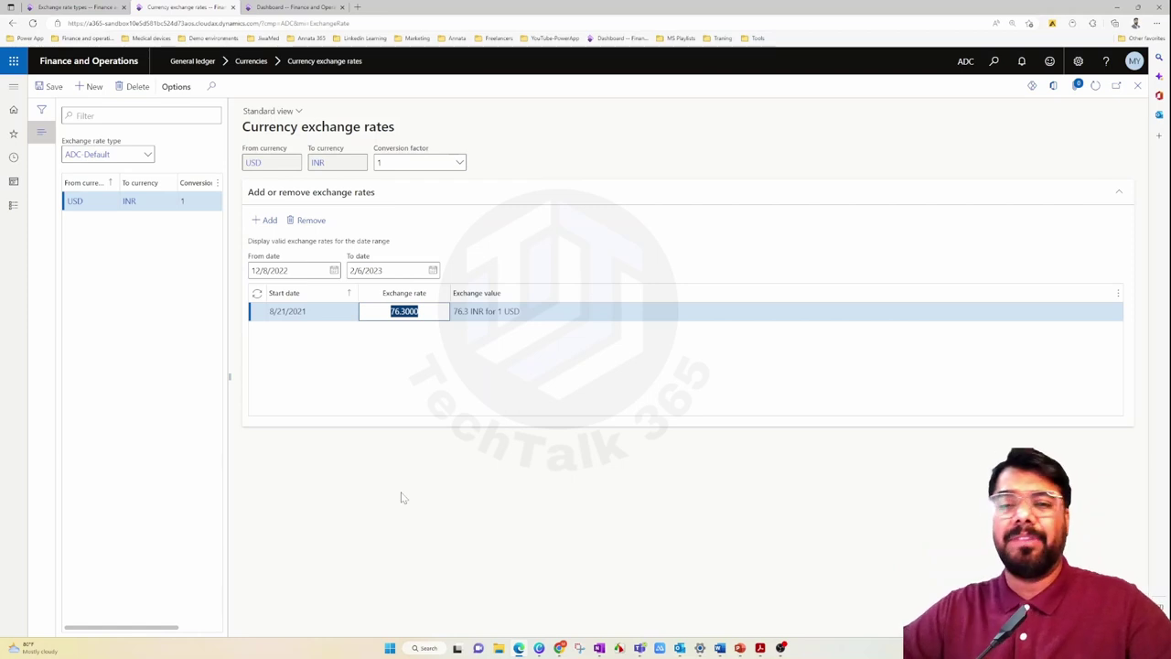
left_click(321, 360)
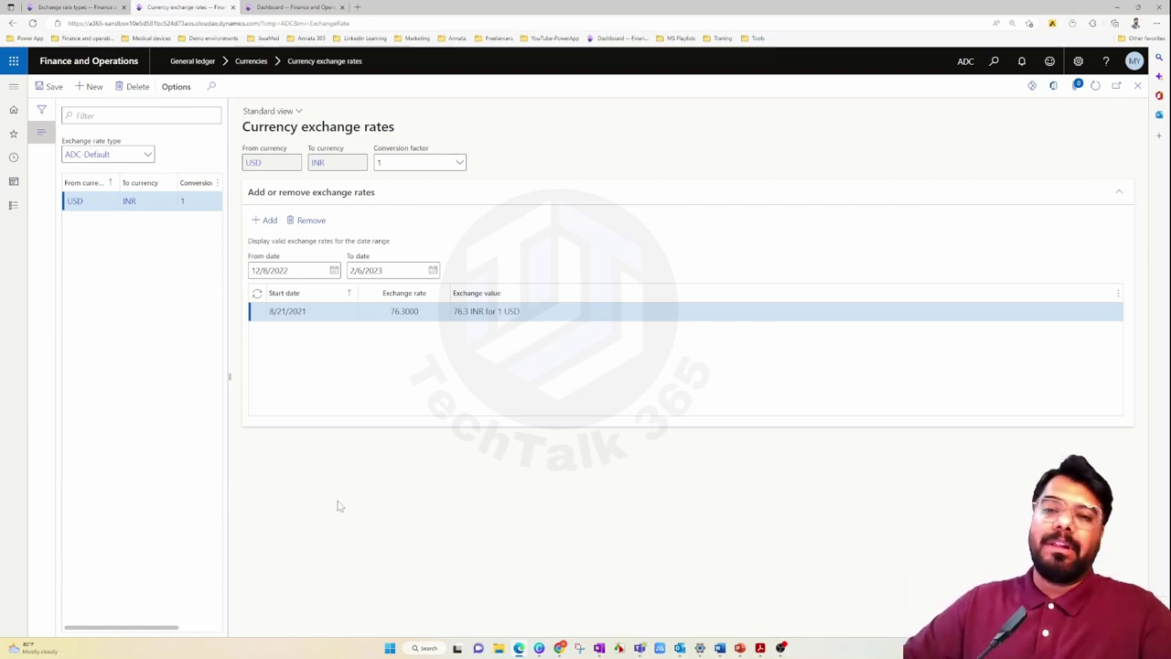
Add a USD to INR exchange rate of 80.56 with start date 1/7/2023, and remove that entry again
left_click(265, 220)
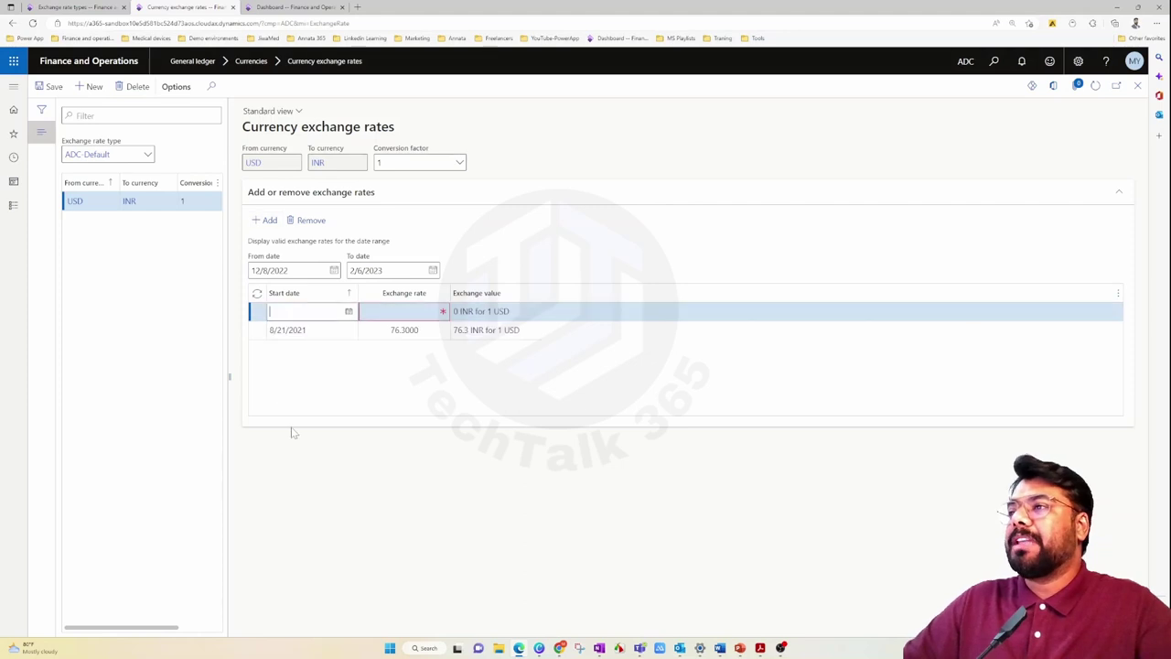
left_click(349, 313)
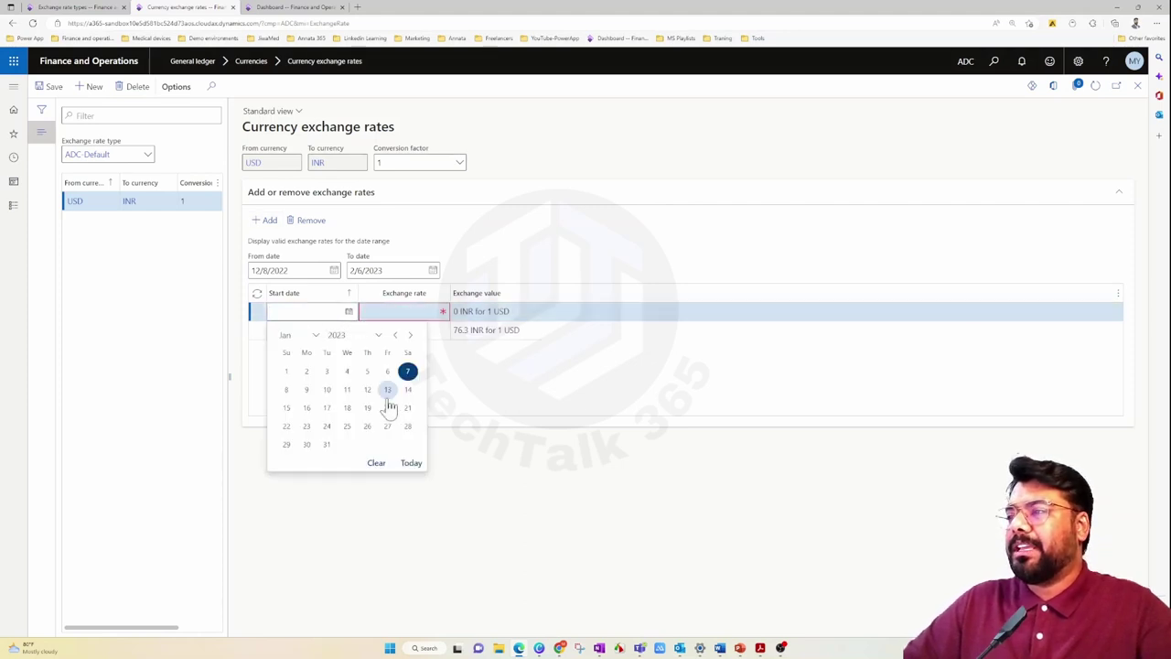
left_click(410, 374)
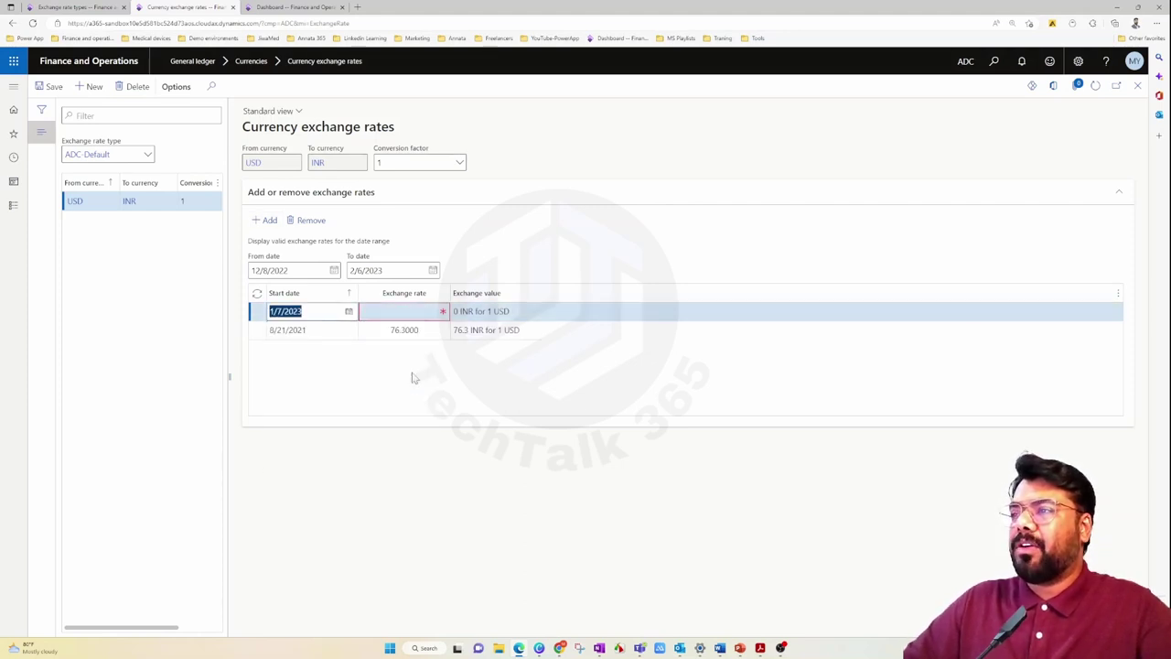
key("Tab")
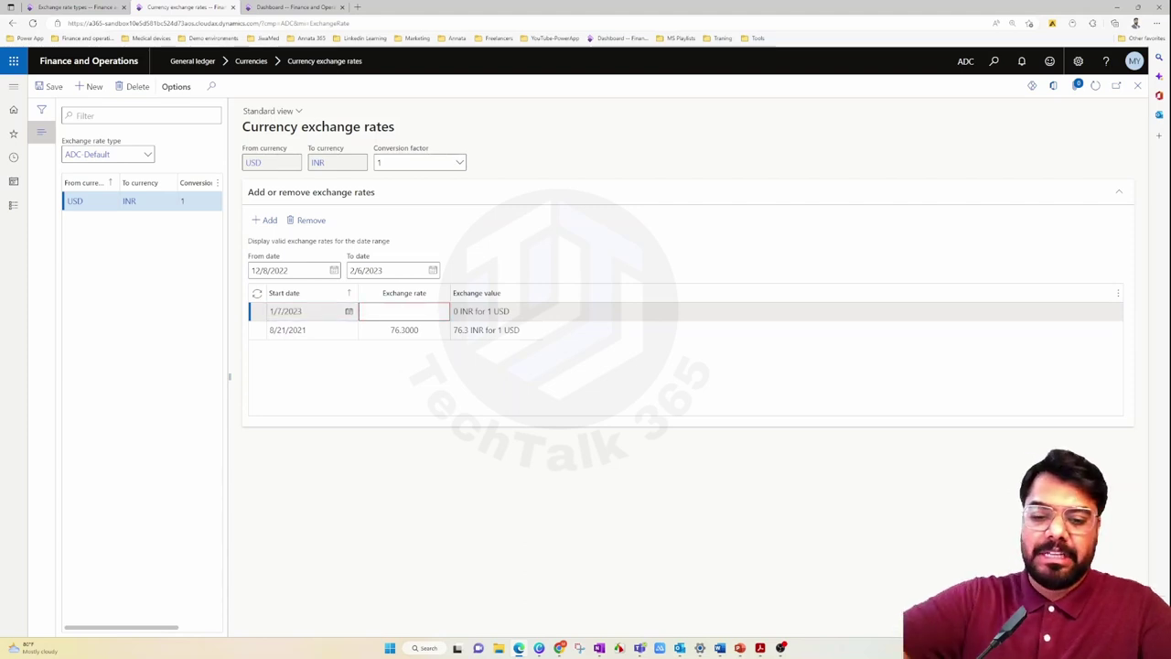
type("80.56")
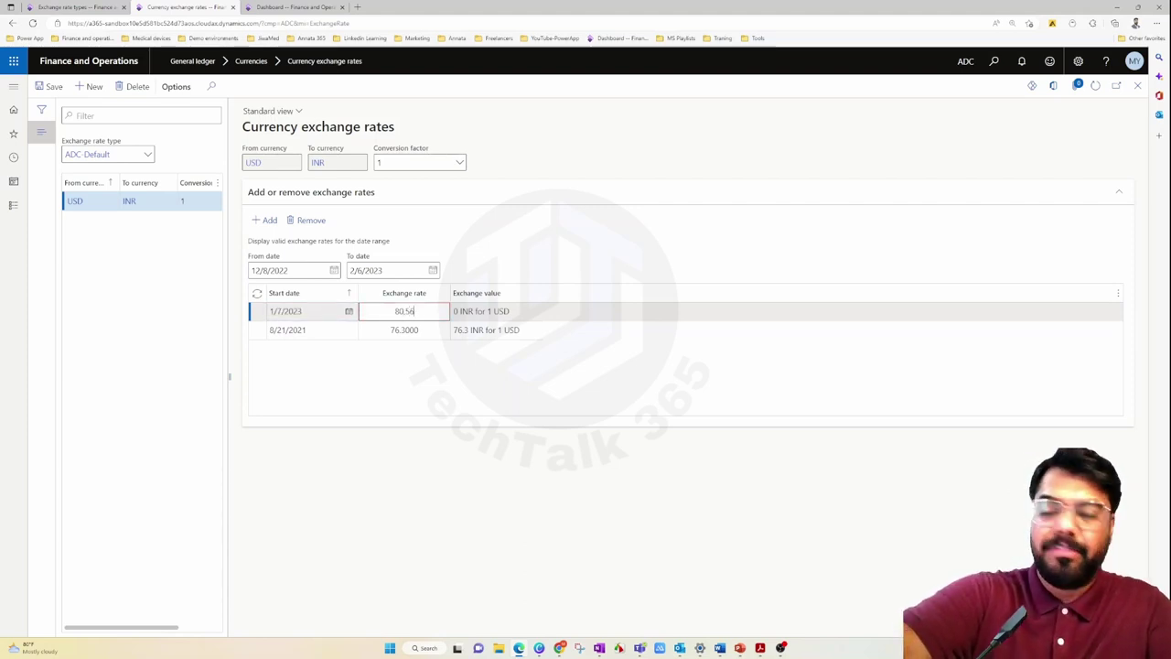
key("BackSpace")
key("BackSpace")
key("BackSpace")
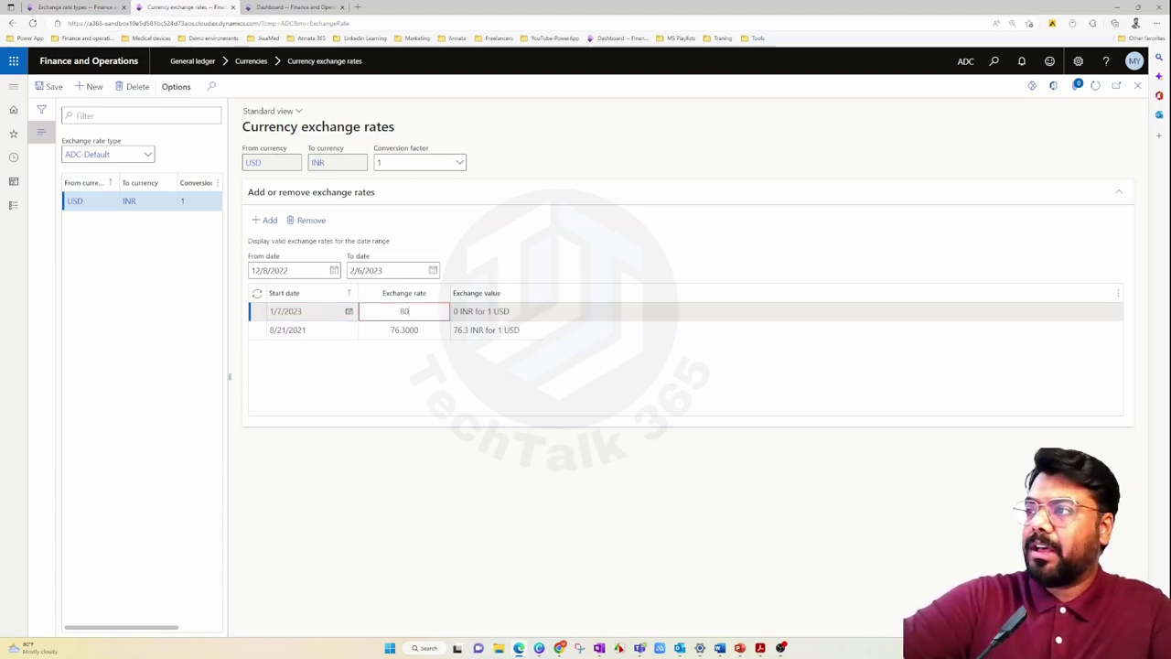
type(".56")
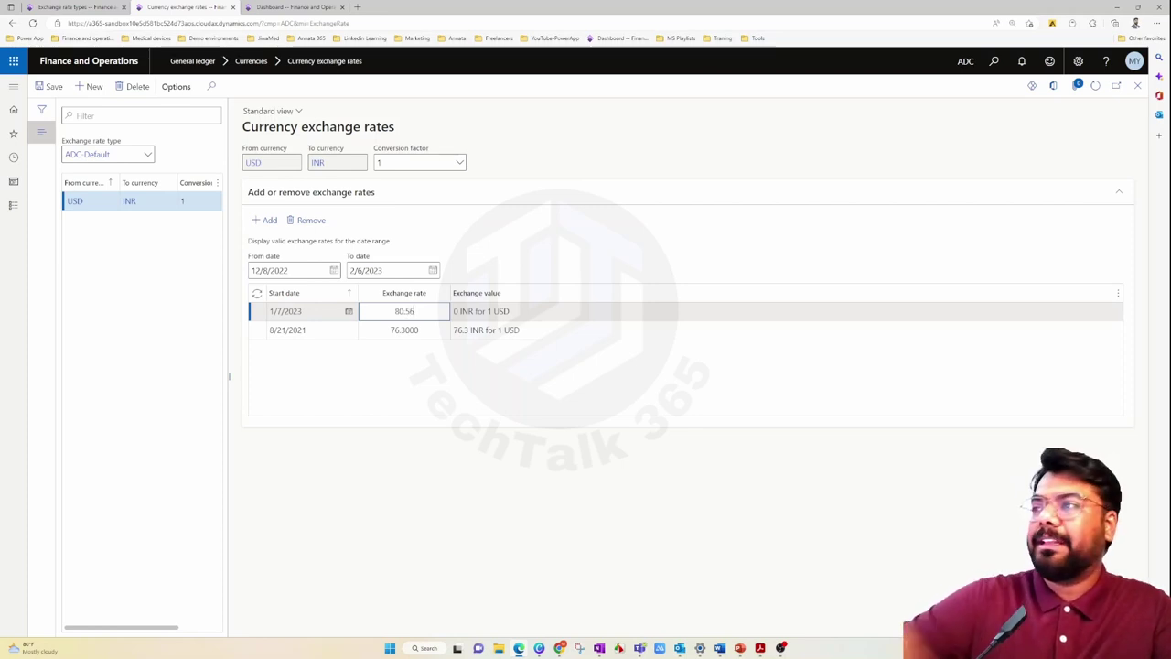
left_click(428, 346)
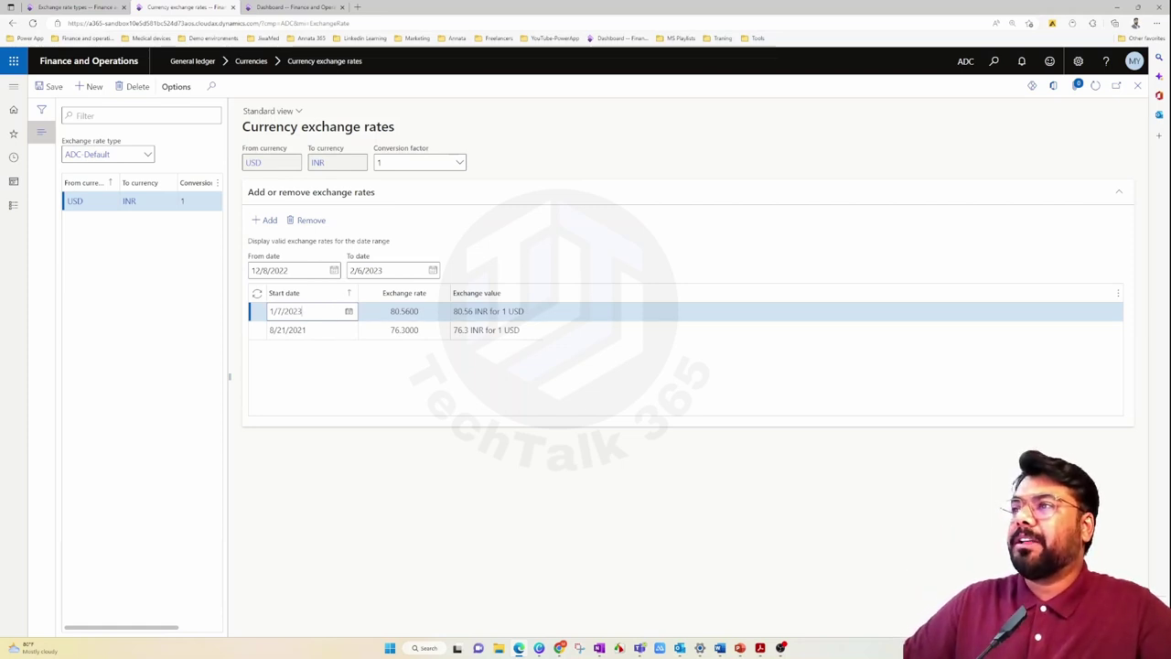
left_click(307, 220)
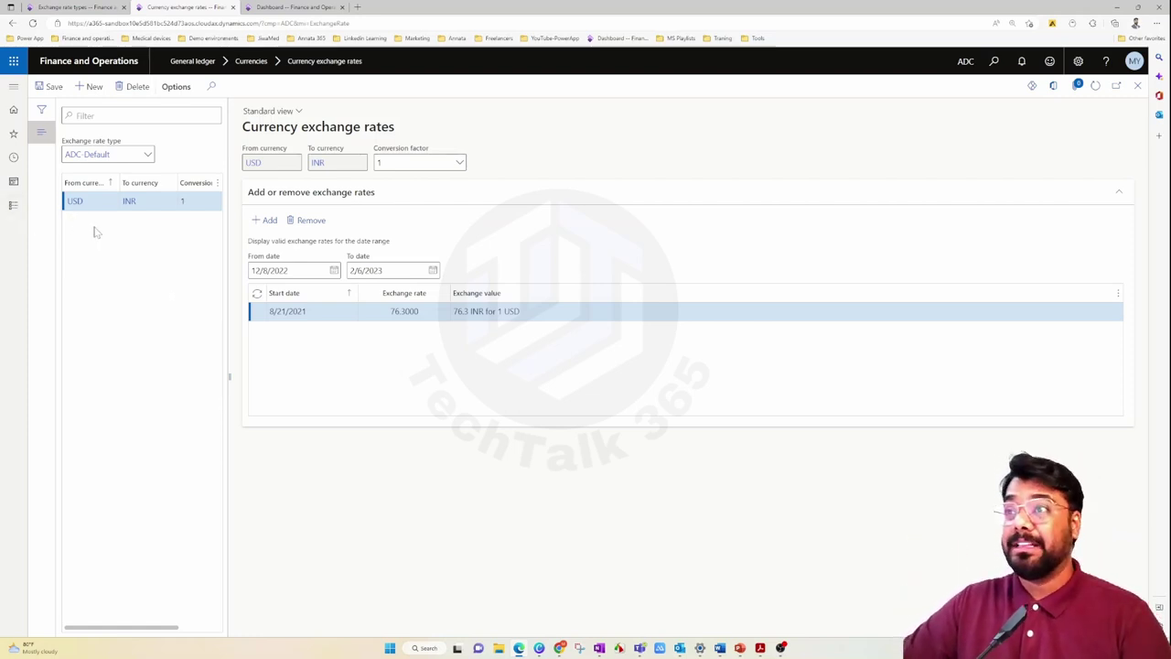
In the general ledger's Configure exchange rate providers page, add the Central Bank of the Russian Federation, Central Bank of Europe and OANDA Rates providers
left_click(1137, 85)
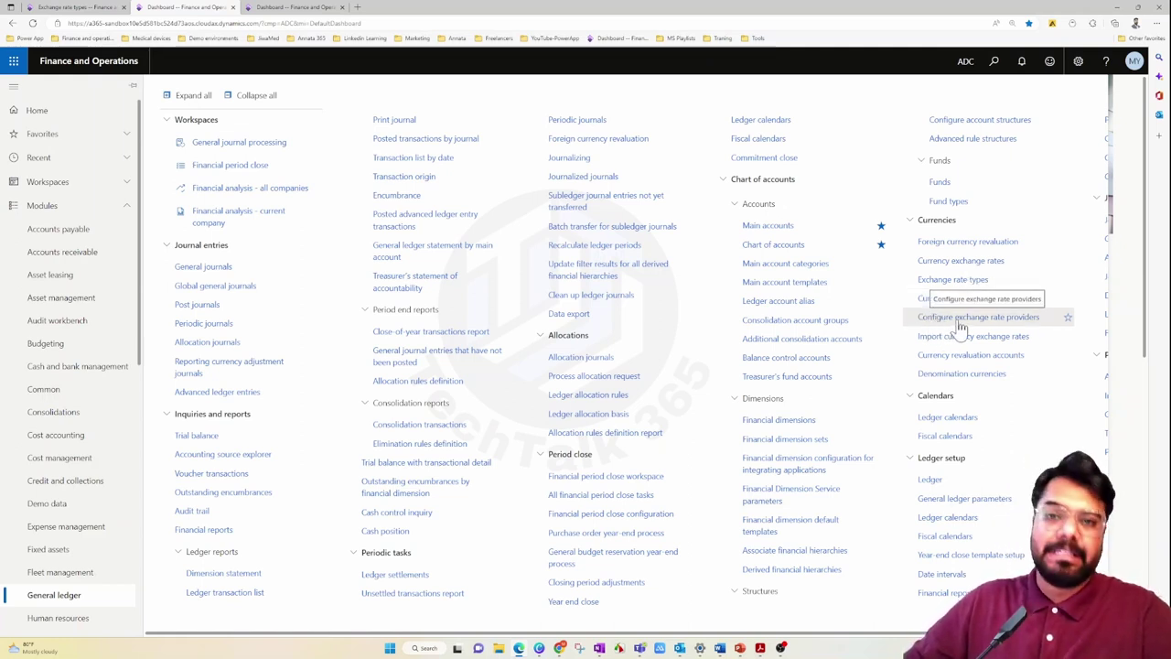
left_click(962, 322)
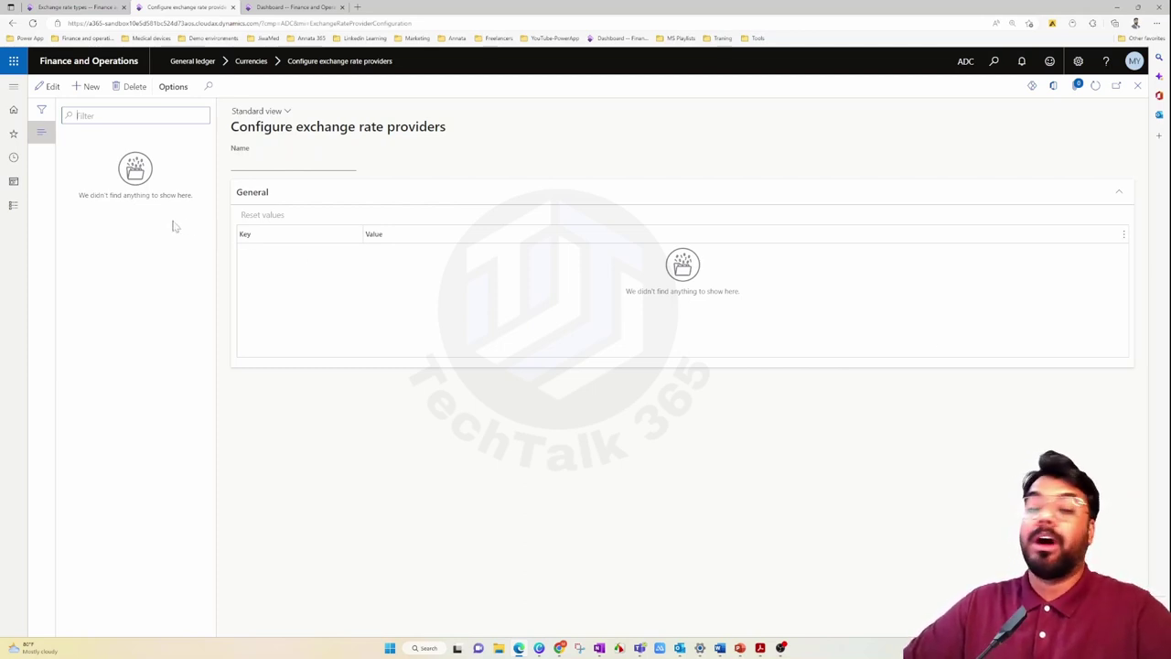
left_click(91, 92)
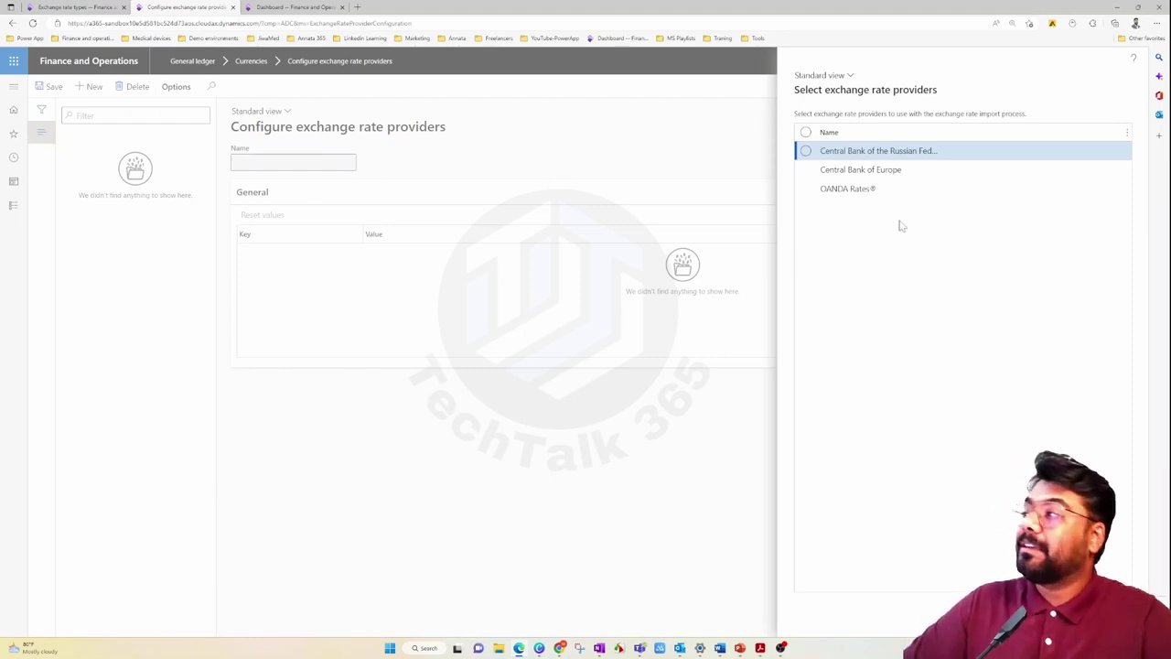
left_click(847, 188)
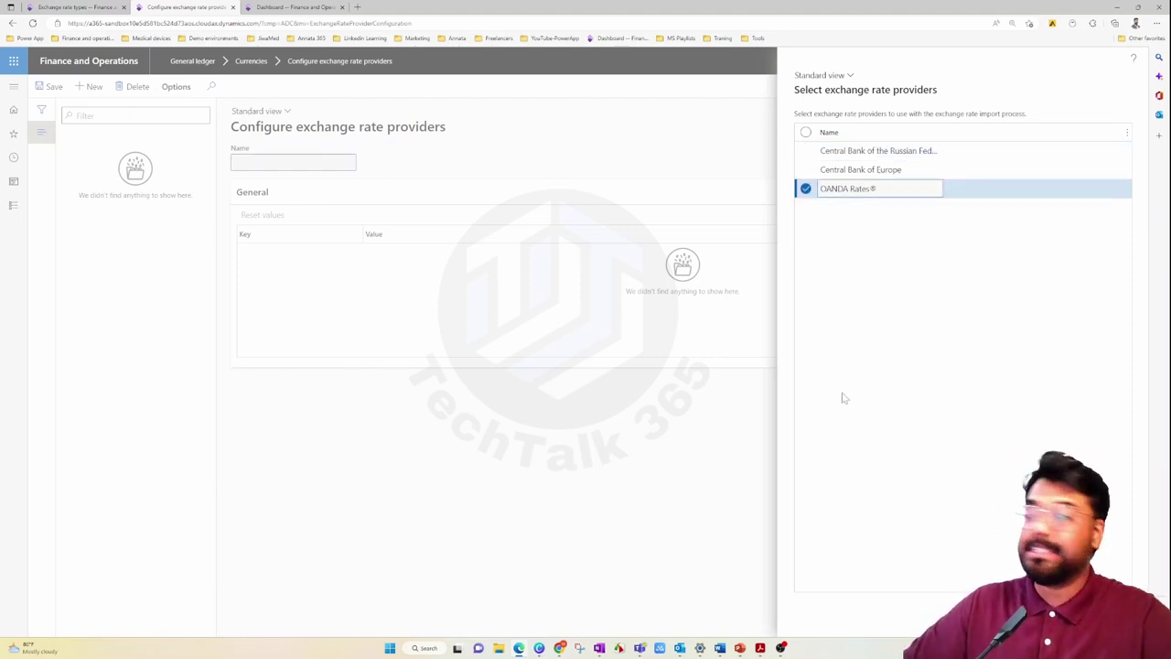
key("Up")
key("Up")
key("Down")
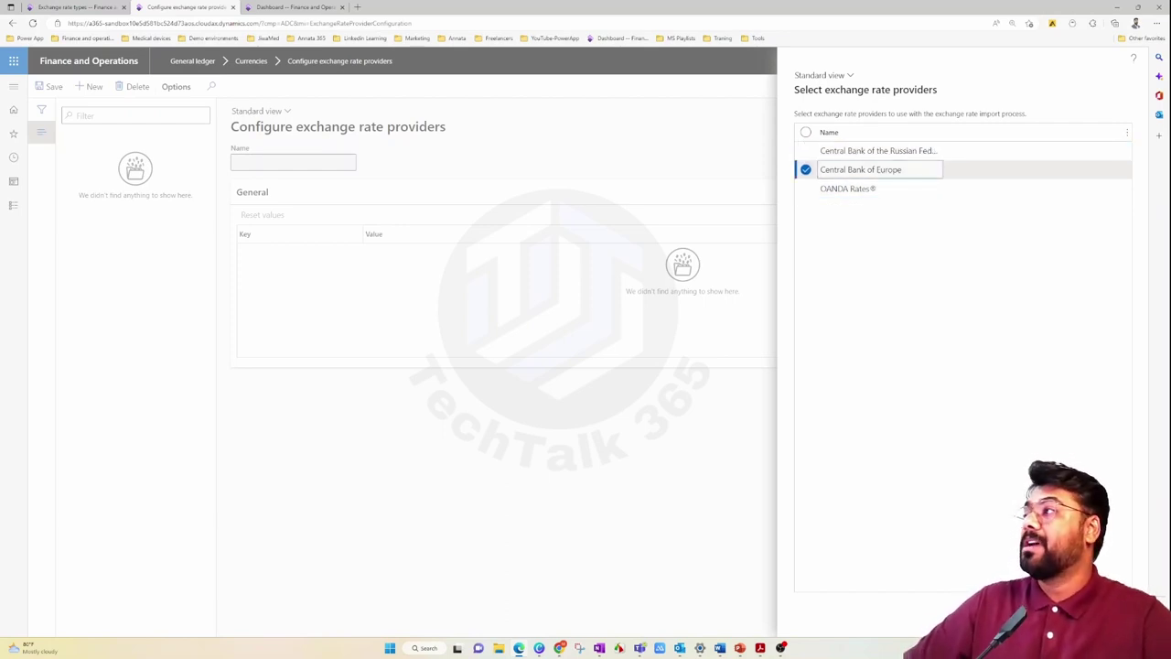
key("Up")
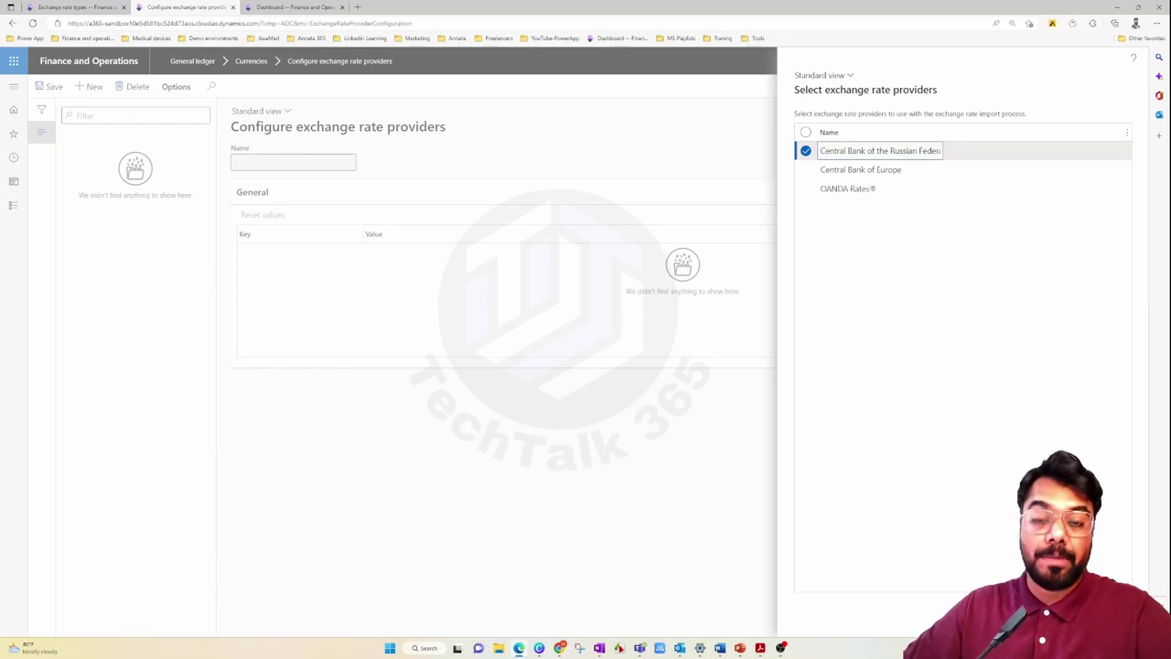
left_click(847, 189)
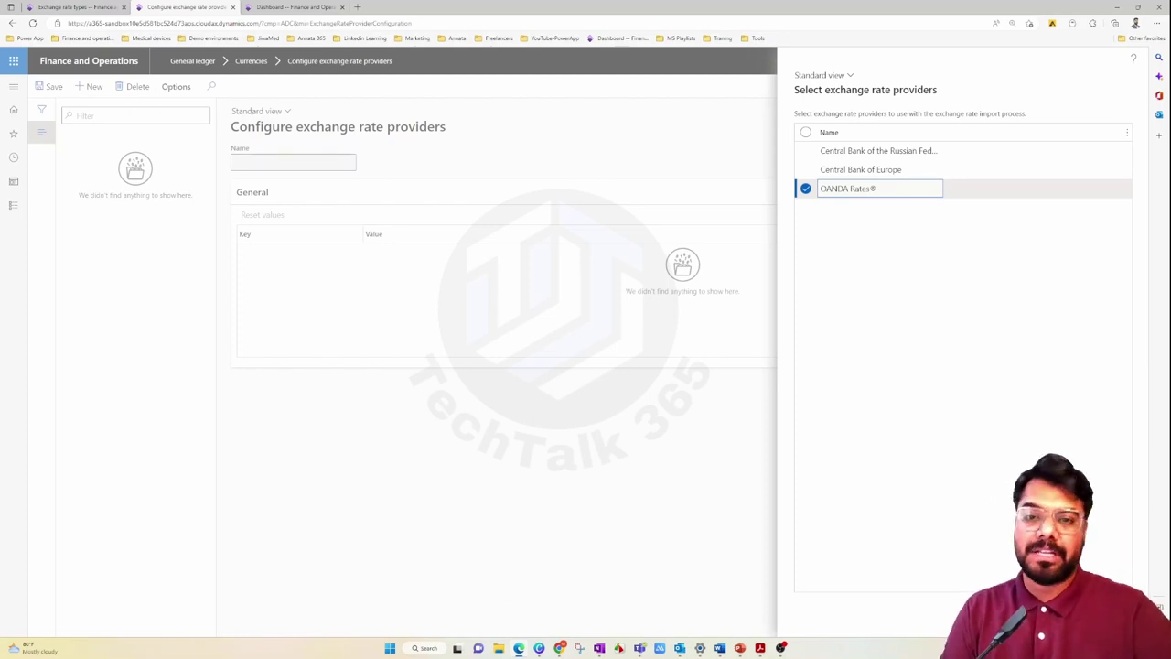
left_click(805, 131)
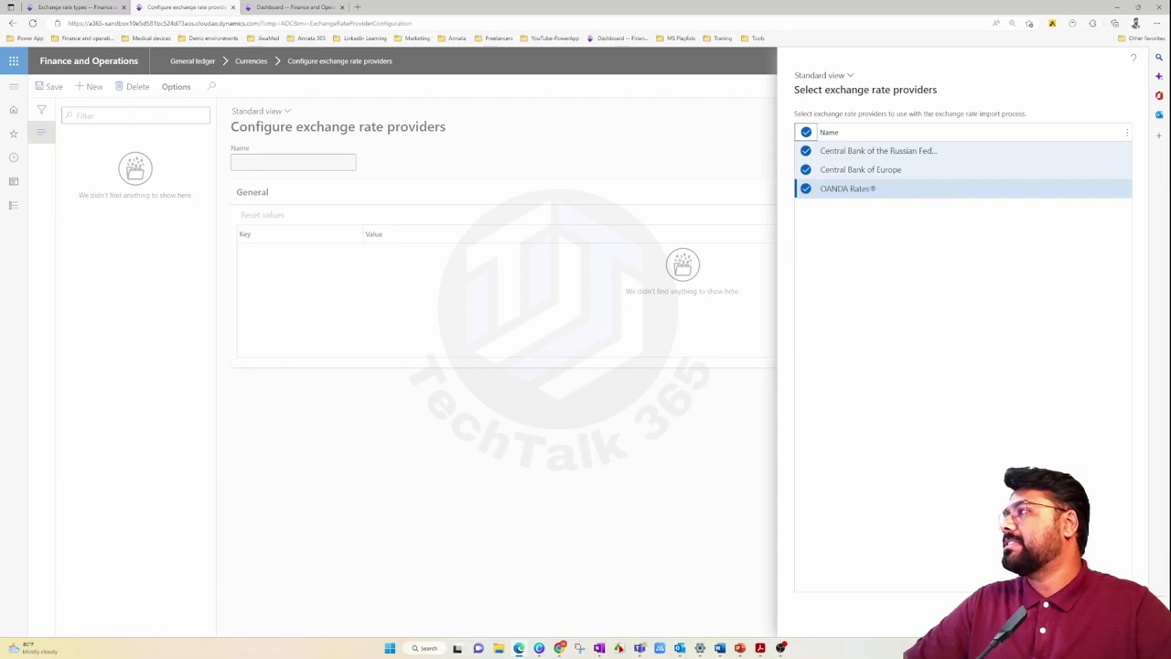
key("Return")
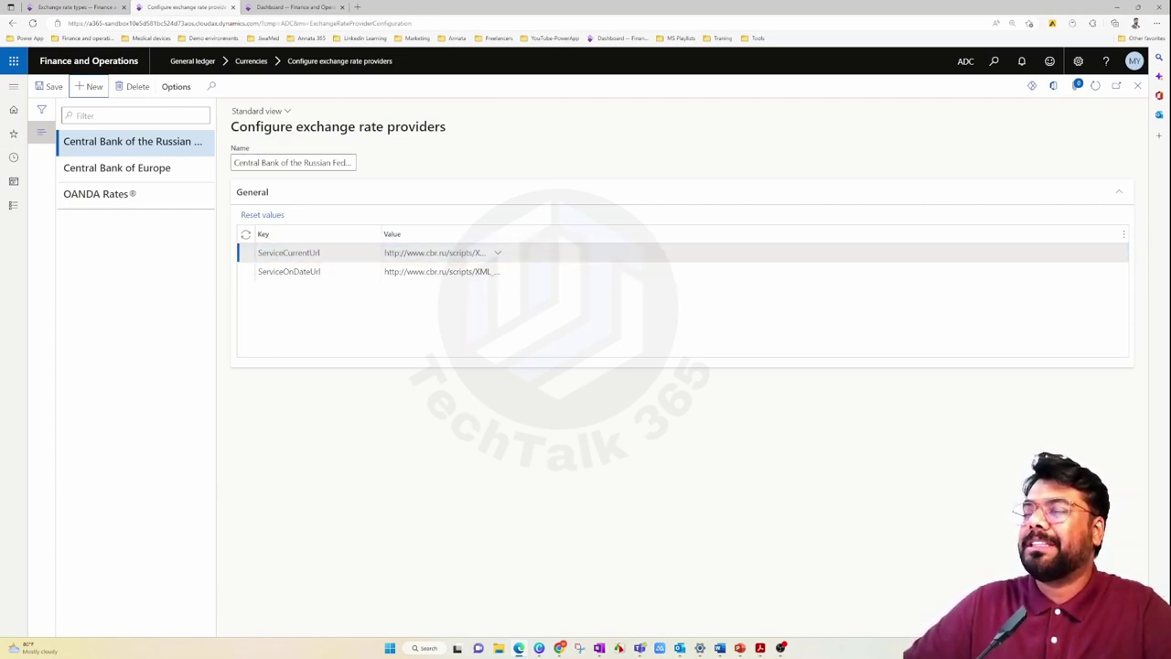
Review the configuration keys and values of the Russian Federation, Europe and OANDA Rates exchange rate providers
left_click(437, 270)
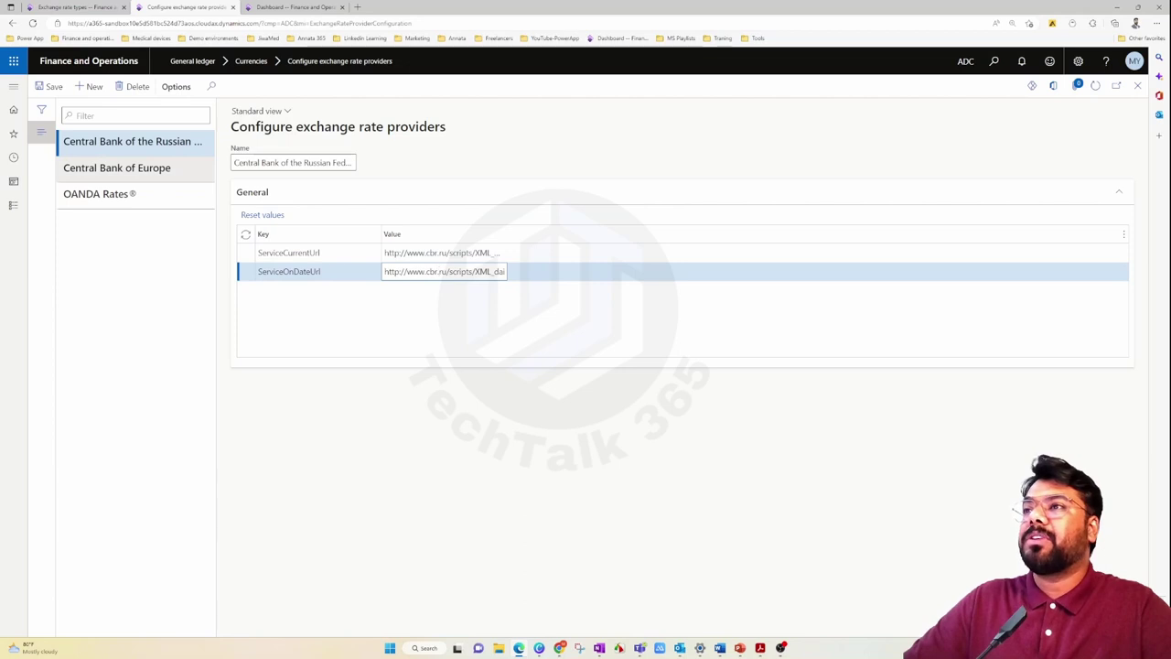
left_click(151, 170)
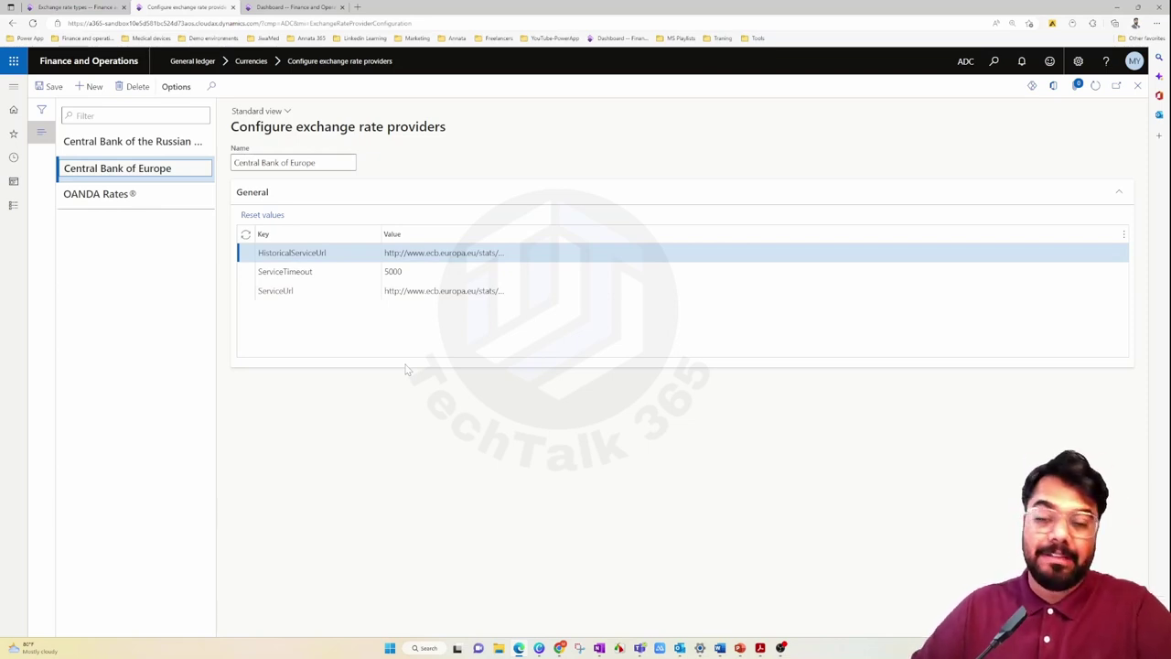
left_click(117, 203)
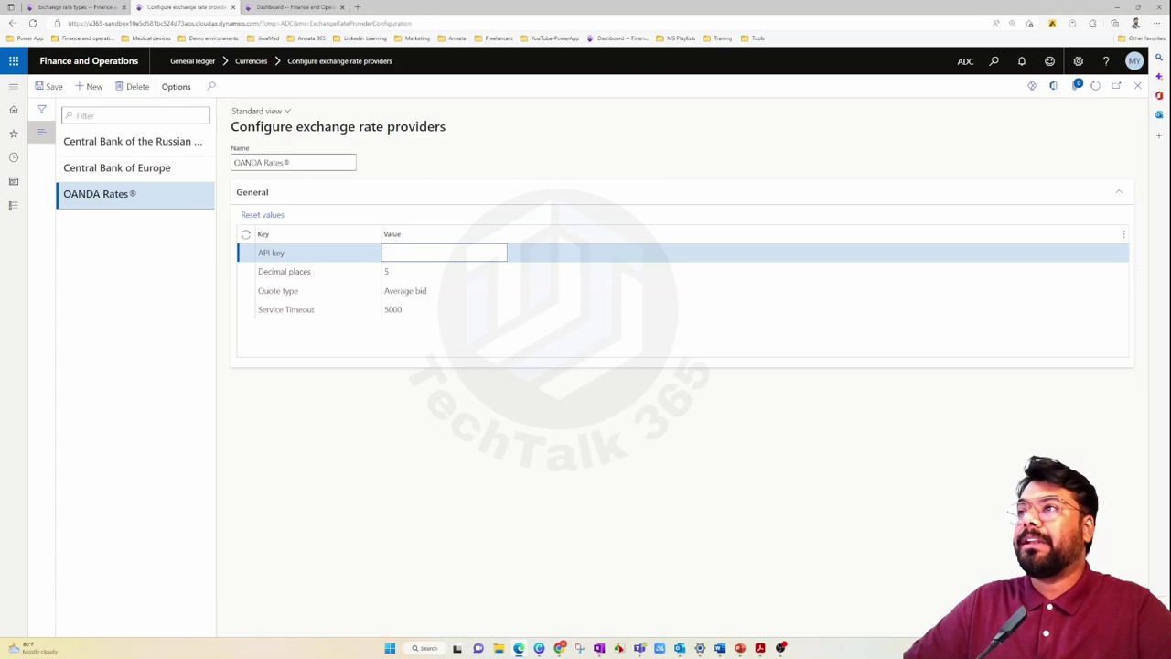
double_click(248, 162)
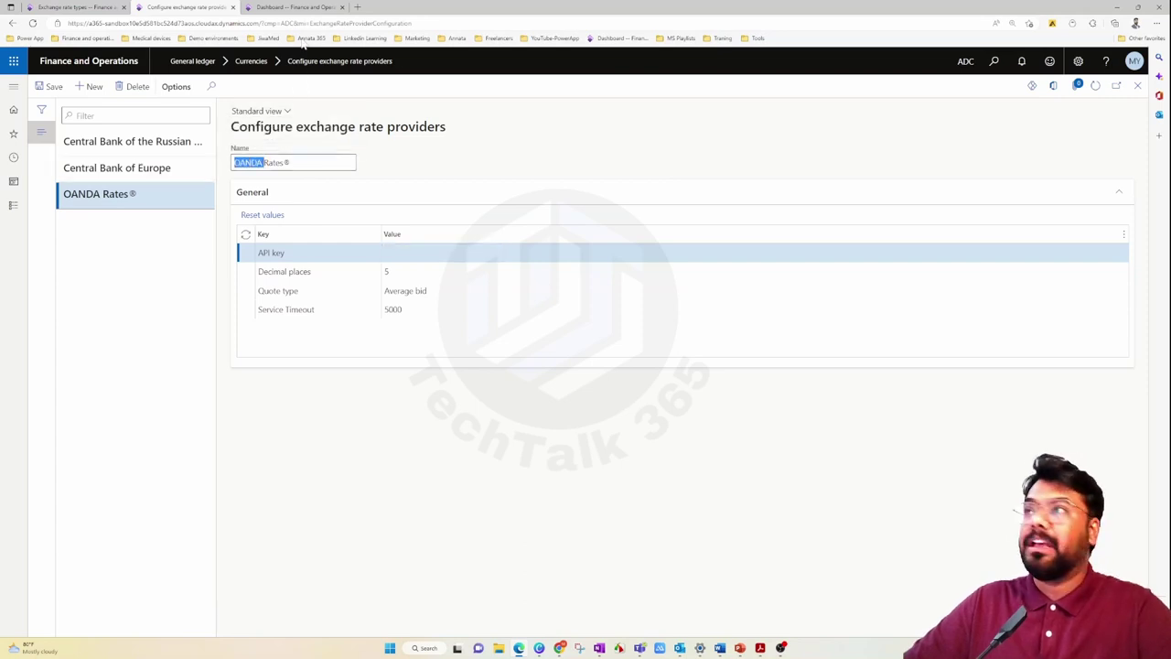
In a new browser tab, search Google for OANDA and open its Exchange Rates API page
left_click(357, 6)
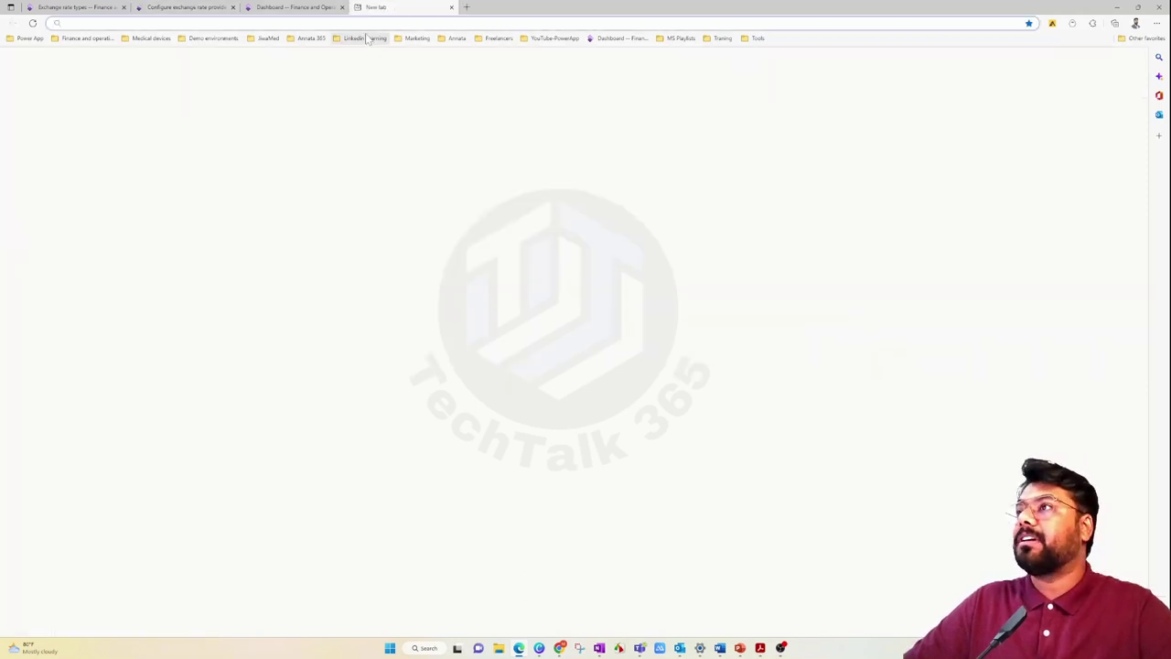
type("w")
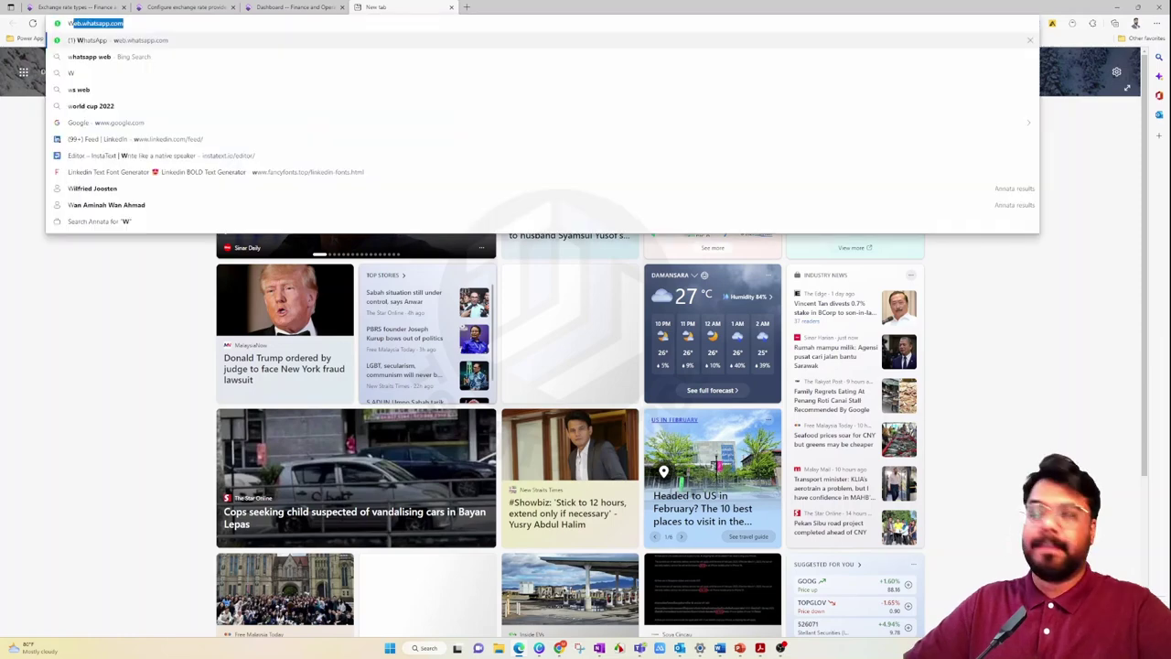
type("w")
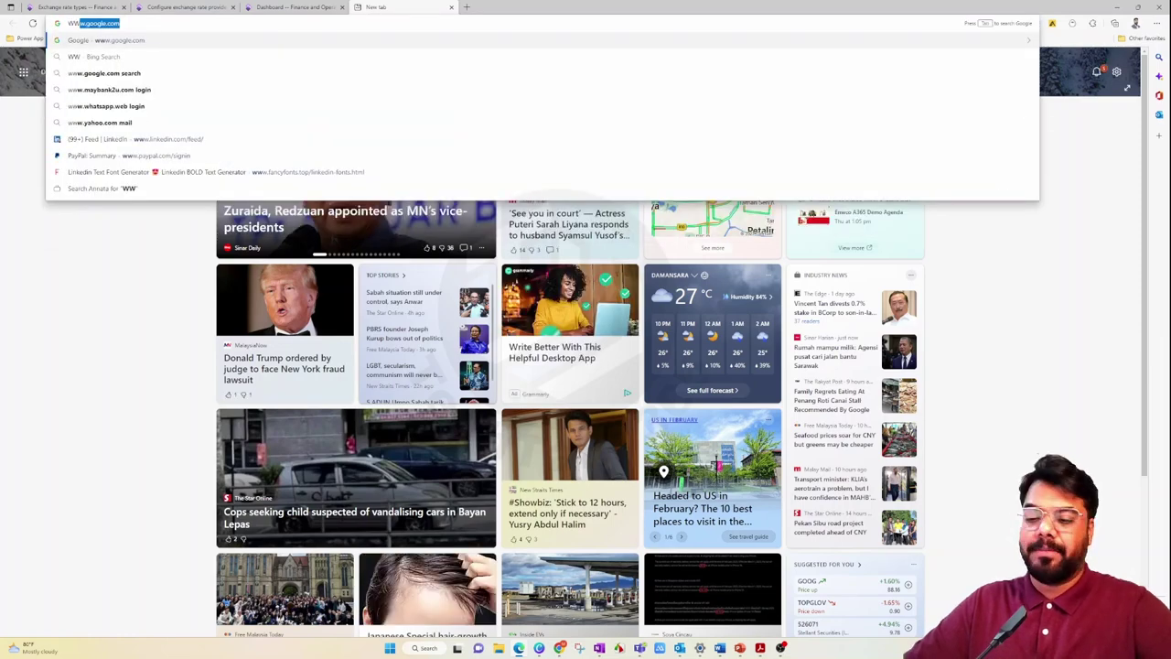
key("Return")
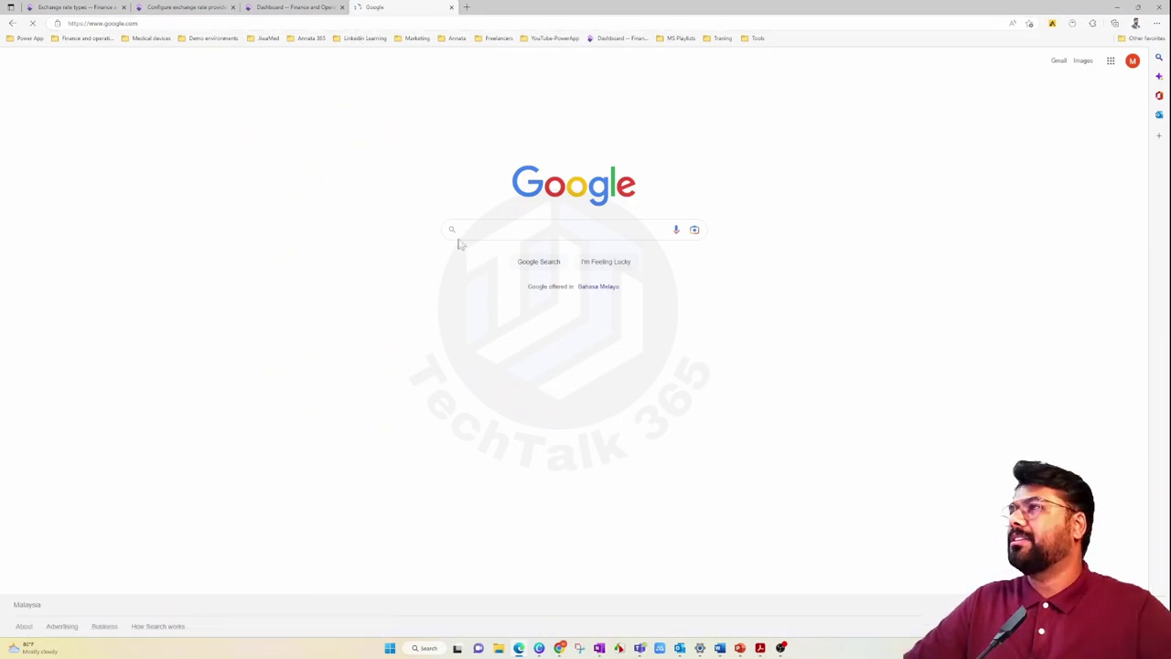
type("OANDA")
key("Return")
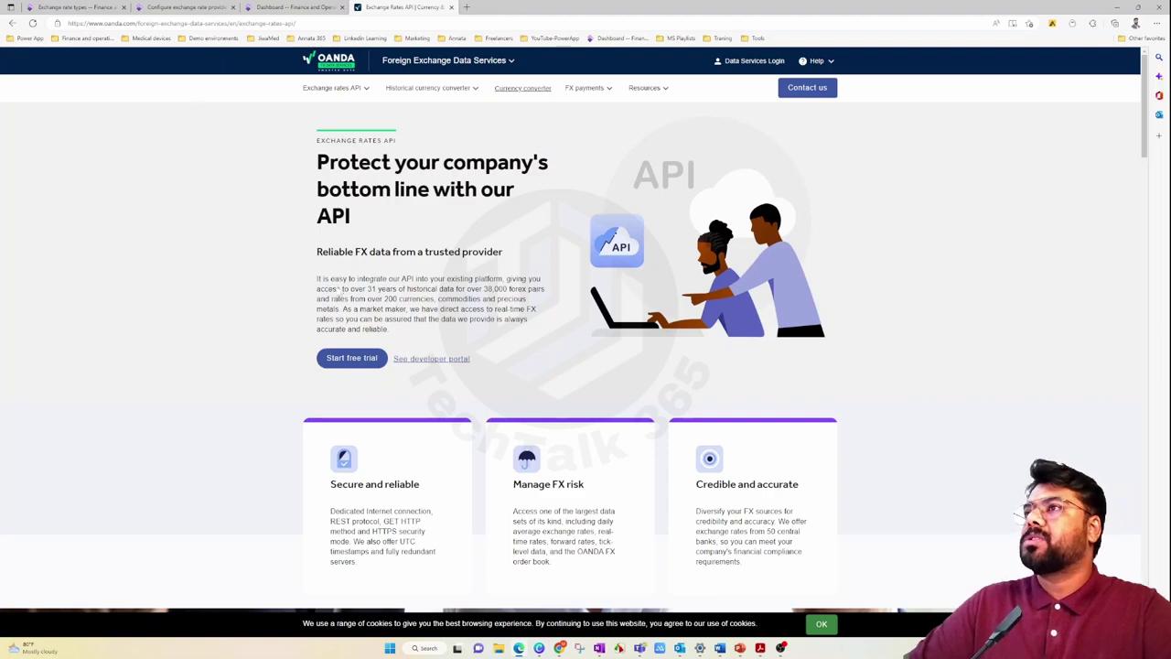
Open OANDA's free trial registration and review its form fields and the text about receiving an API key
left_click(351, 361)
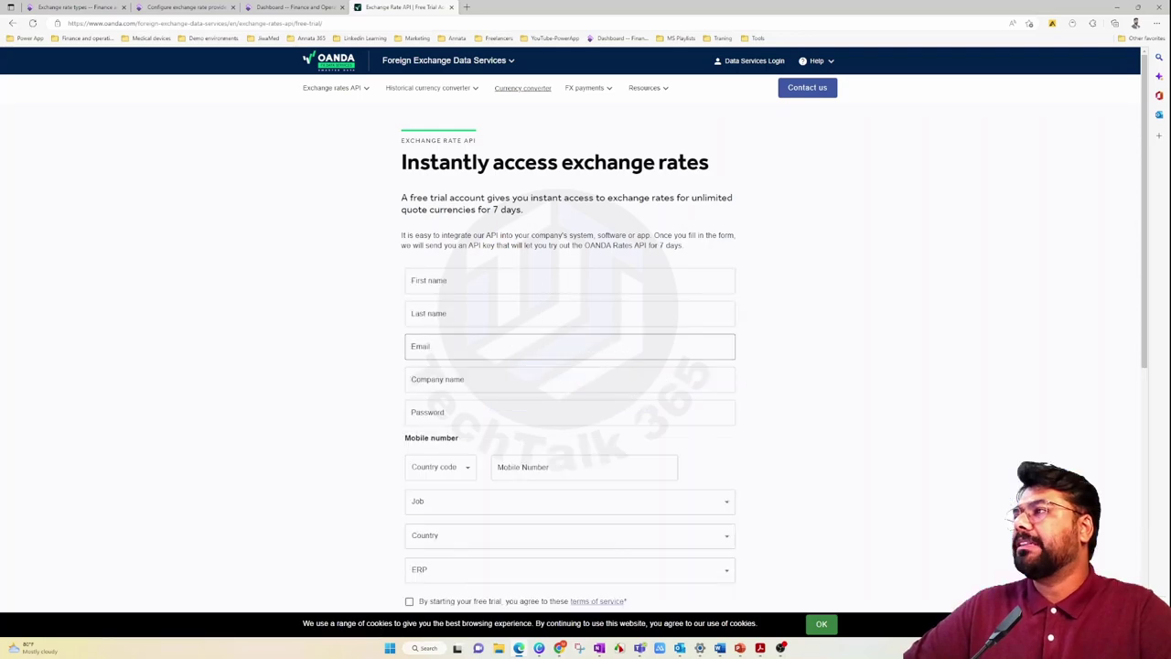
scroll(471, 339, "down", 4)
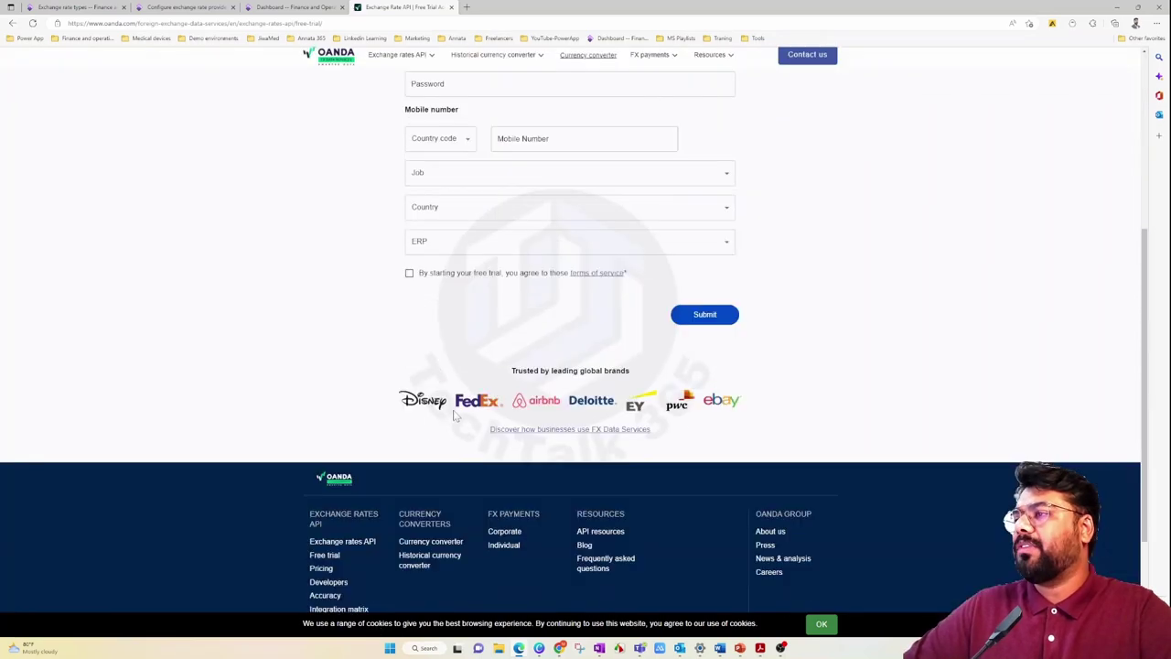
scroll(470, 339, "up", 4)
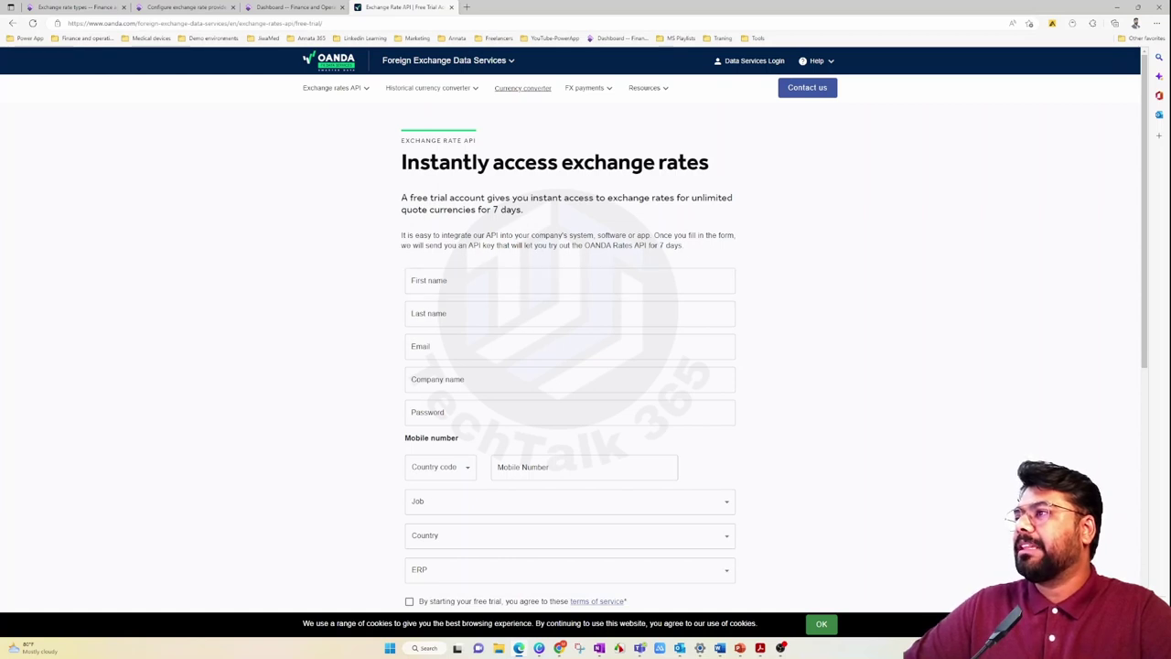
left_click_drag(456, 245, 605, 277)
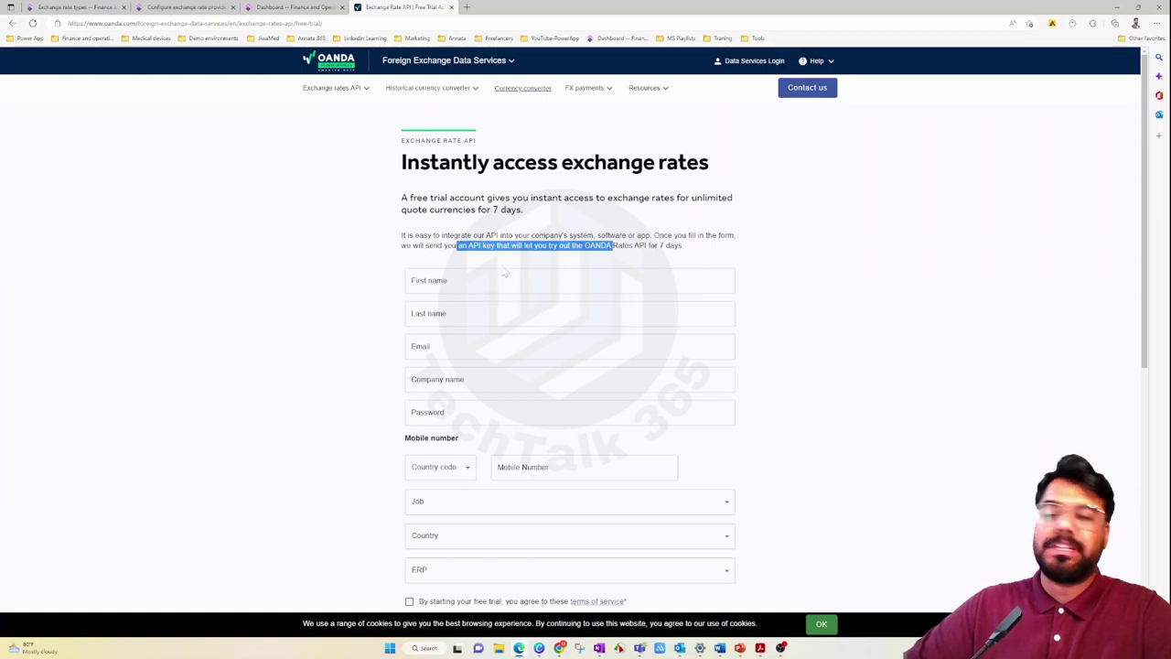
Return to Configure exchange rate providers, review the OANDA API key field and the two central bank providers, and close the page
left_click(94, 7)
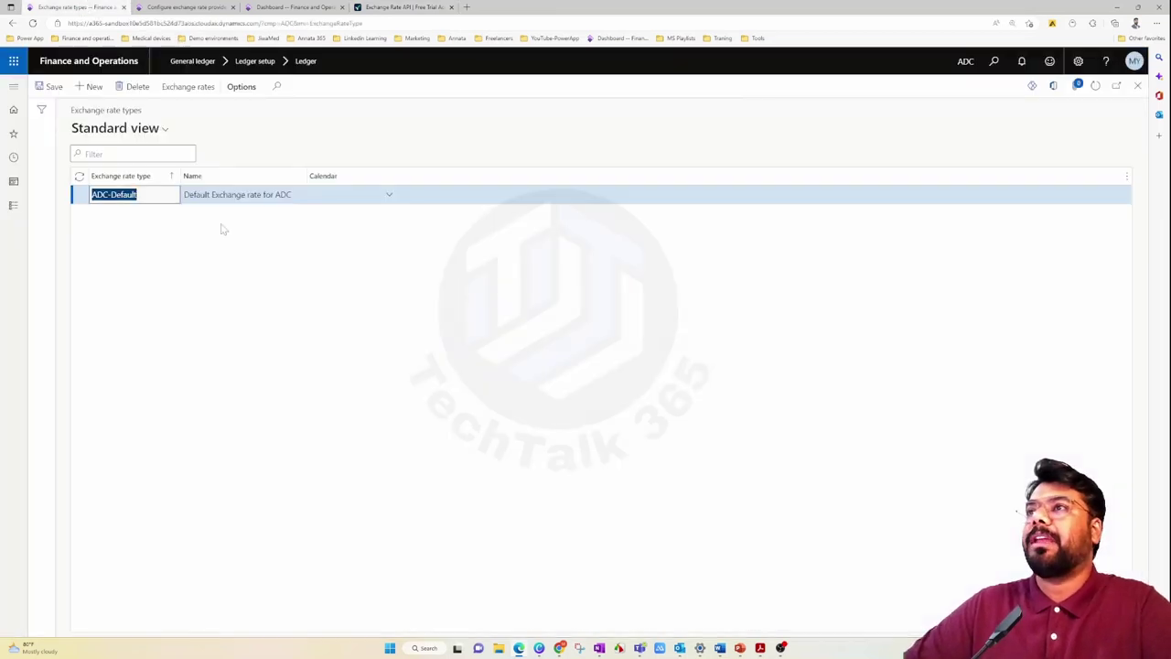
left_click(183, 6)
left_click(443, 252)
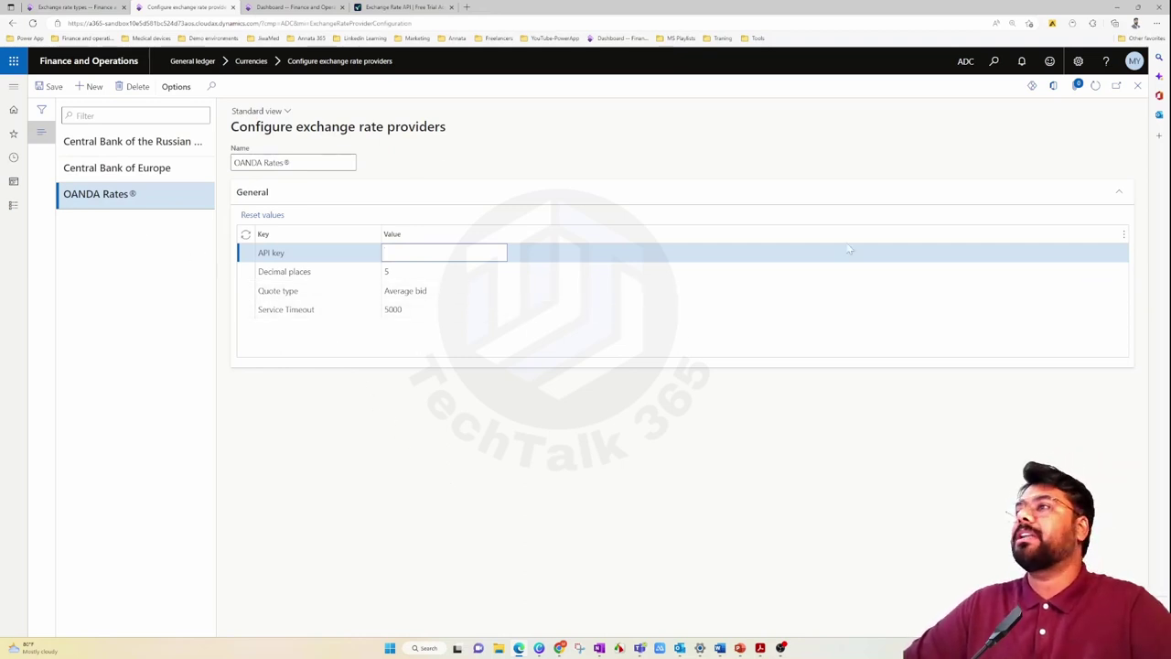
left_click(174, 168)
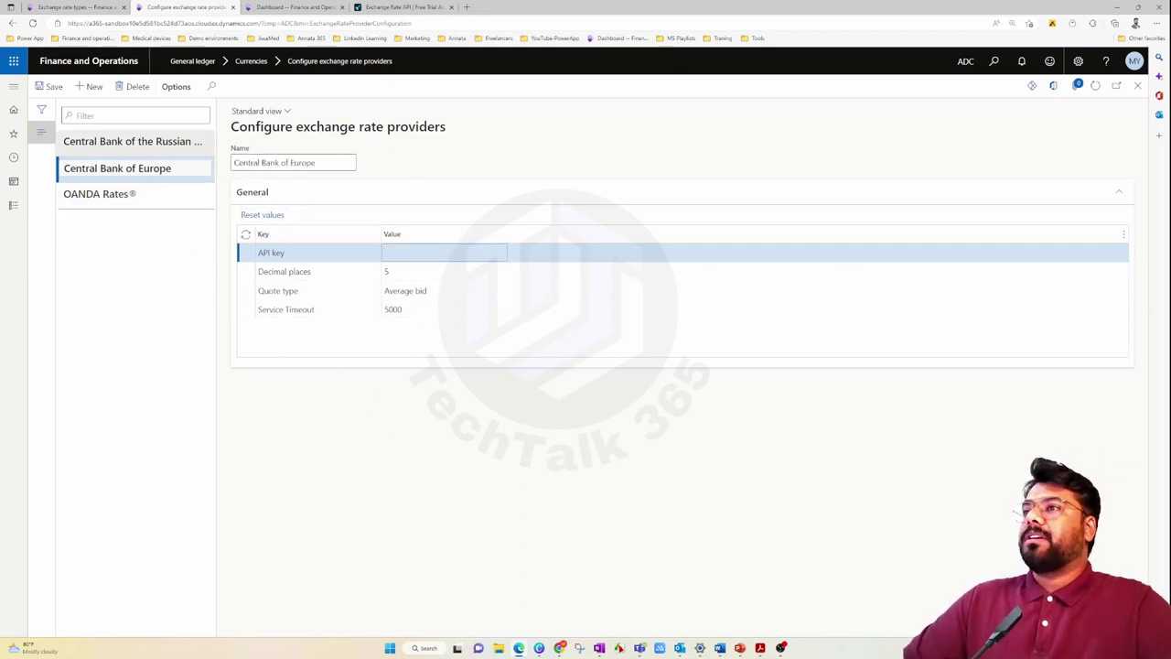
left_click(133, 141)
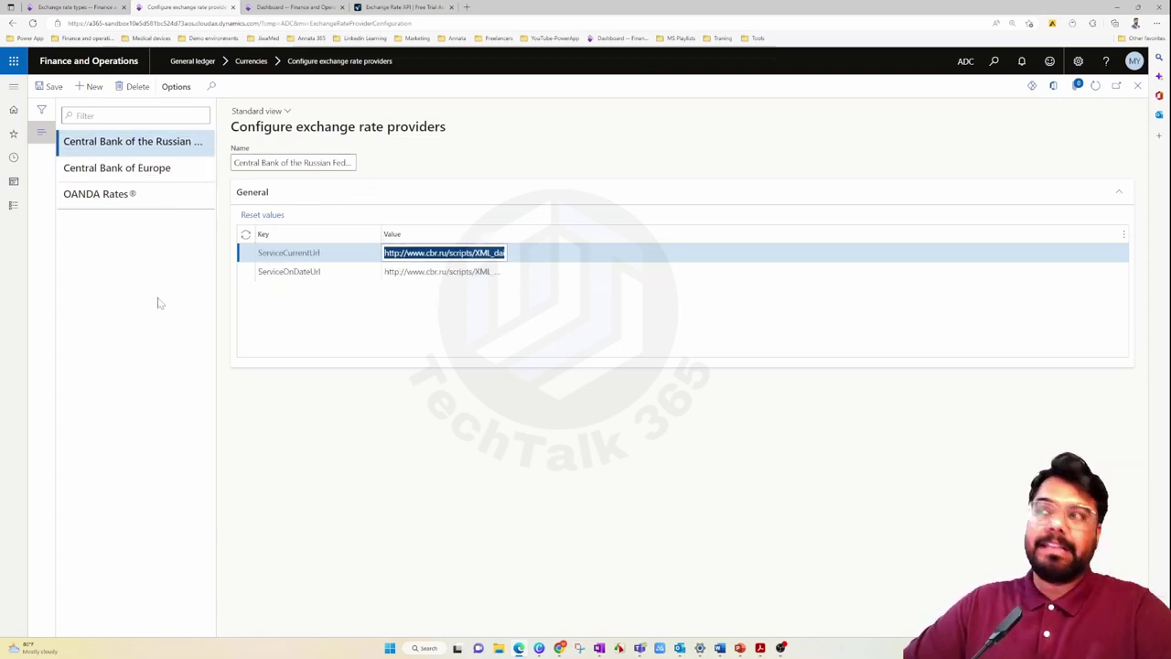
left_click(769, 369)
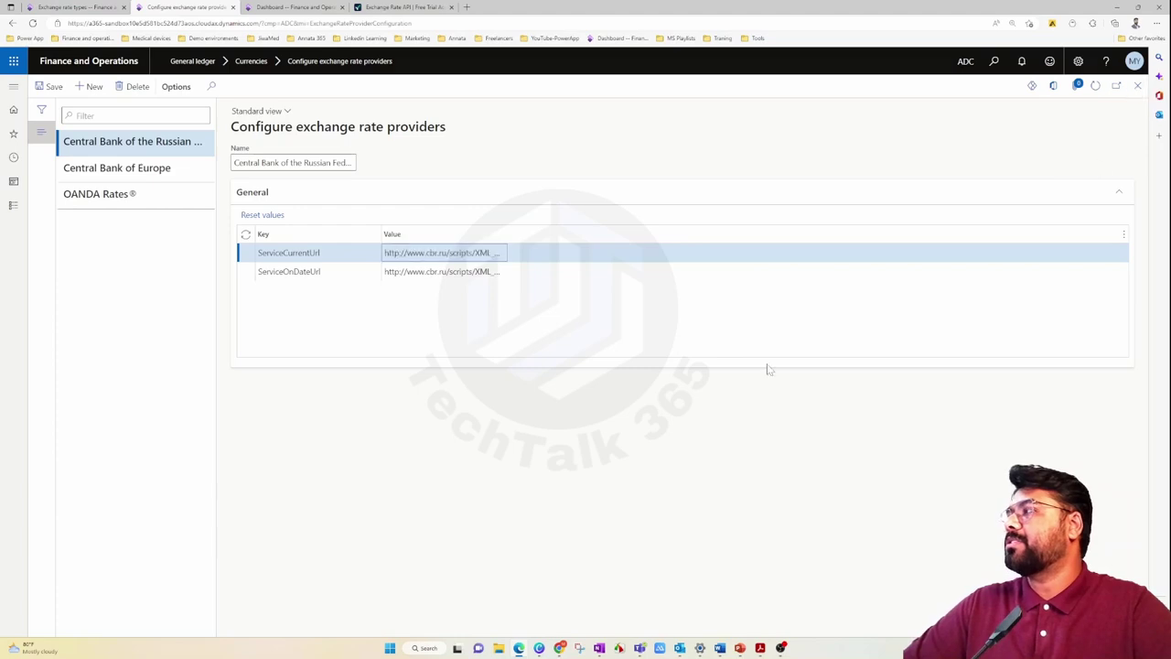
key("Escape")
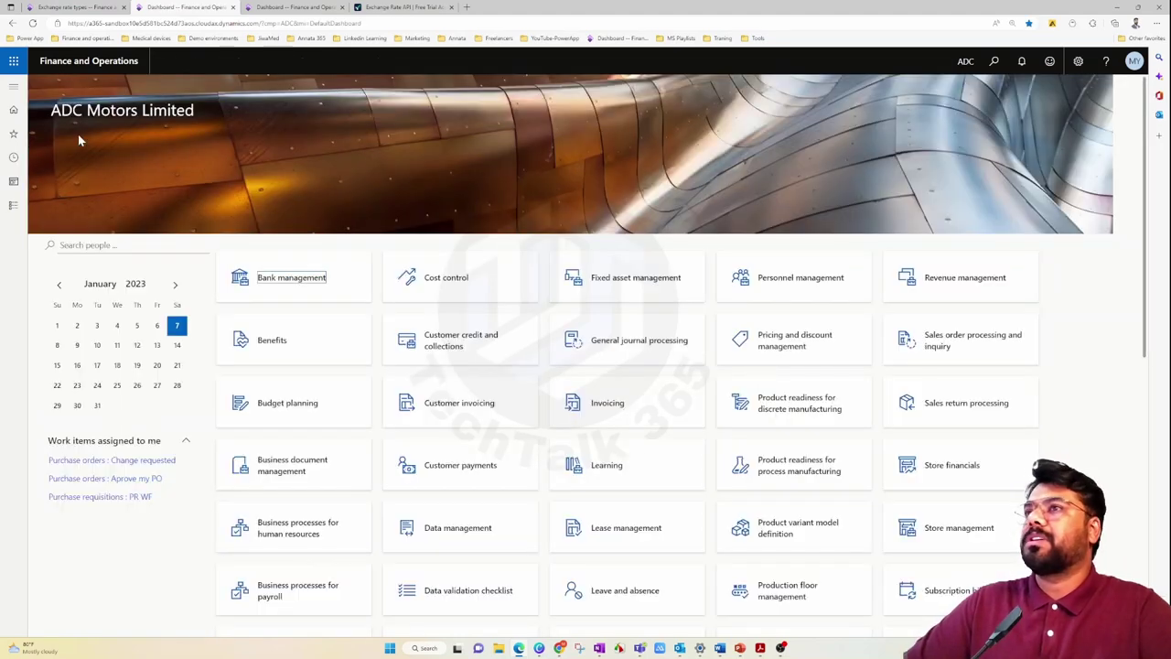
Open the general ledger's Import currency exchange rates form and choose exchange rate type ADC-Default with provider Central Bank of Europe
left_click(13, 87)
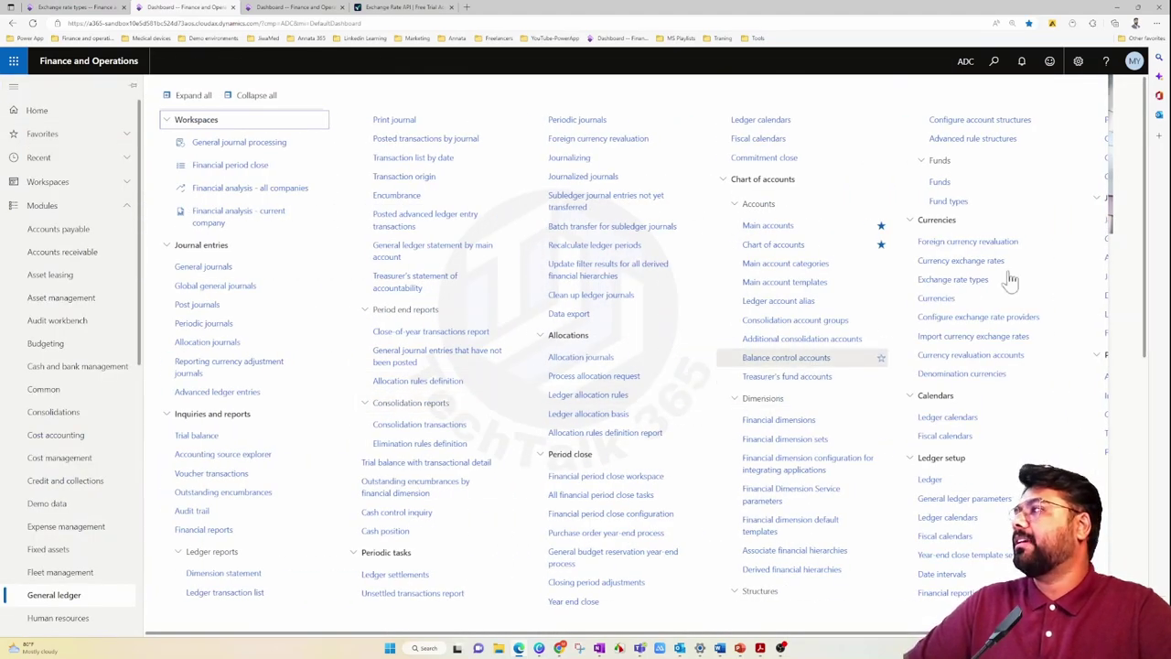
left_click(998, 341)
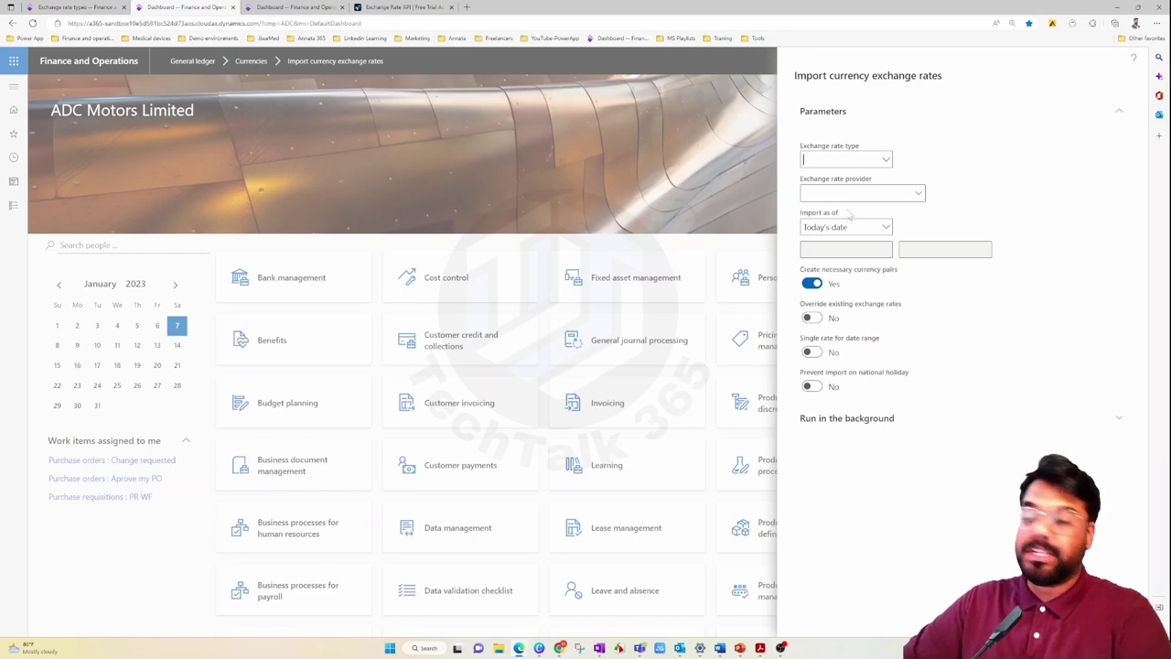
left_click(886, 161)
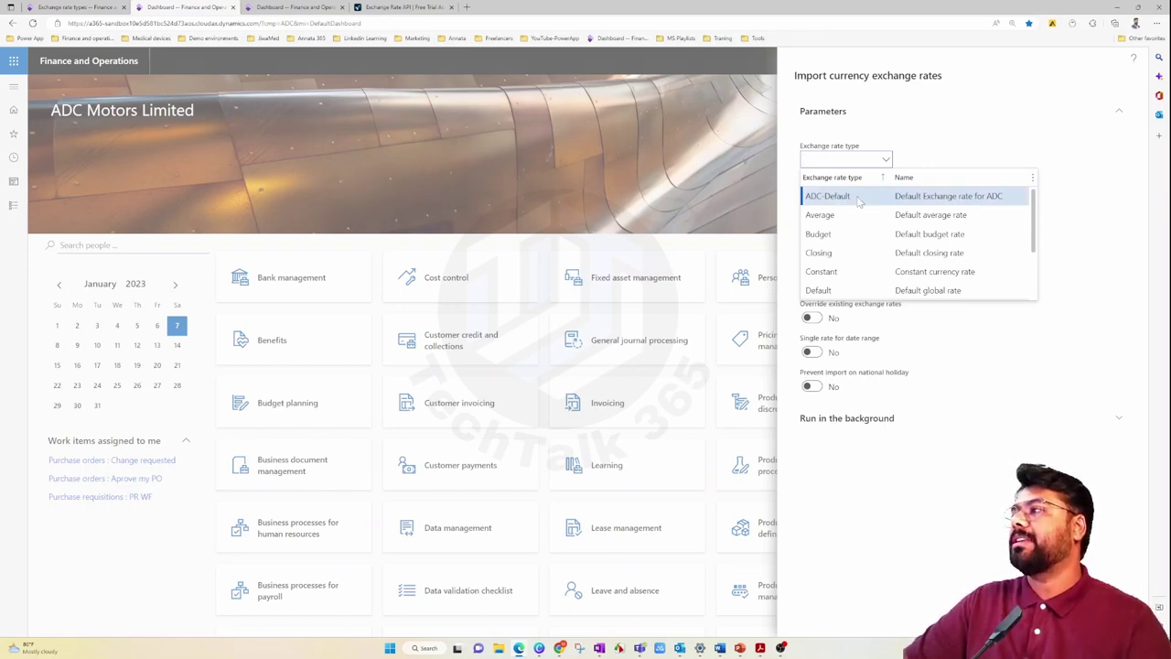
left_click(828, 196)
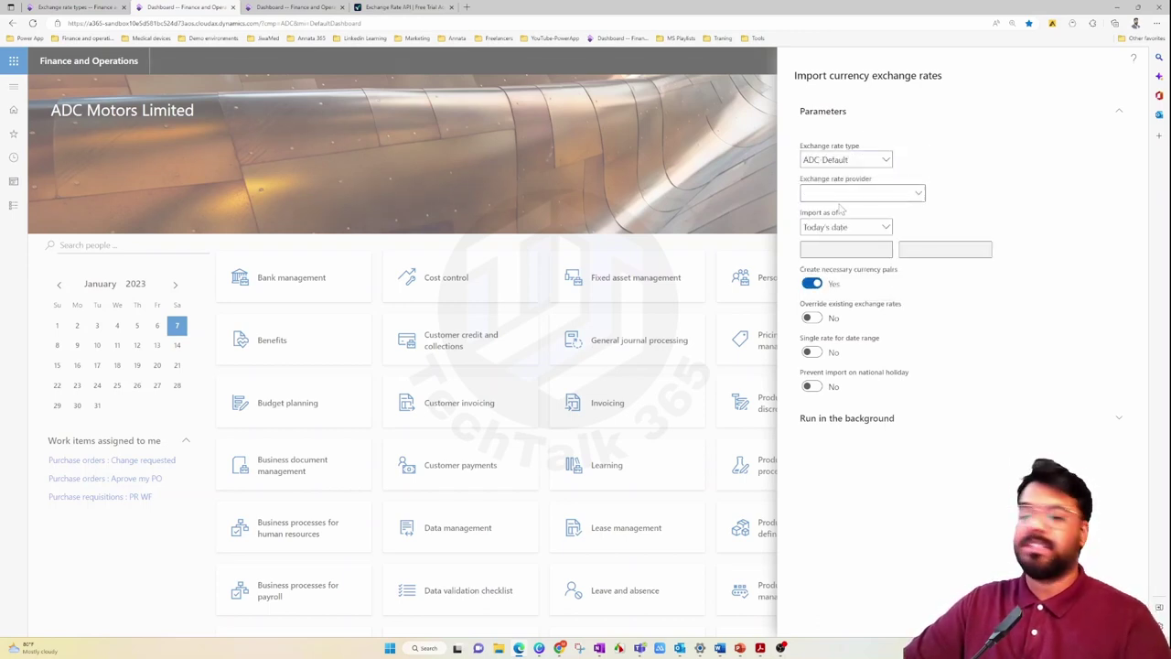
left_click(918, 195)
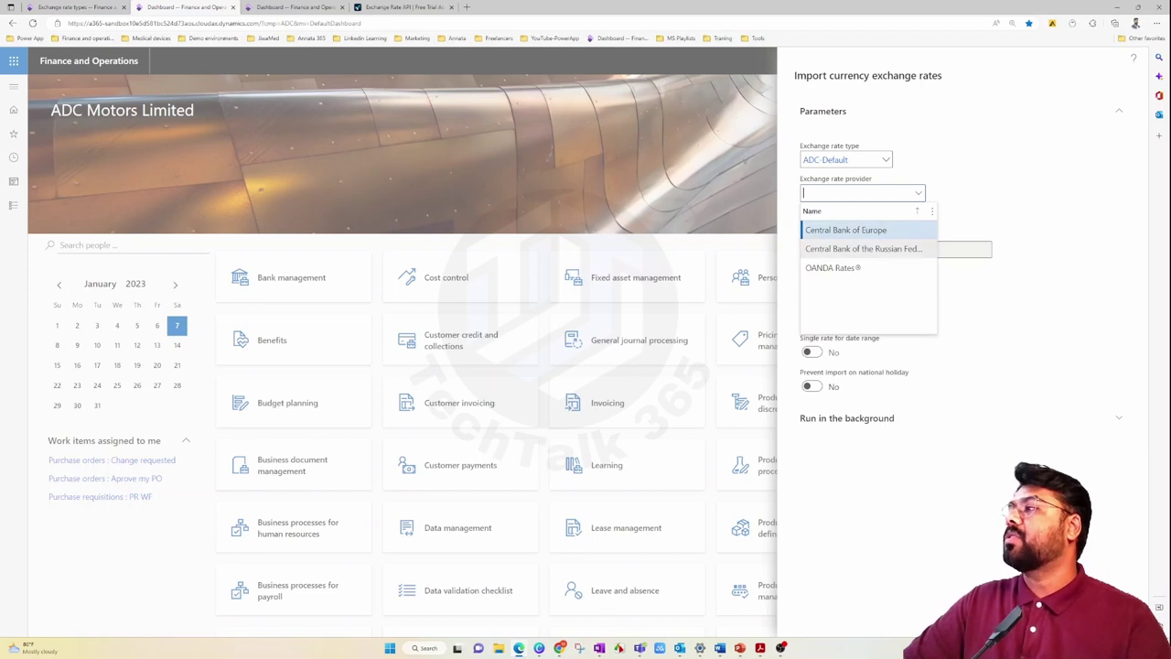
left_click(846, 229)
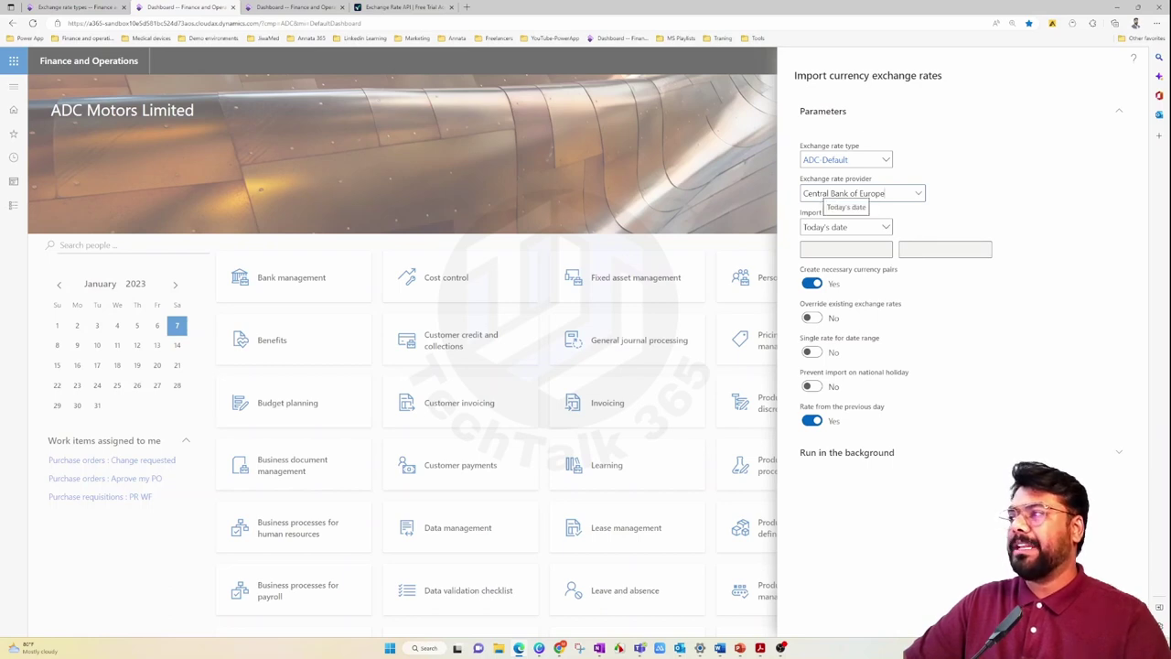
Try Date range as the import's as-of option and switch it back to Today's date
left_click(886, 229)
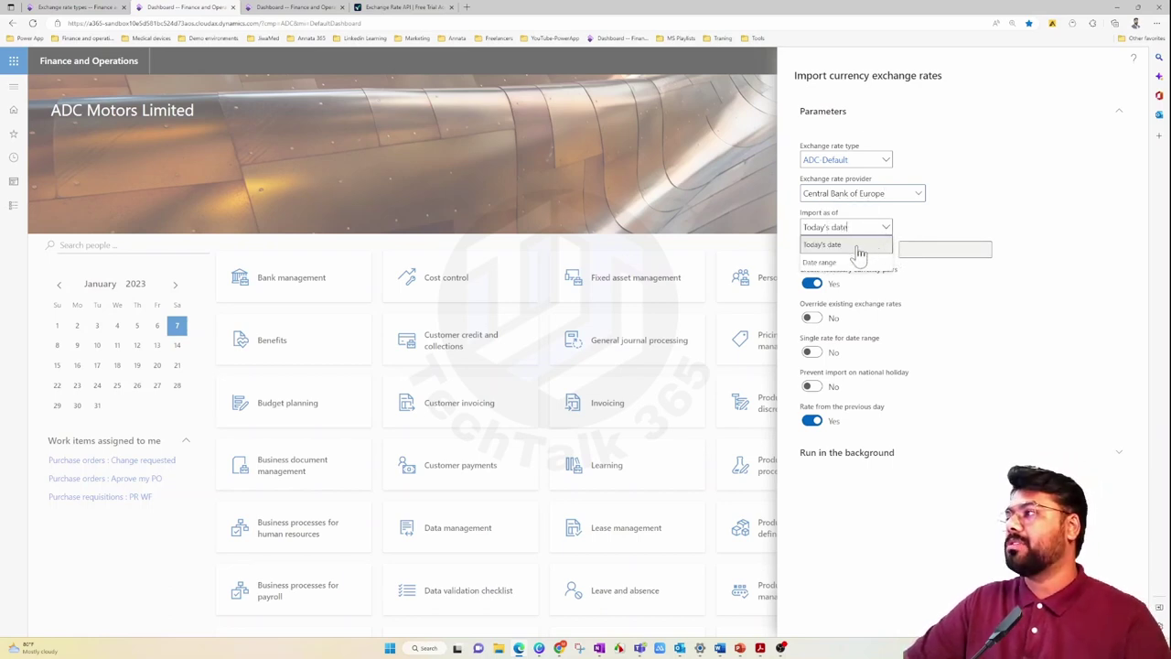
left_click(827, 265)
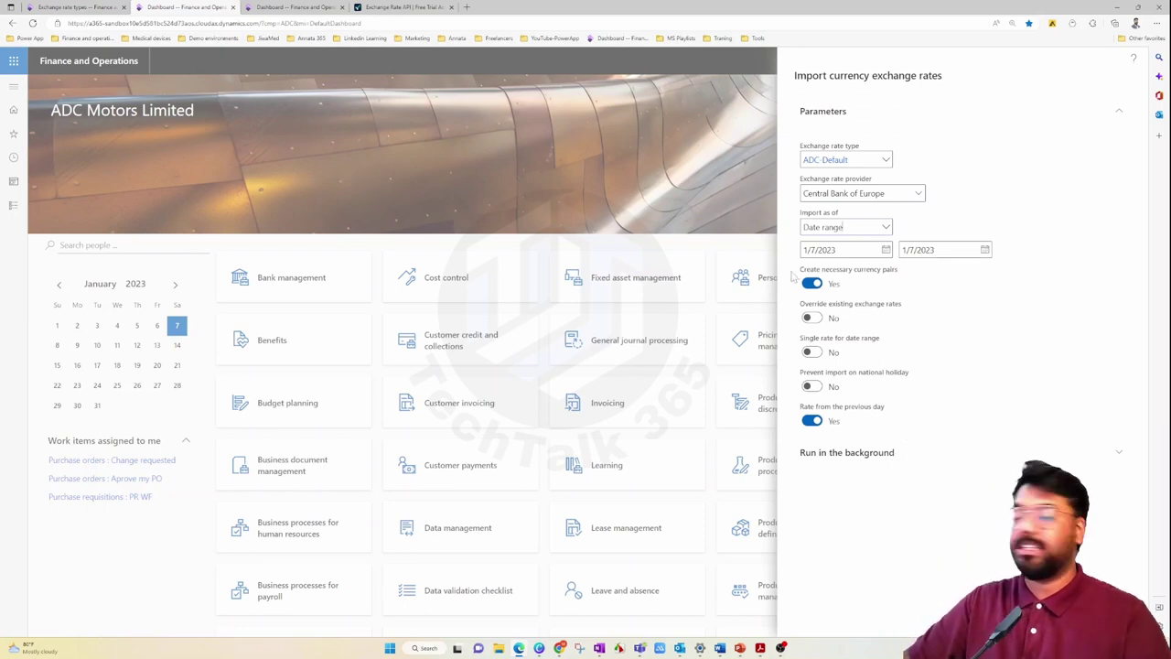
left_click(885, 229)
left_click(860, 243)
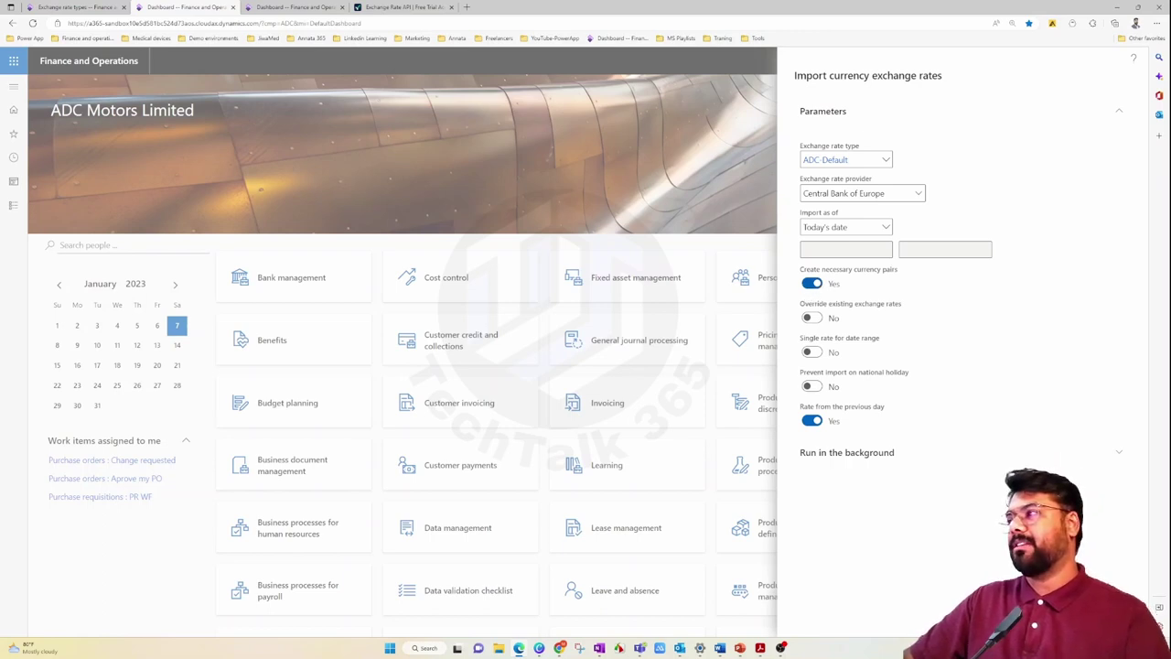
Review the import options for currency pairs, overrides and date ranges, and enable Override existing exchange rates
left_click_drag(801, 269, 952, 399)
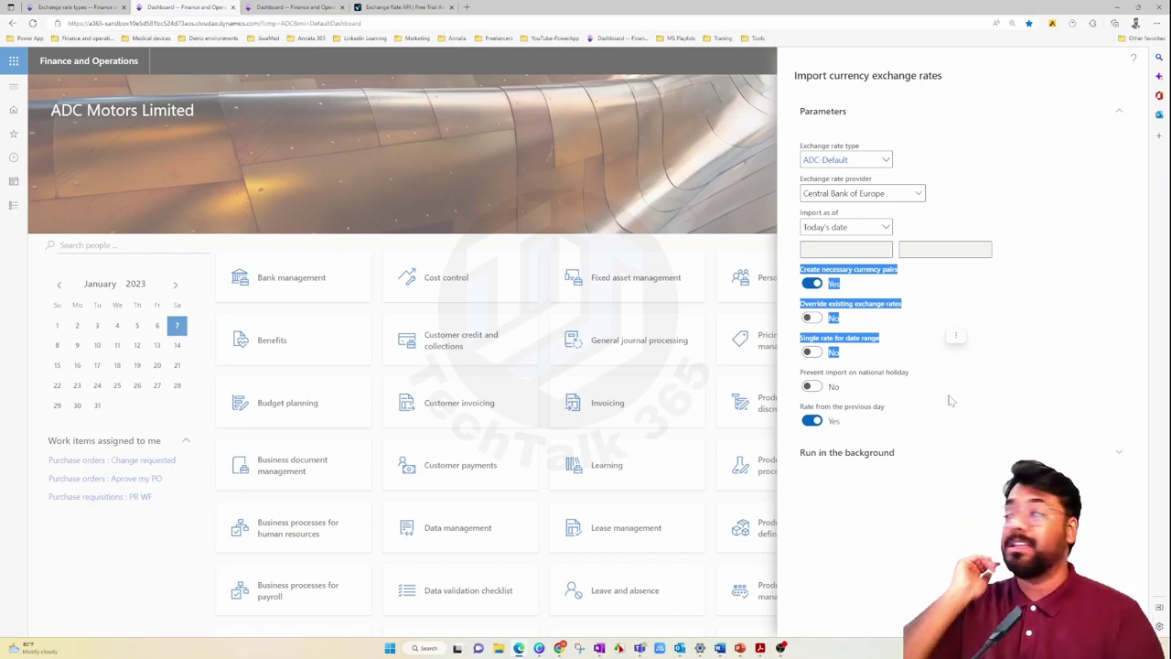
left_click(909, 531)
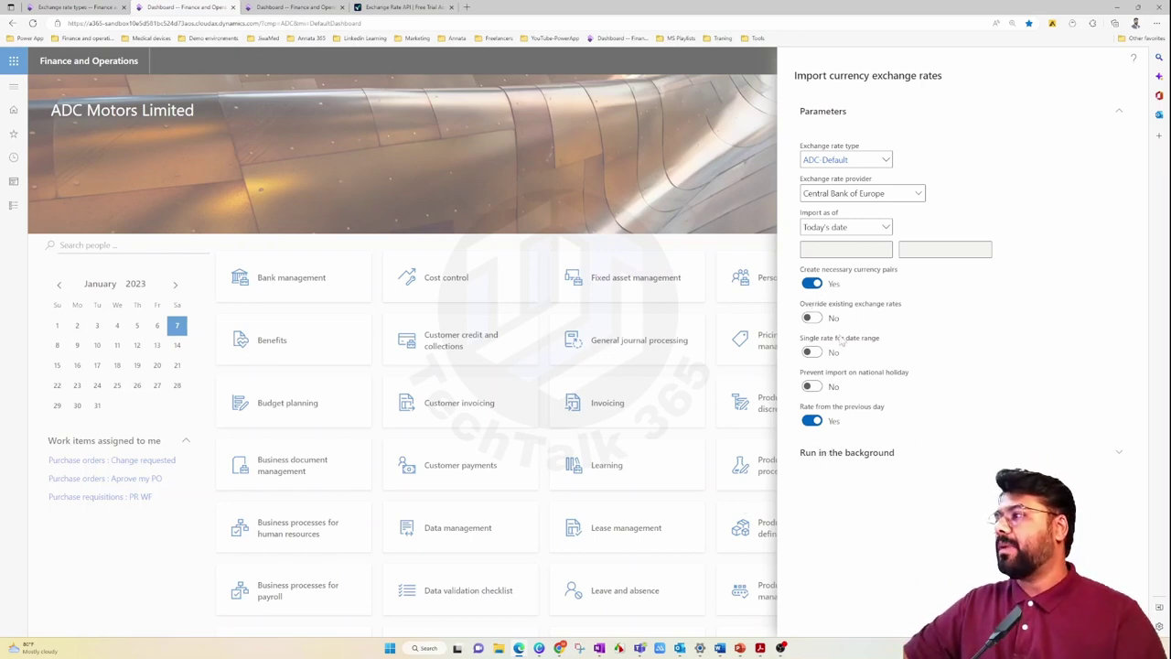
left_click(811, 320)
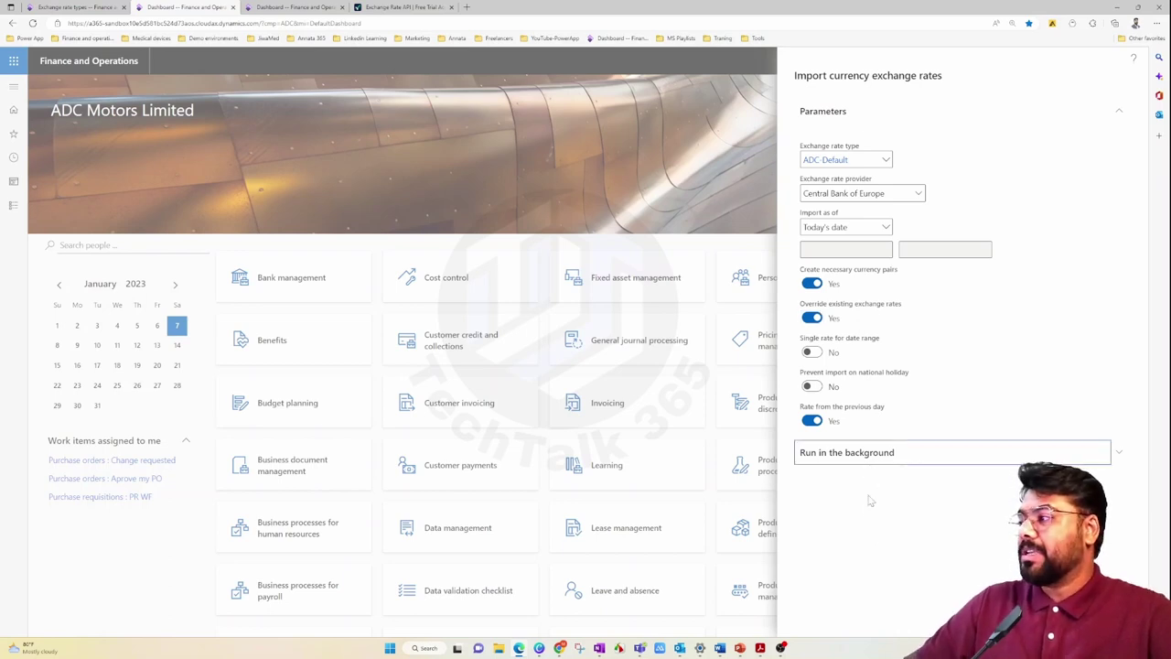
Try batch processing with daily and hourly recurrence and no end date, cancel the recurrence, and turn batch processing off again
left_click(886, 452)
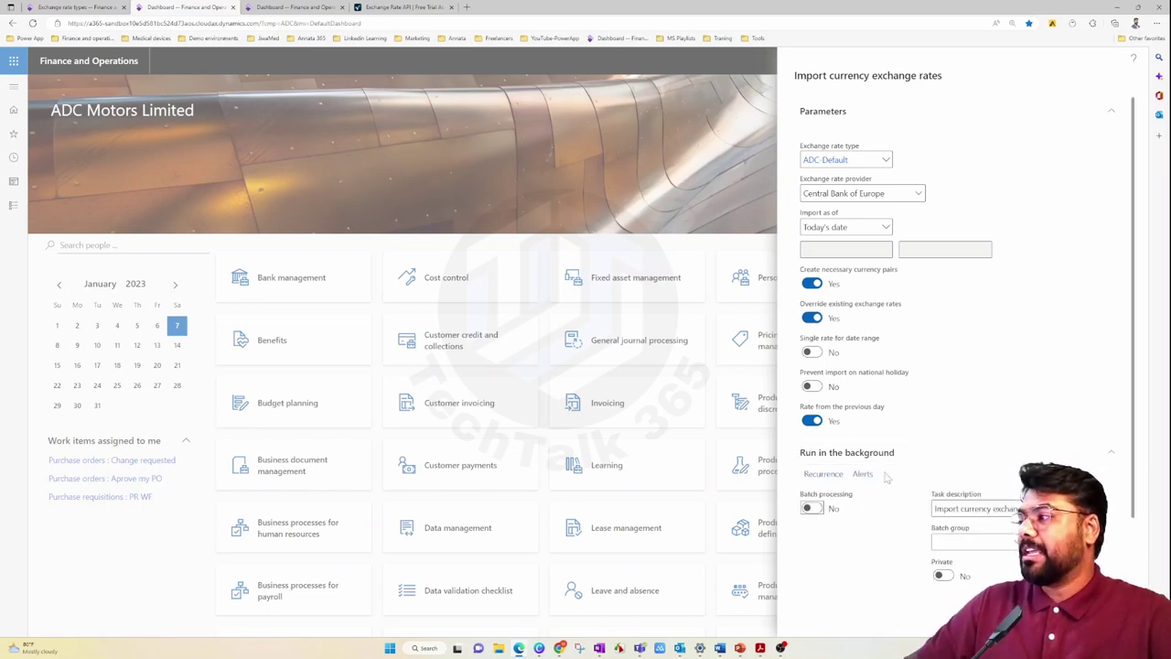
left_click(813, 510)
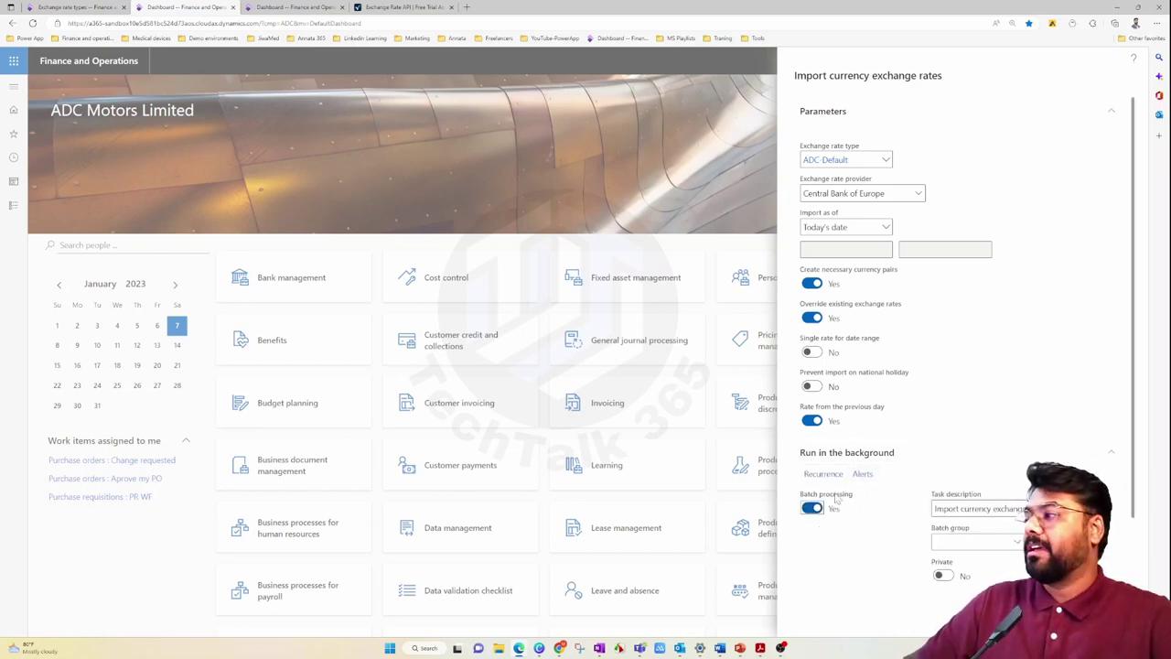
left_click(822, 474)
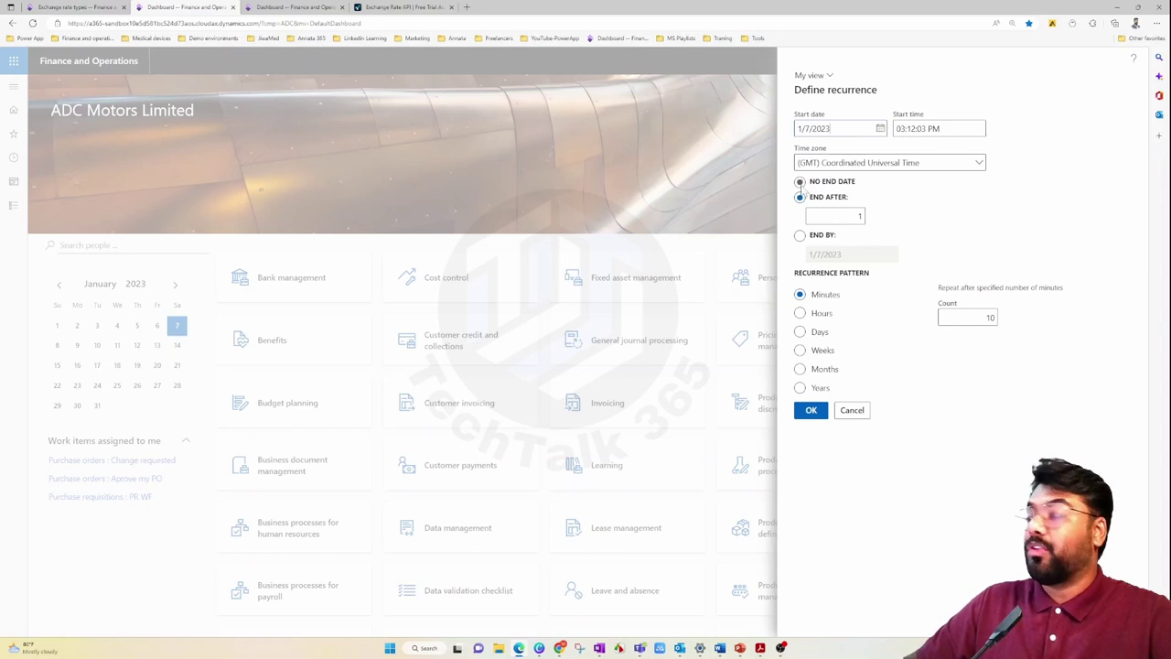
left_click(800, 182)
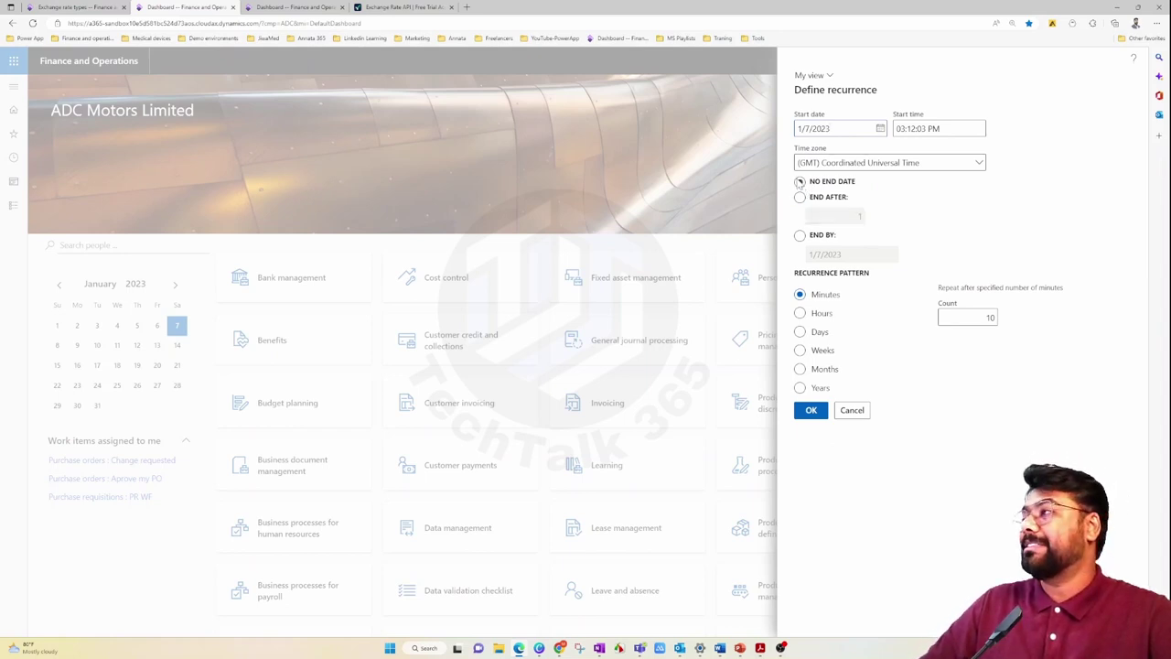
left_click(801, 333)
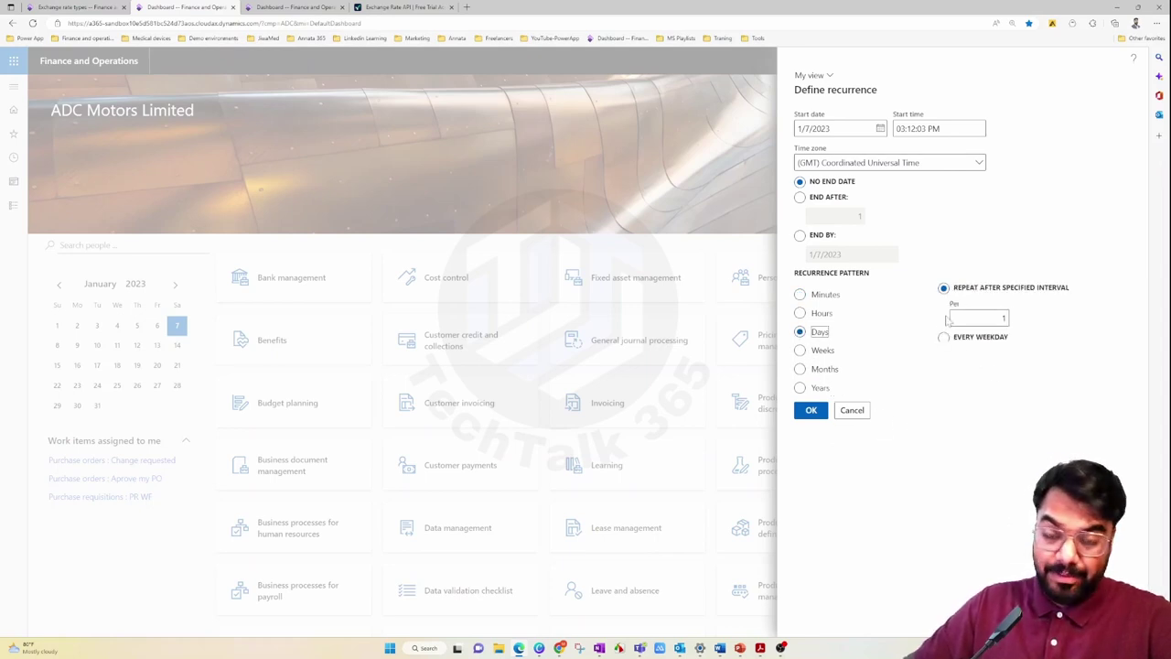
left_click(800, 313)
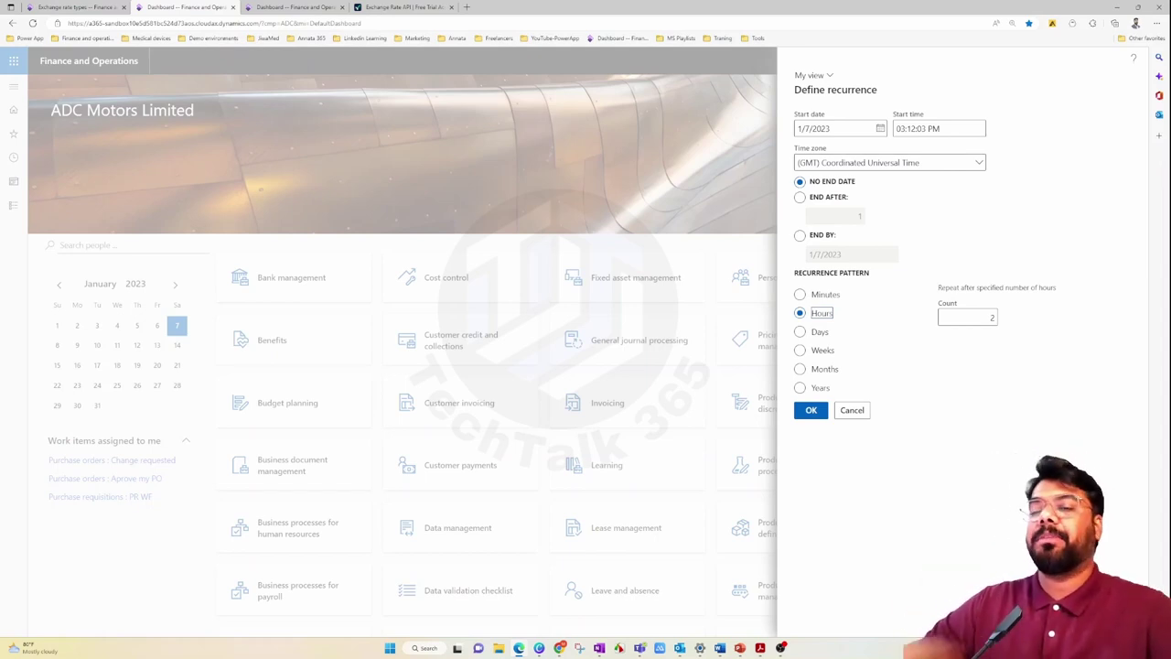
left_click(852, 410)
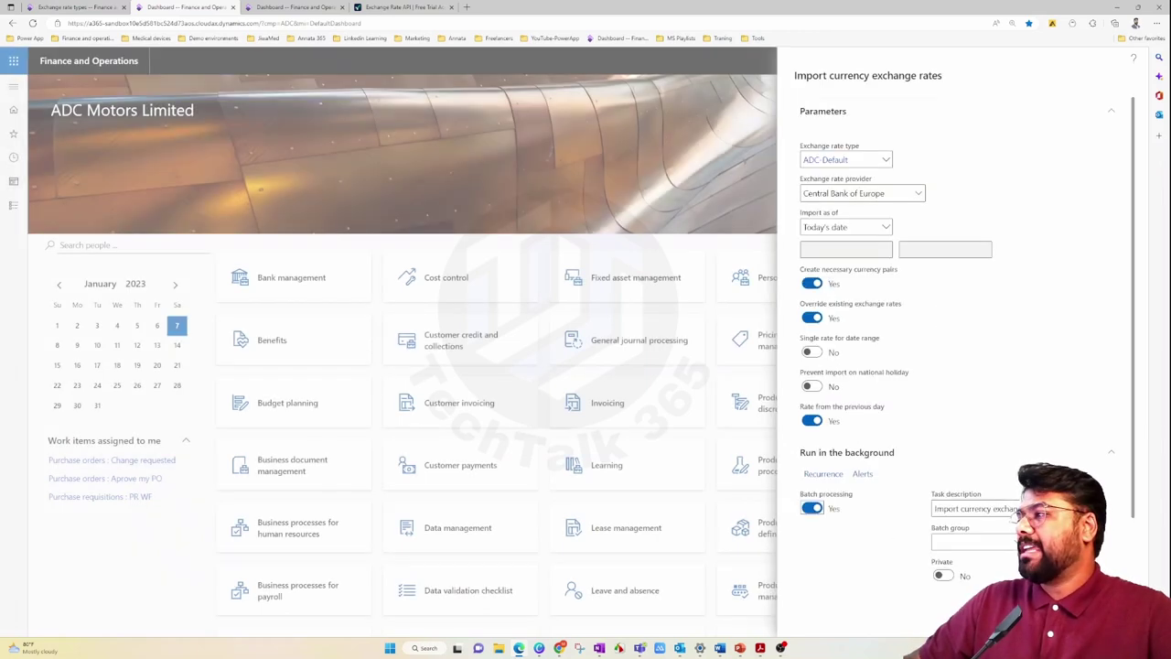
left_click(812, 509)
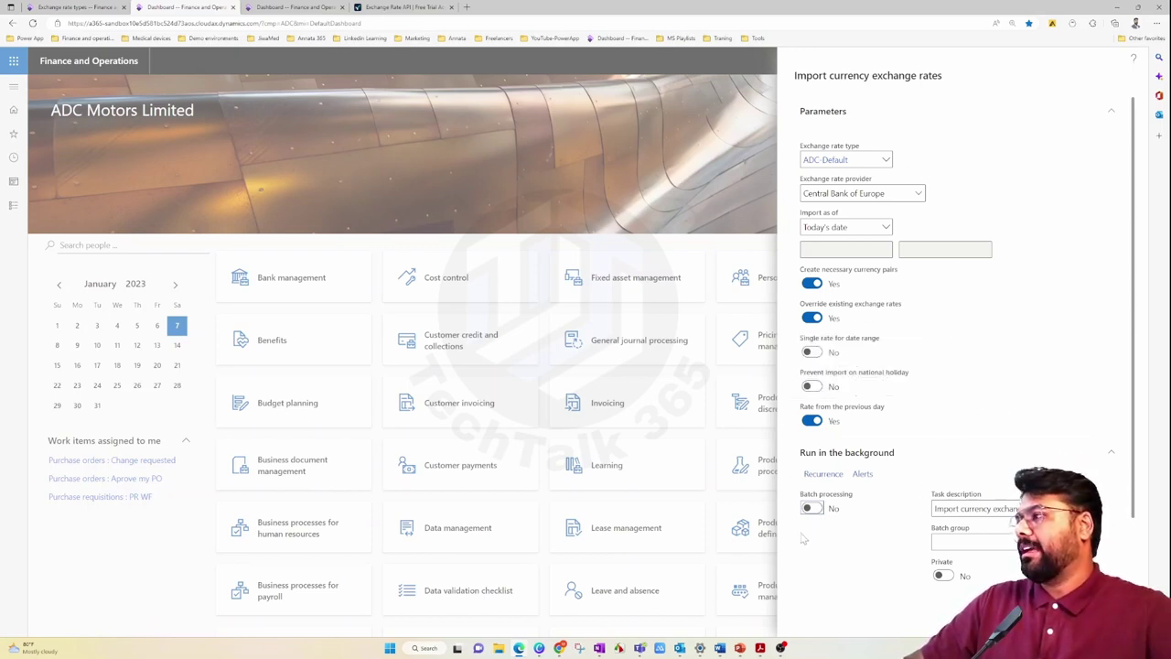
Collapse the background-run settings and run the exchange rate import for ADC-Default from the Central Bank of Europe
left_click(935, 458)
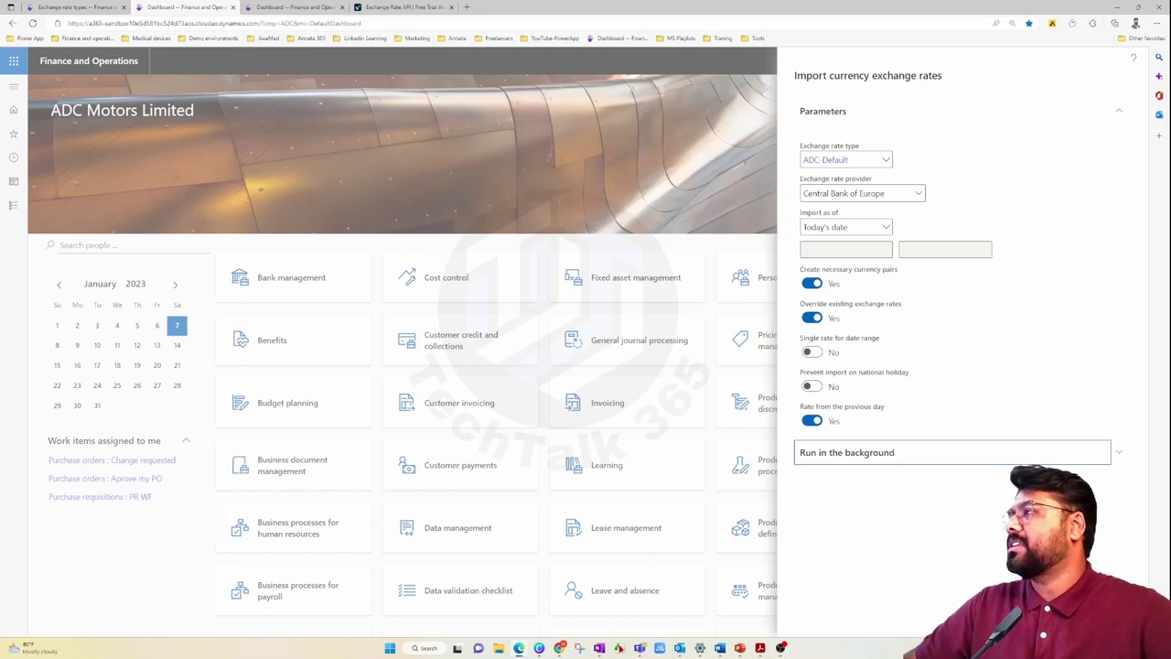
key("Return")
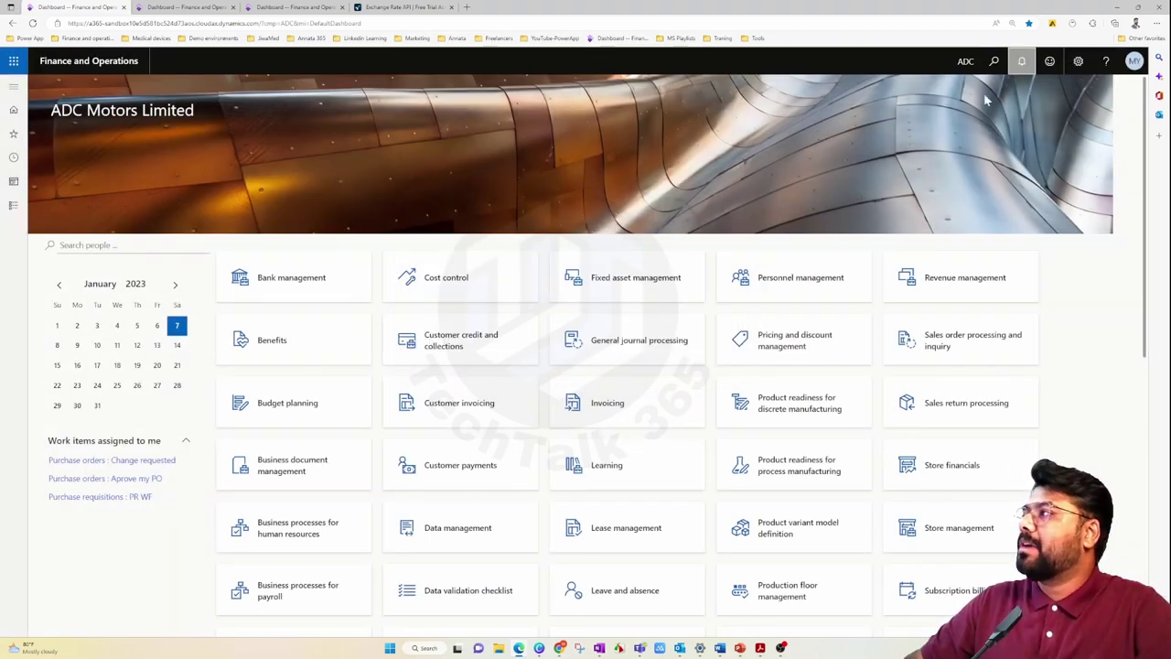
Open the Action center and review the import's notifications about created currency pairs and exchange rates
left_click(1021, 61)
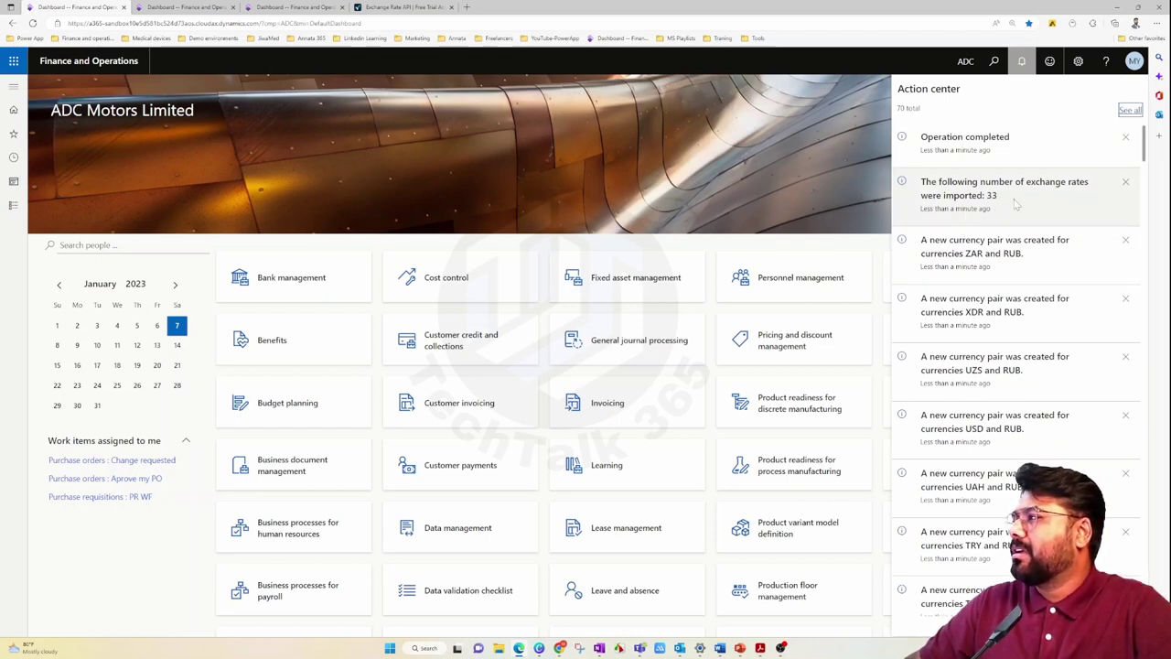
scroll(1006, 339, "down", 5)
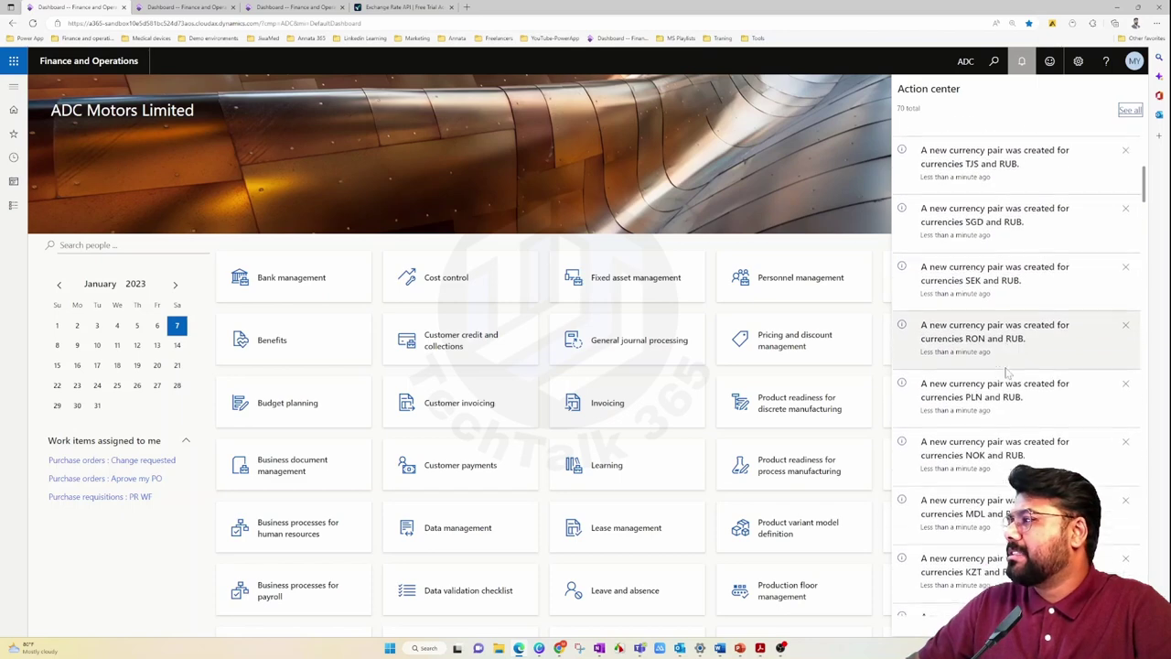
scroll(1006, 370, "down", 10)
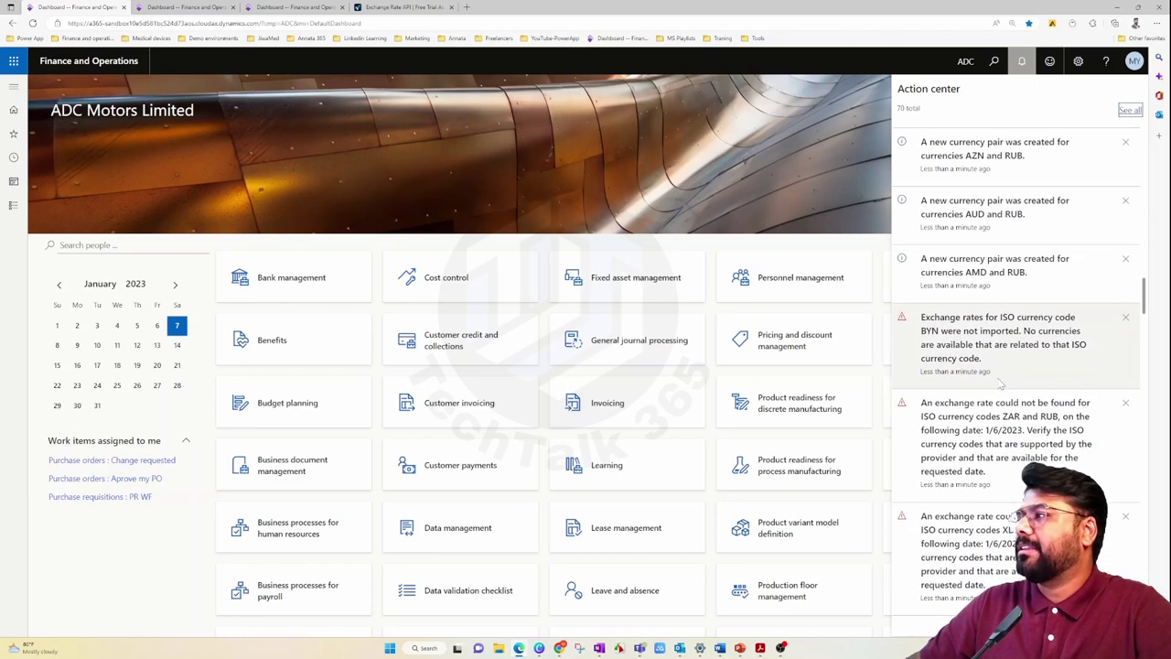
scroll(1001, 375, "up", 10)
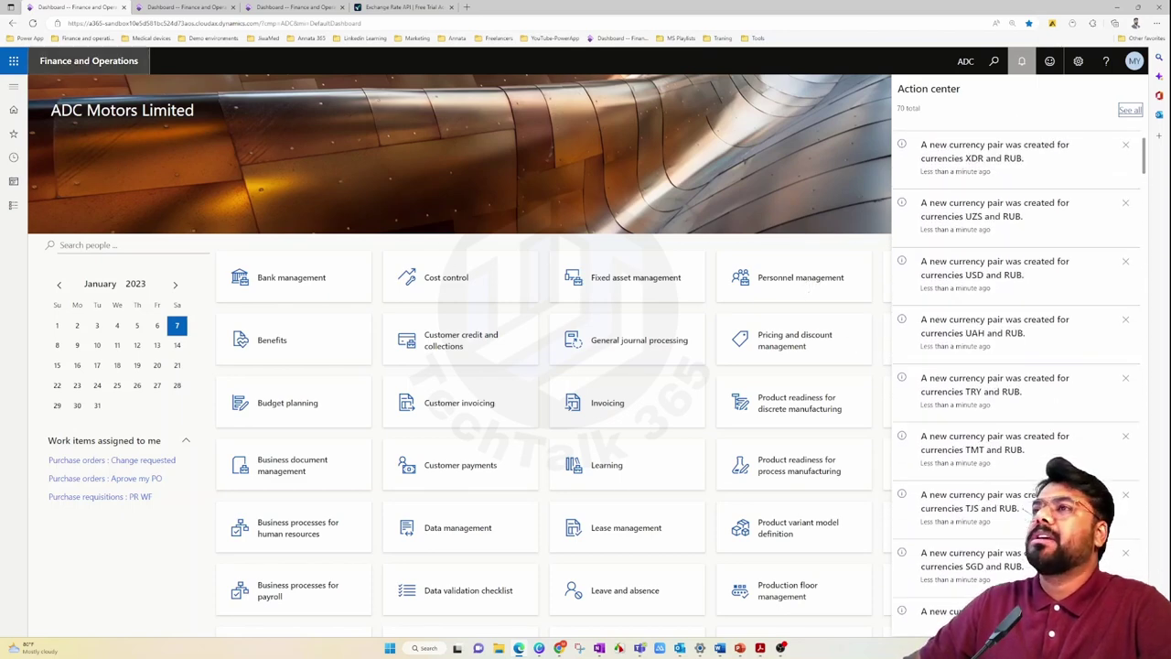
scroll(977, 333, "down", 5)
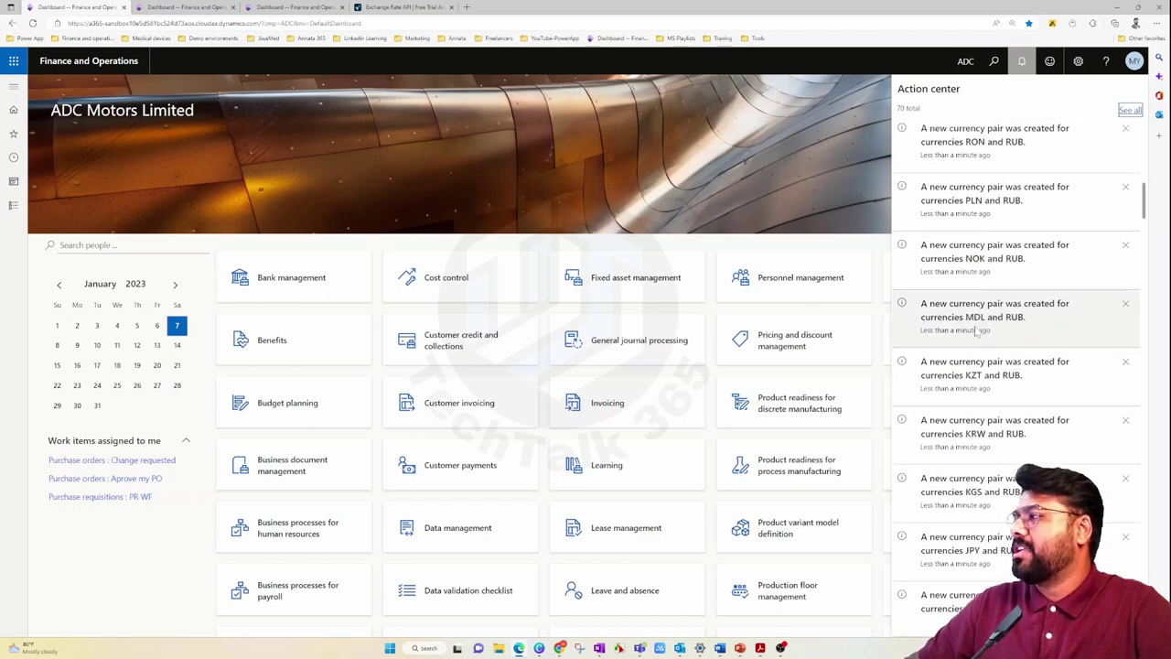
scroll(977, 333, "up", 5)
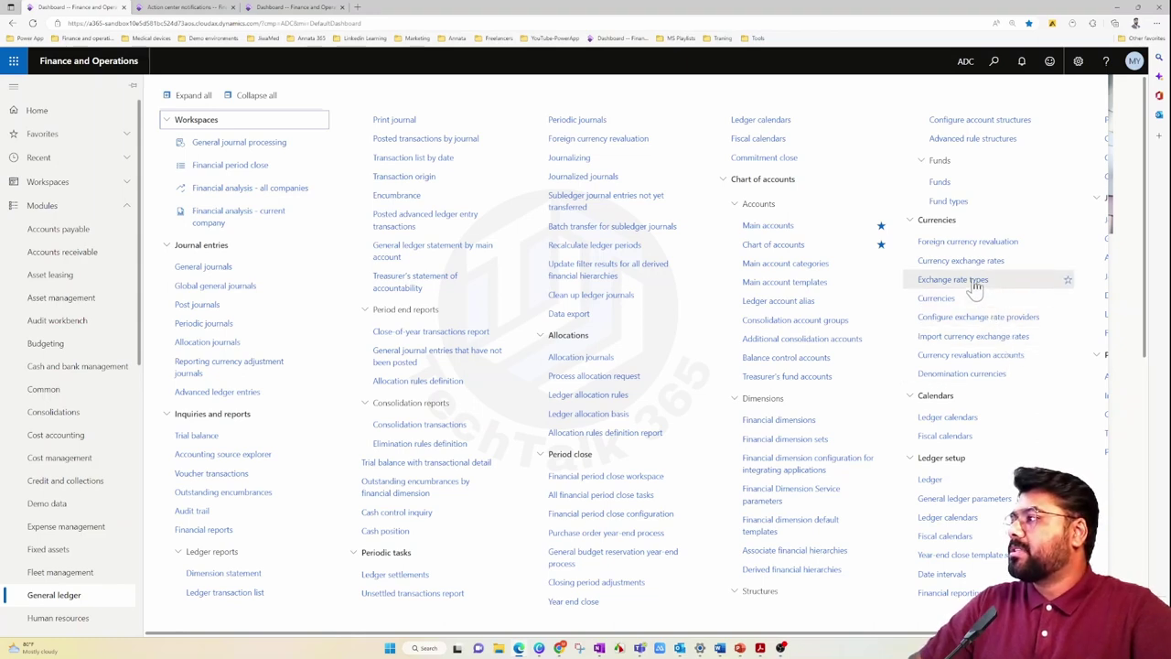
Review the ADC-Default currency exchange rates to RUB for BRL, CHF and HUF, and return to the exchange rate types list
key("Escape")
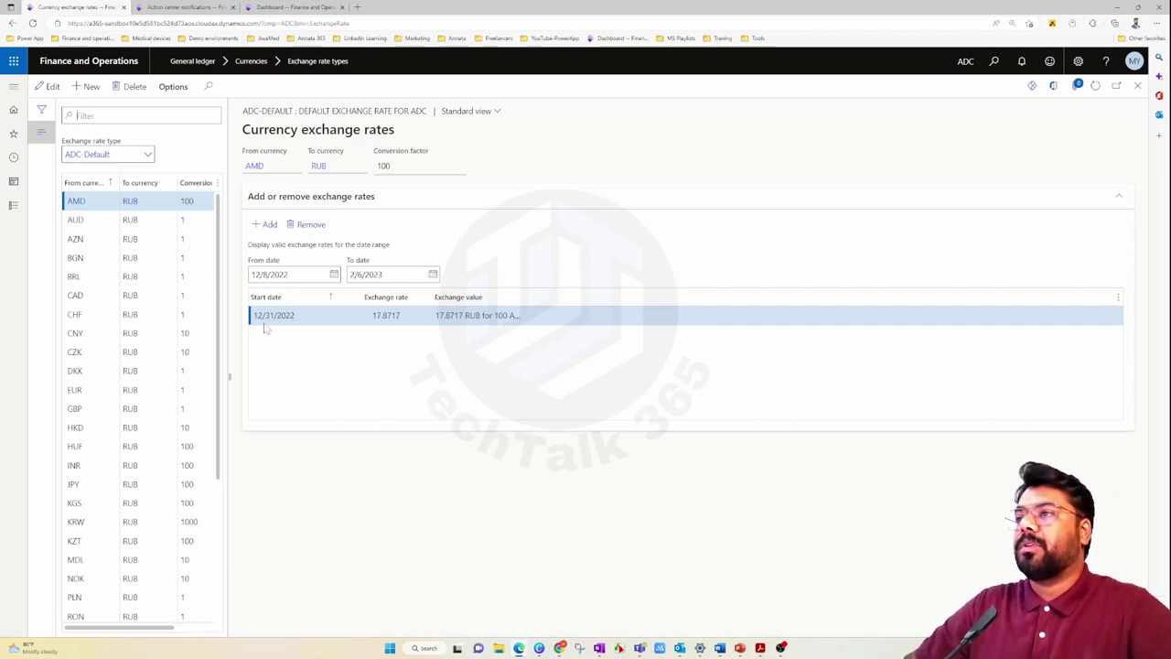
left_click(75, 276)
left_click(75, 314)
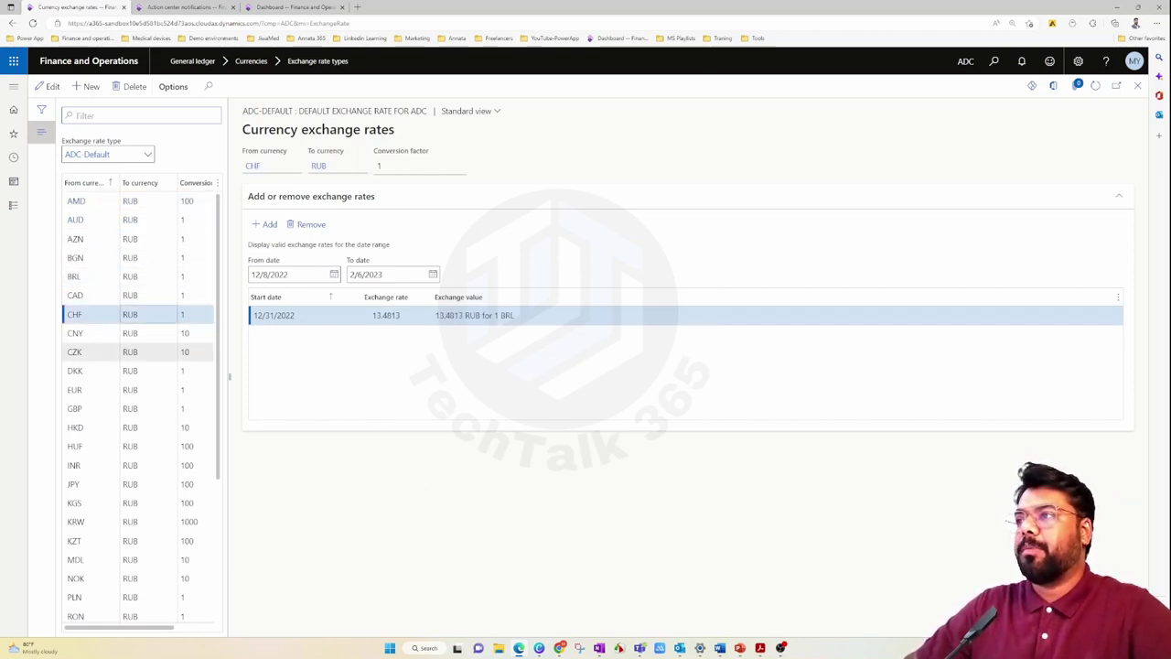
left_click(130, 445)
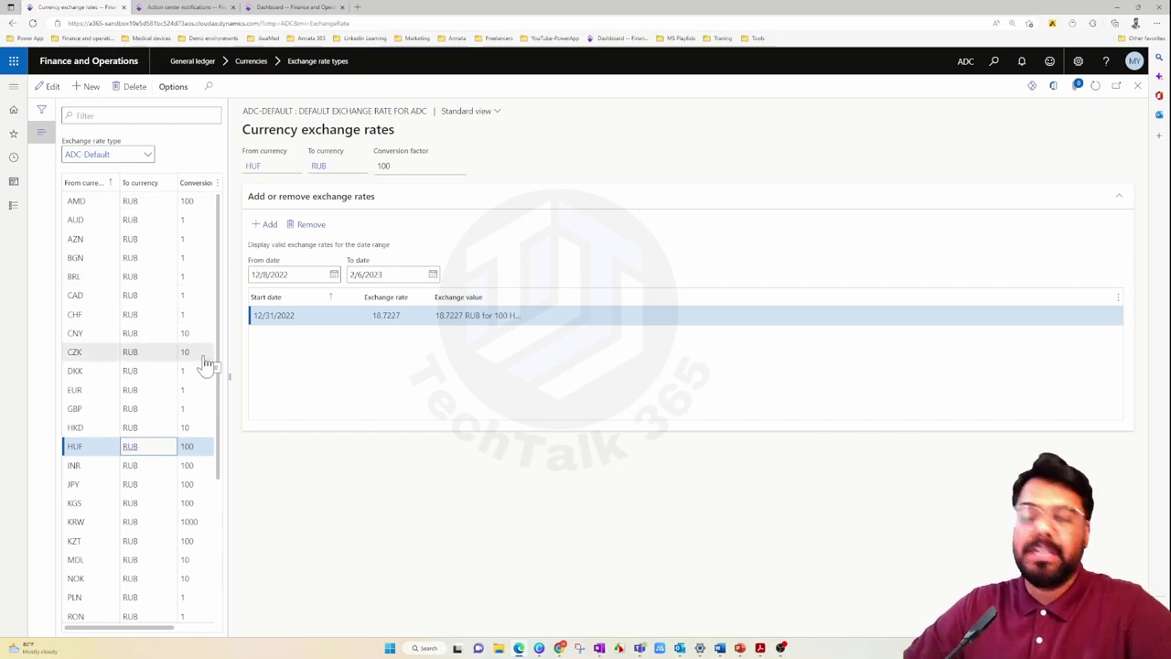
left_click(1137, 86)
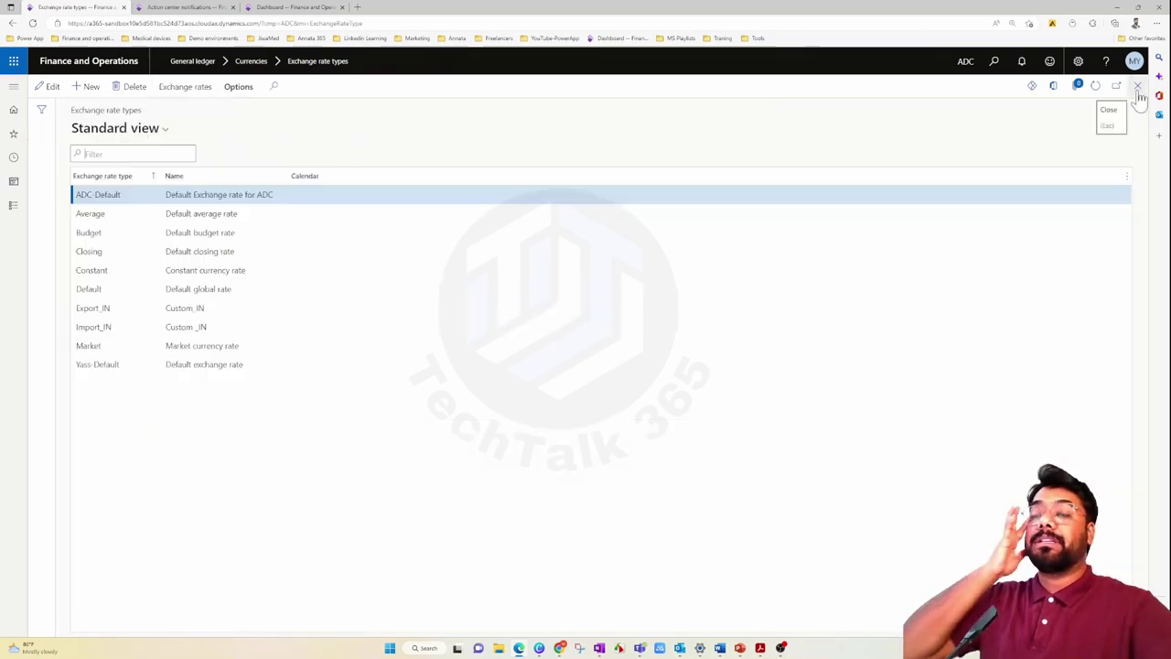